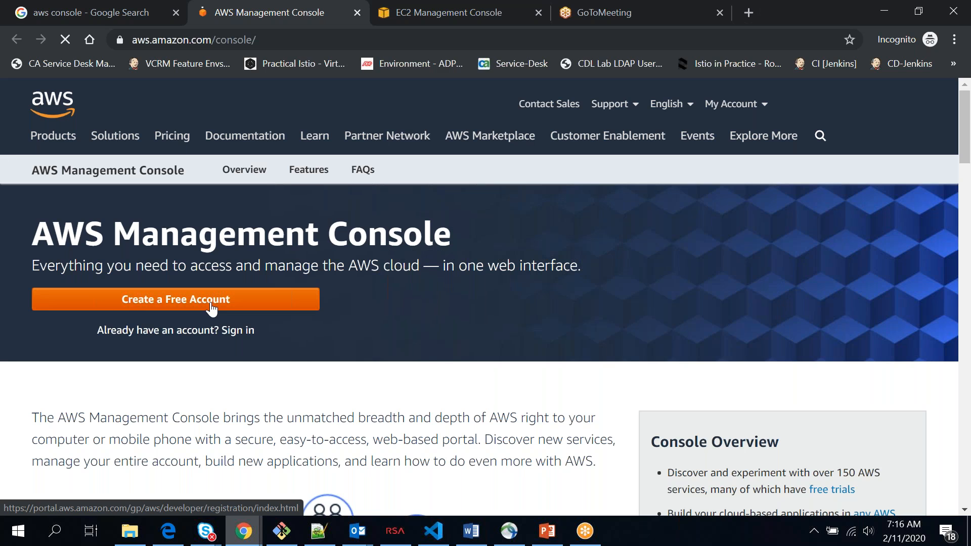
# Open the Create a Free Account link in a new tab and switch to that tab.
pyautogui.click(214, 303)
pyautogui.rightClick(215, 303)
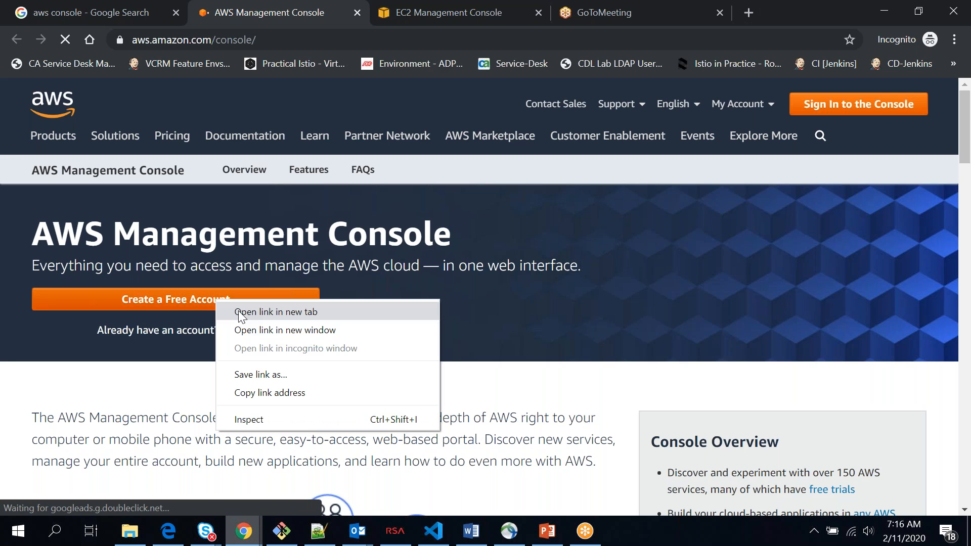
pyautogui.click(276, 311)
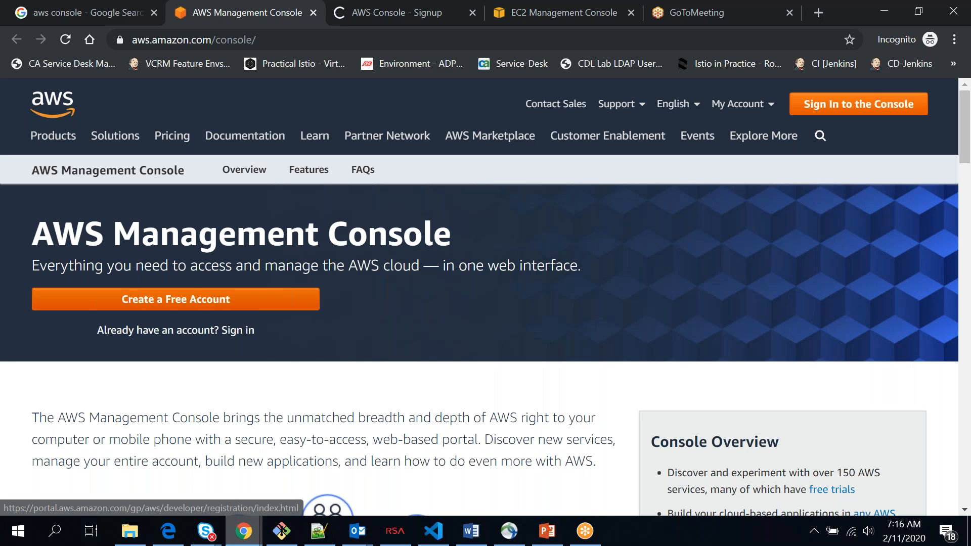
pyautogui.click(379, 19)
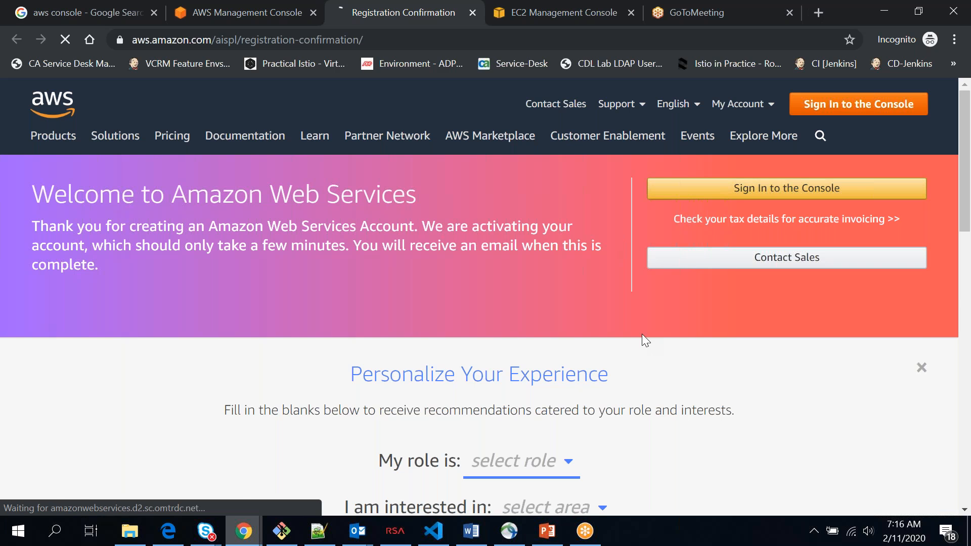
# Look over the AWS registration confirmation page, then sign in to the AWS console from its header.
pyautogui.scroll(-4, 642, 334)
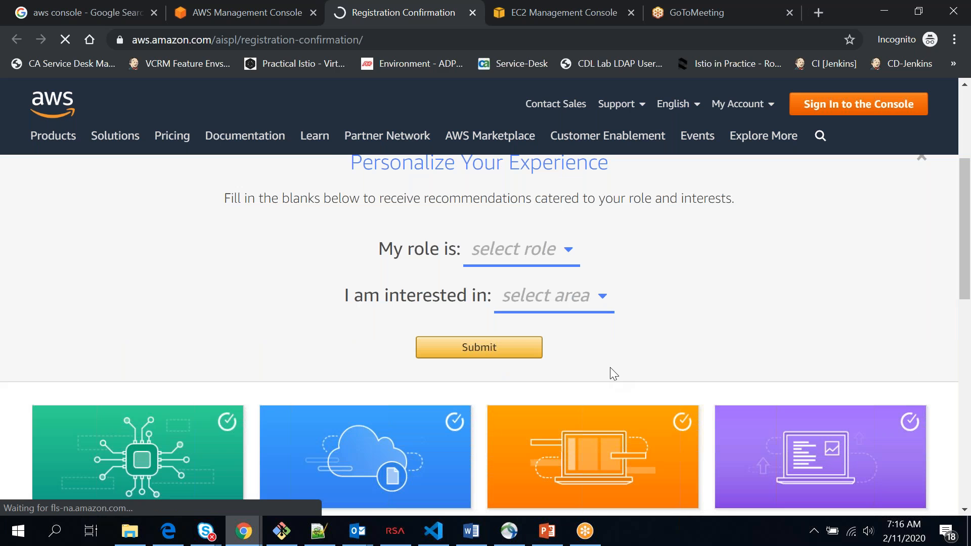
pyautogui.scroll(-5, 610, 368)
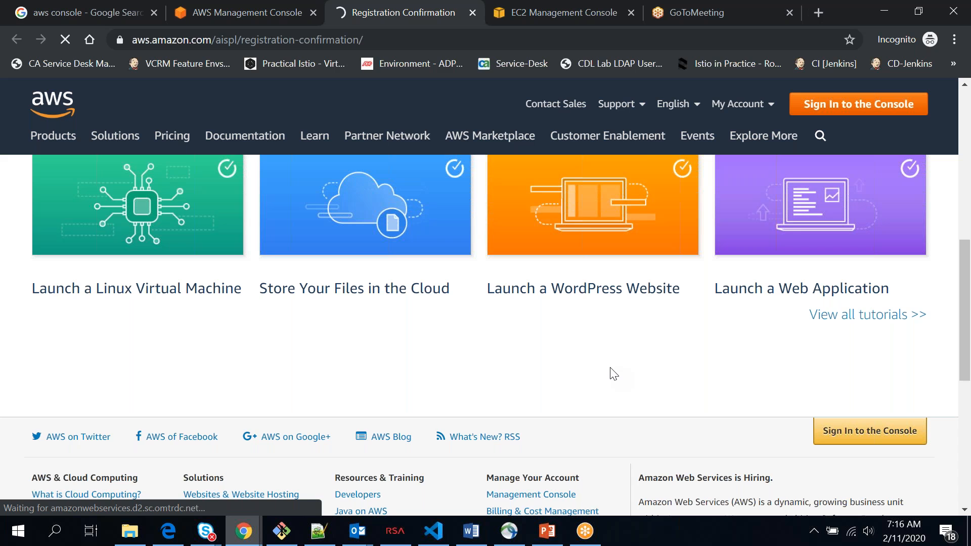
pyautogui.scroll(9, 610, 368)
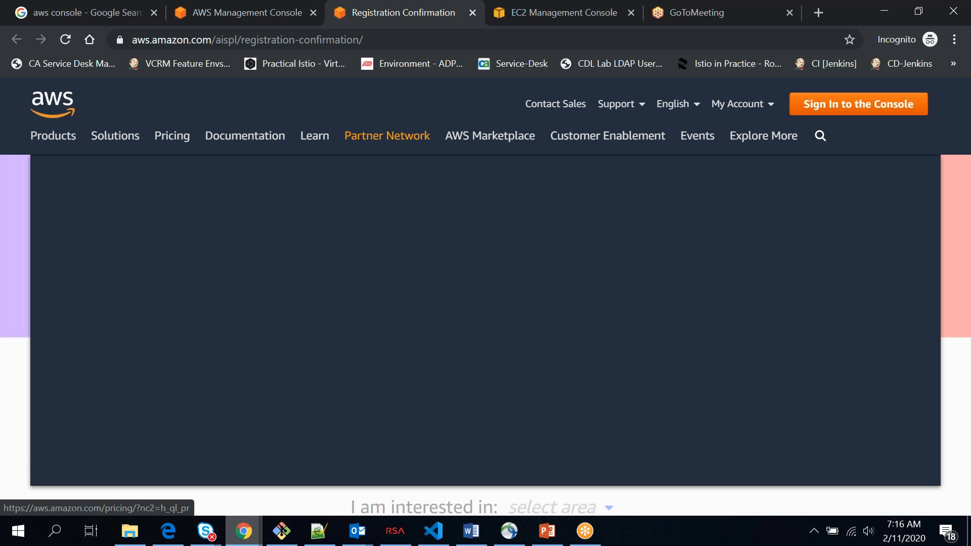
pyautogui.click(916, 180)
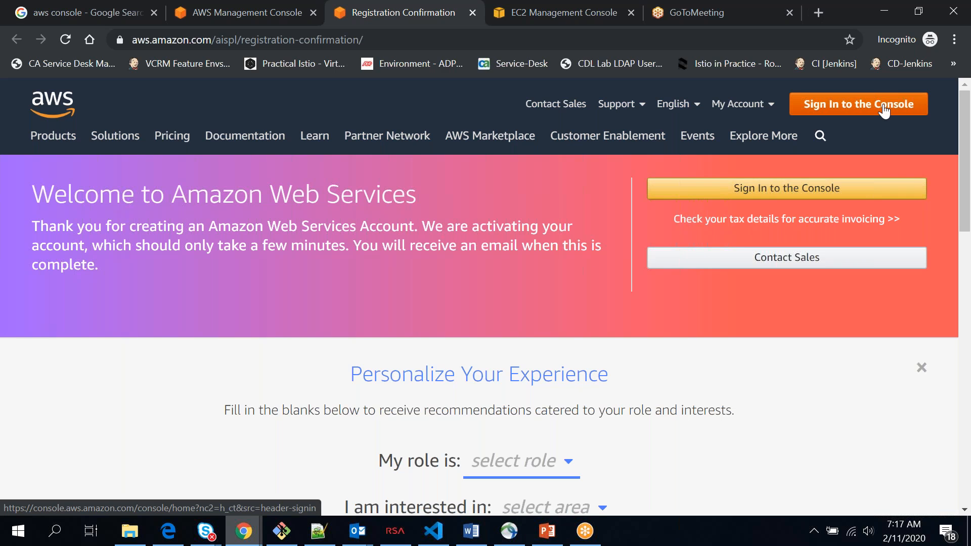
pyautogui.click(858, 104)
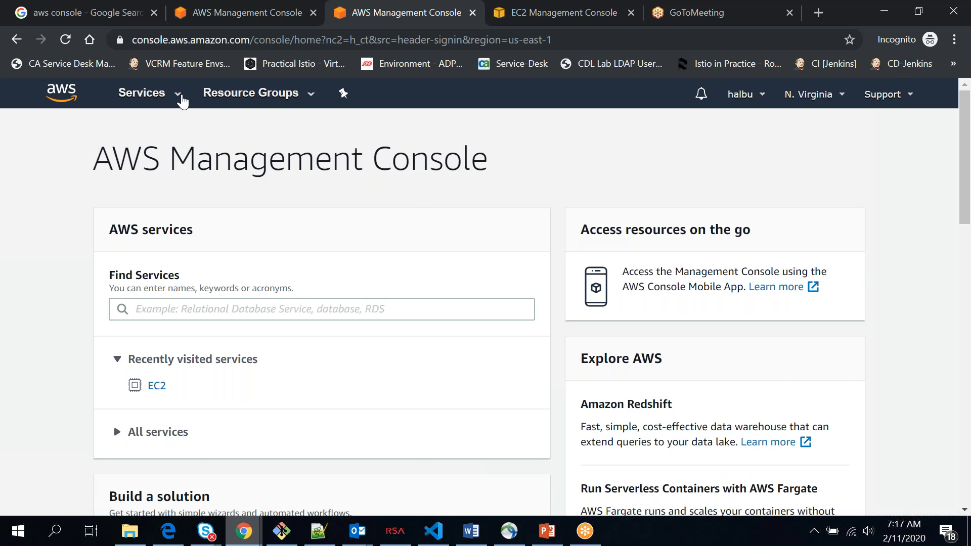
# Open the full list of AWS services and examine its categories, from Compute and Storage through Database to Networking & Content Delivery.
pyautogui.click(183, 101)
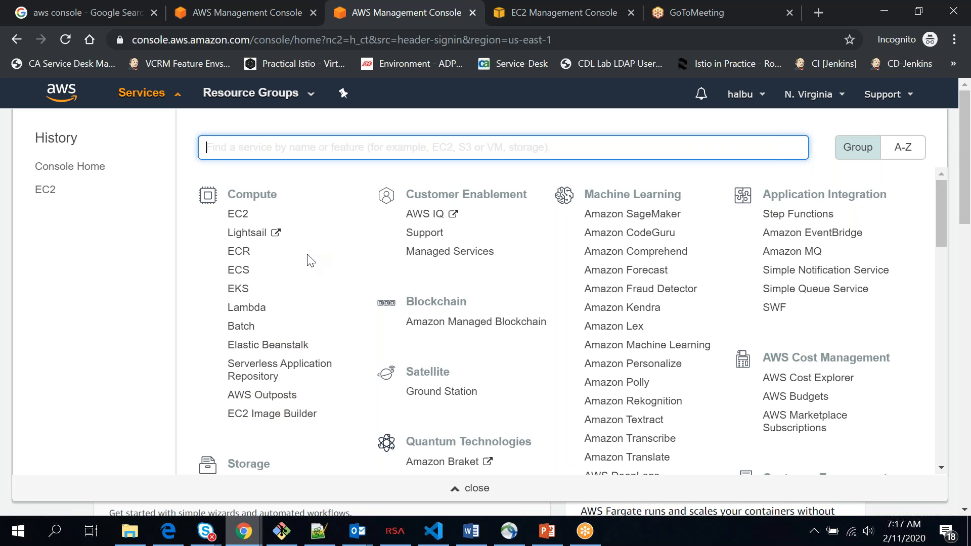
pyautogui.scroll(-1, 311, 261)
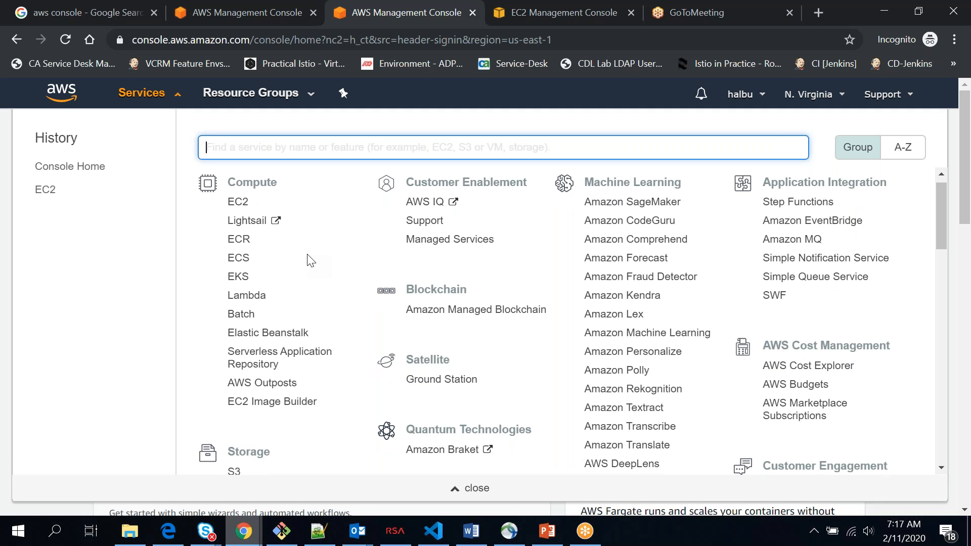
pyautogui.scroll(-1, 310, 260)
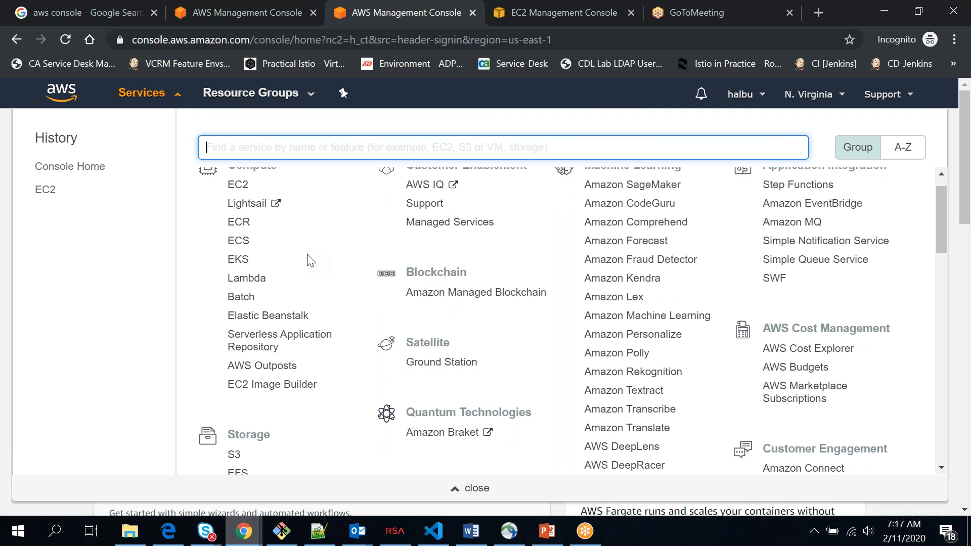
pyautogui.scroll(-3, 310, 260)
pyautogui.scroll(-3, 314, 259)
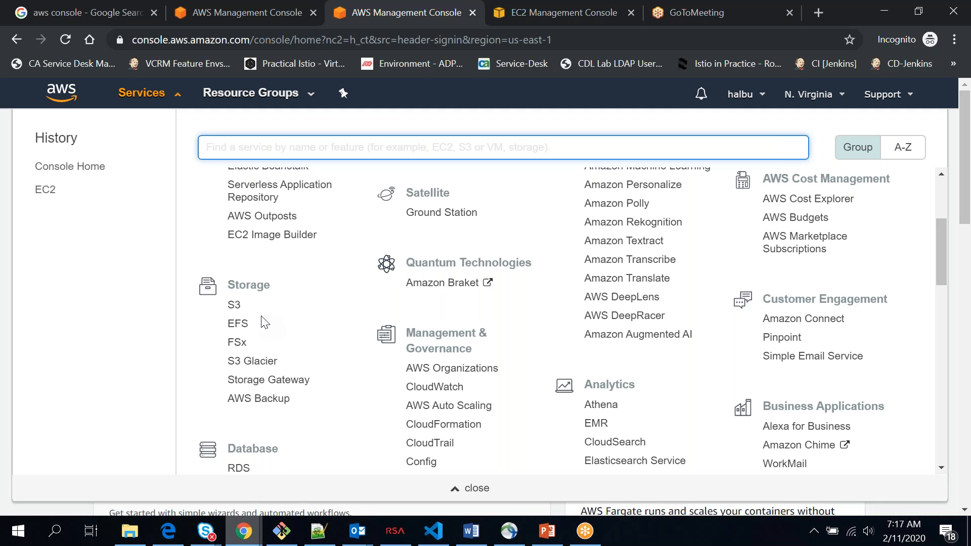
pyautogui.scroll(-2, 273, 326)
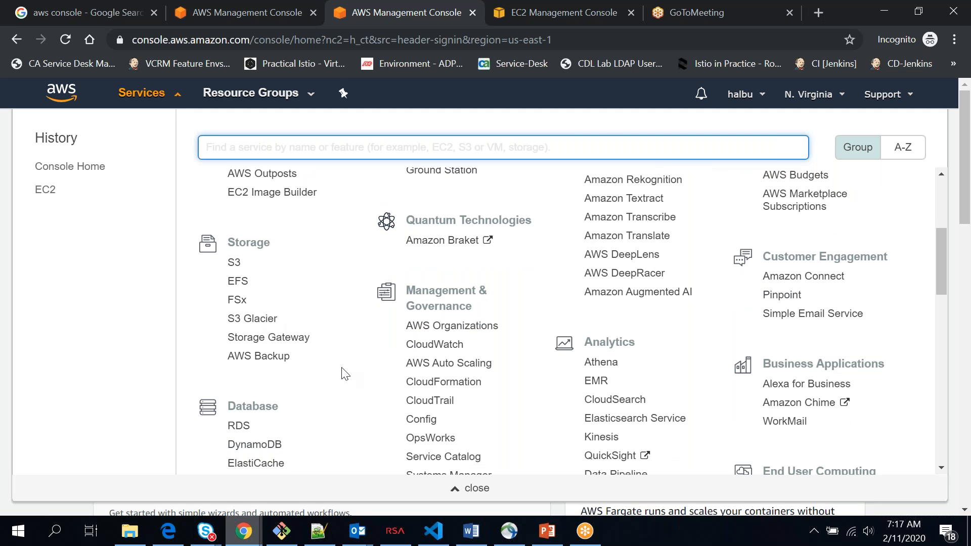
pyautogui.scroll(-3, 344, 373)
pyautogui.scroll(-2, 345, 373)
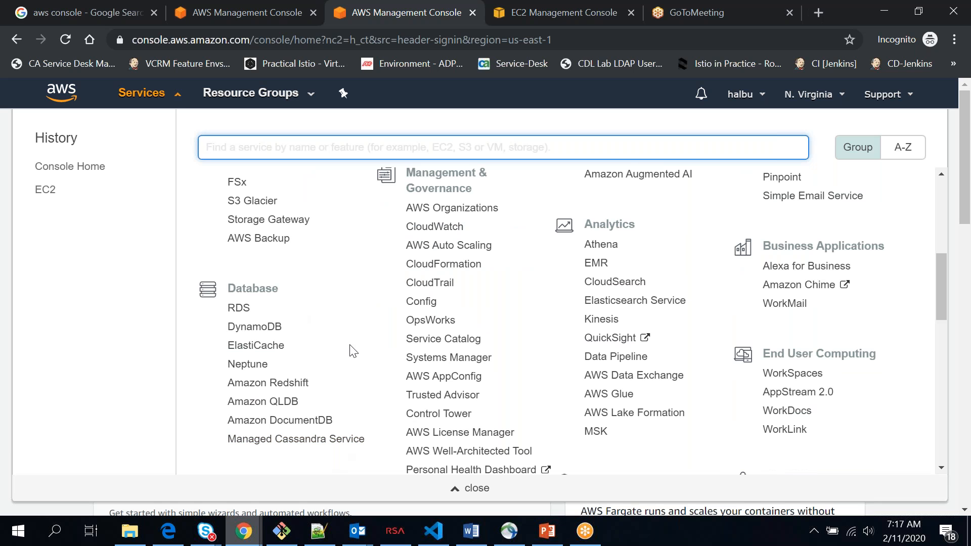
pyautogui.scroll(-1, 352, 351)
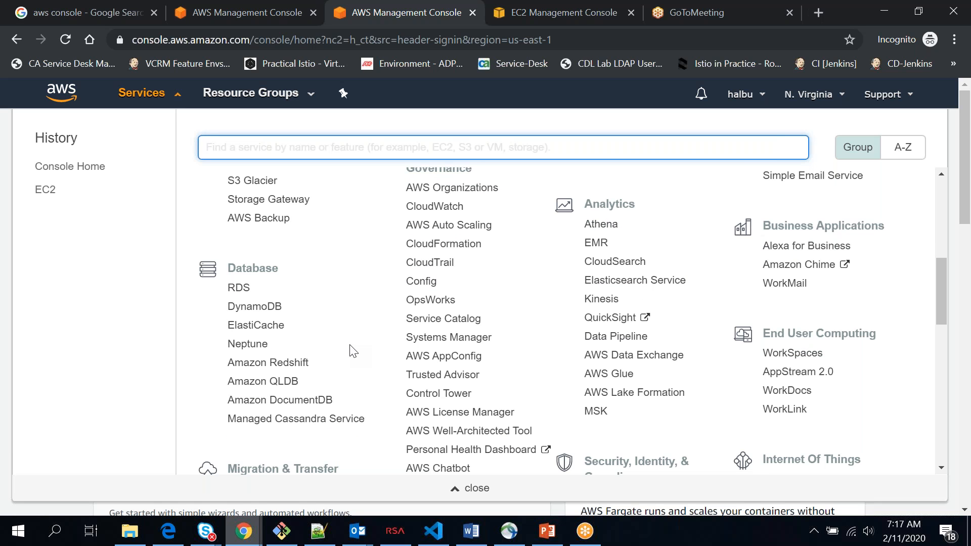
pyautogui.scroll(-3, 353, 351)
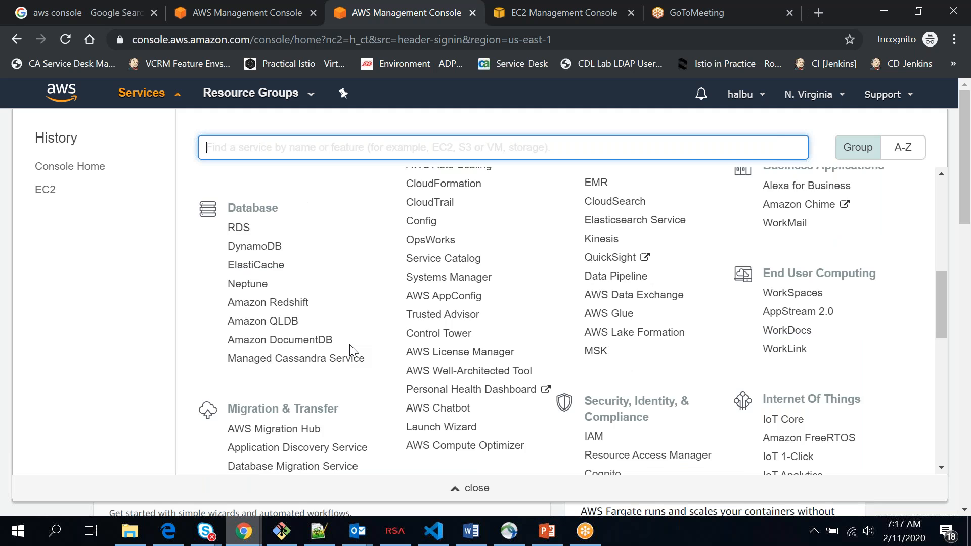
pyautogui.scroll(-5, 353, 351)
pyautogui.scroll(-3, 353, 351)
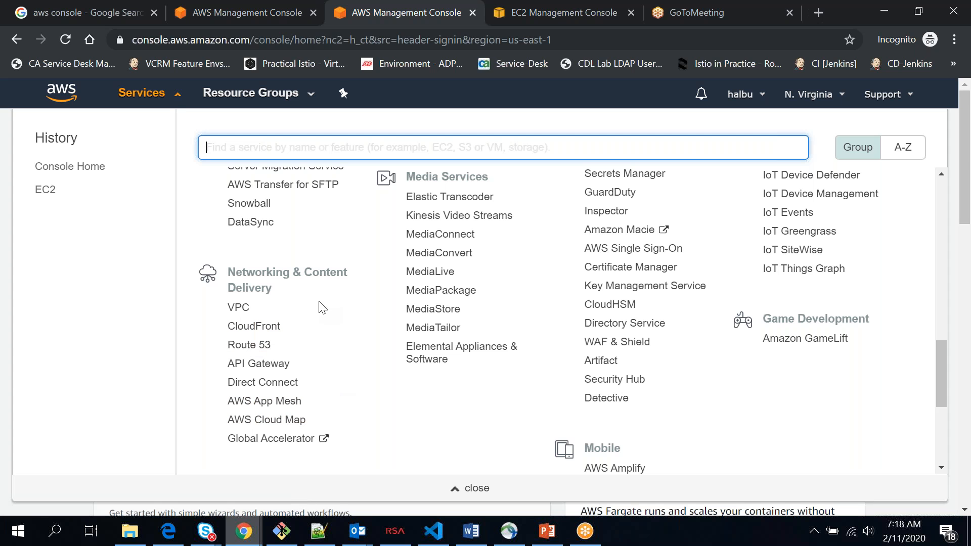
pyautogui.scroll(1, 322, 307)
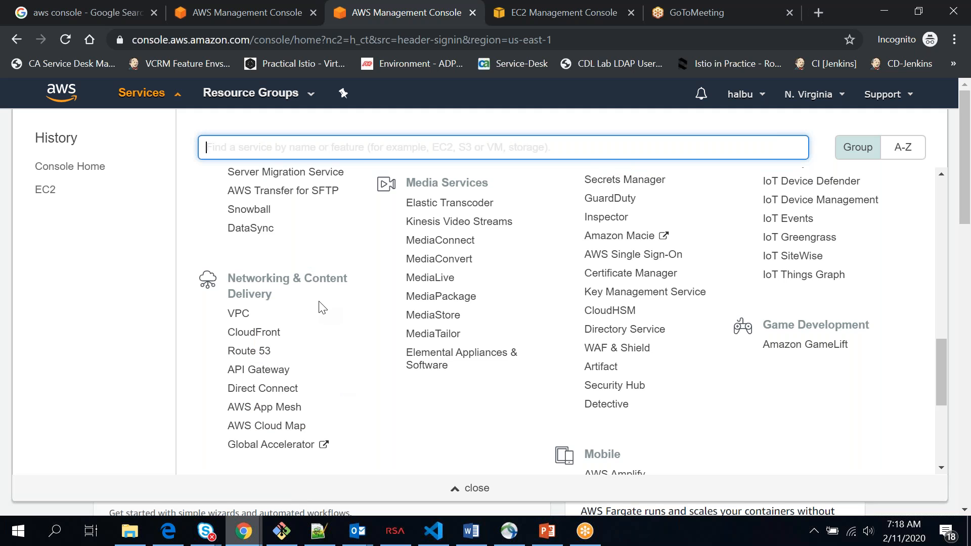
pyautogui.scroll(1, 322, 307)
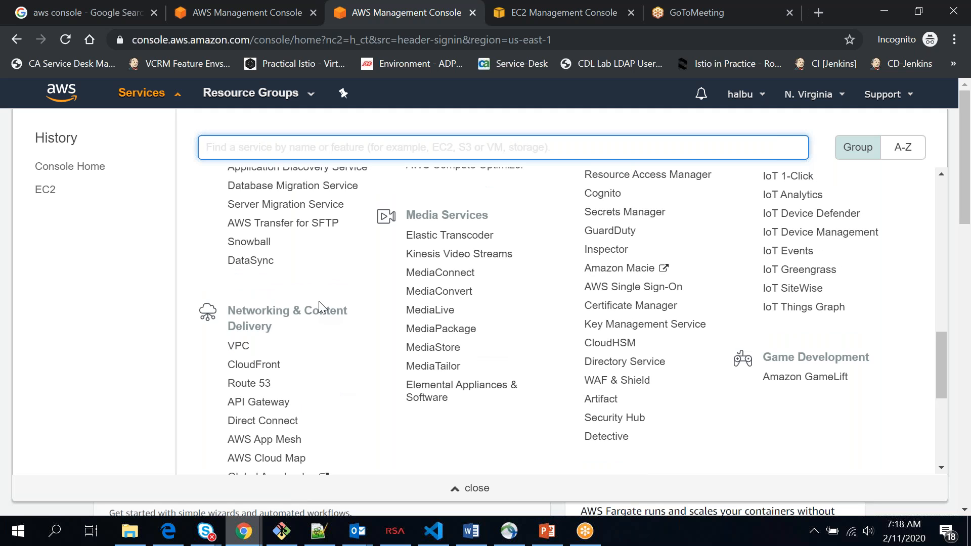
pyautogui.scroll(4, 318, 303)
pyautogui.scroll(2, 319, 301)
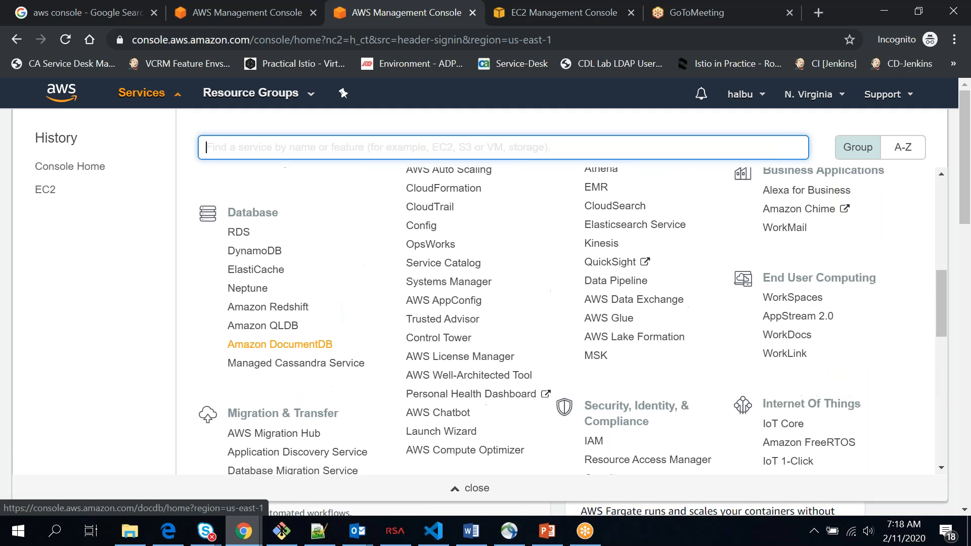
pyautogui.scroll(2, 280, 344)
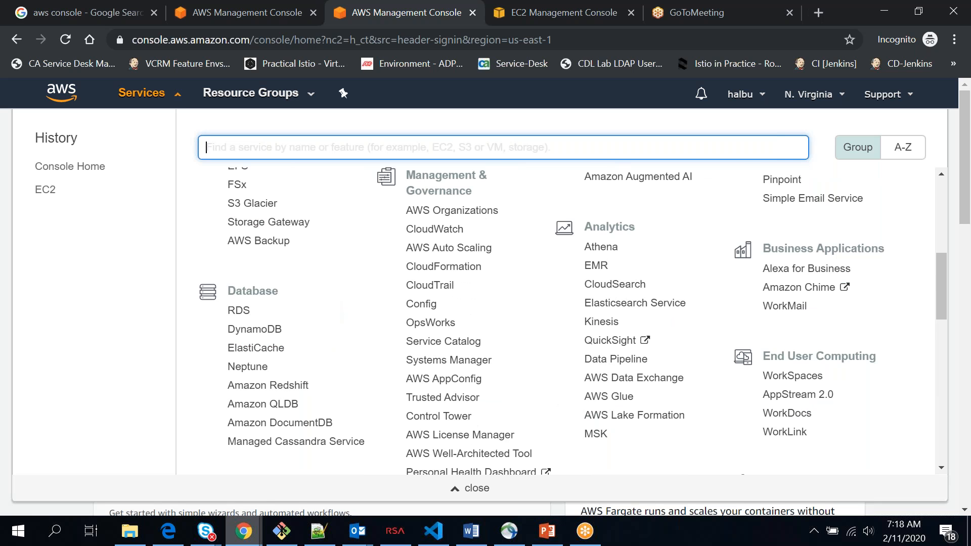
pyautogui.scroll(1, 498, 358)
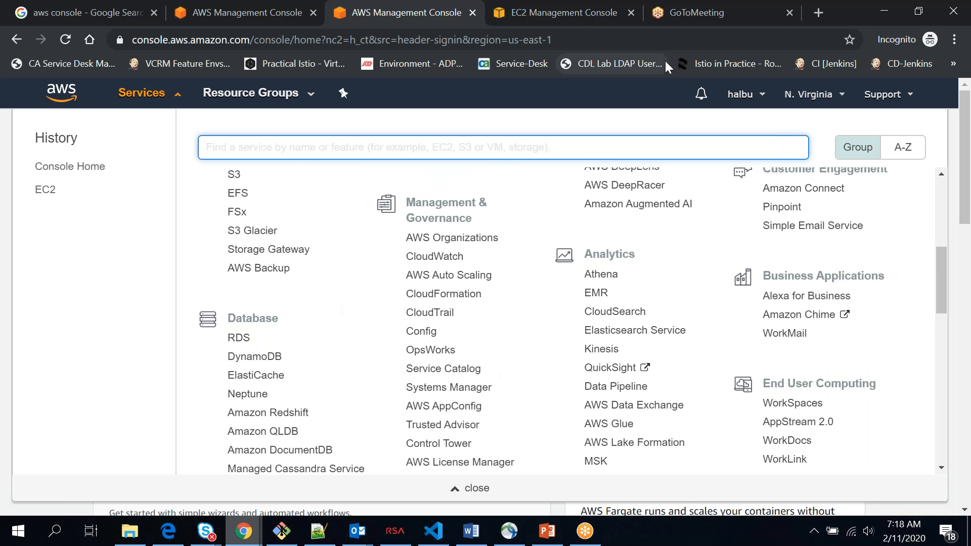
# Return to the Google results for the AWS console and search for "aws certification" instead.
pyautogui.click(110, 12)
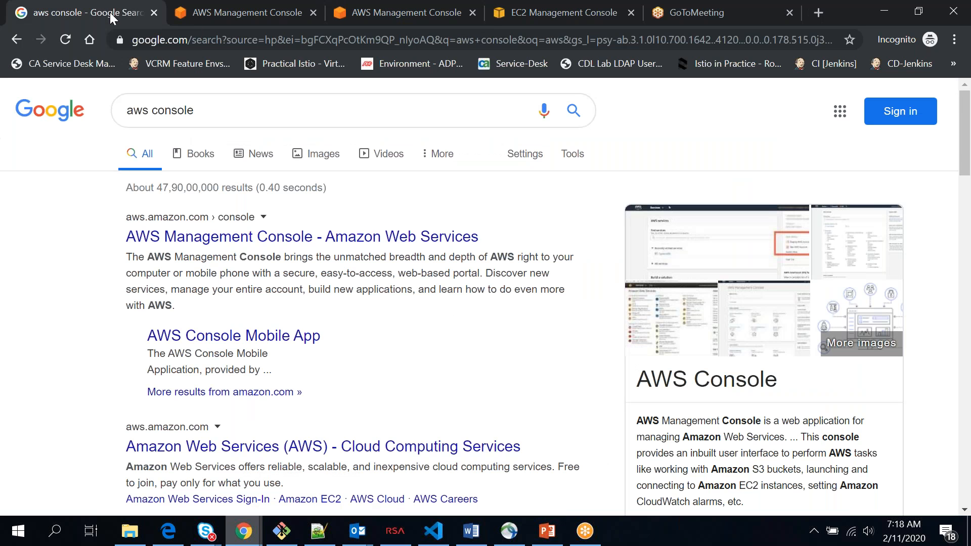
pyautogui.click(244, 110)
pyautogui.press('BackSpace')
pyautogui.press('BackSpace')
pyautogui.press('BackSpace')
pyautogui.press('BackSpace')
pyautogui.press('BackSpace')
pyautogui.press('BackSpace')
pyautogui.write('er')
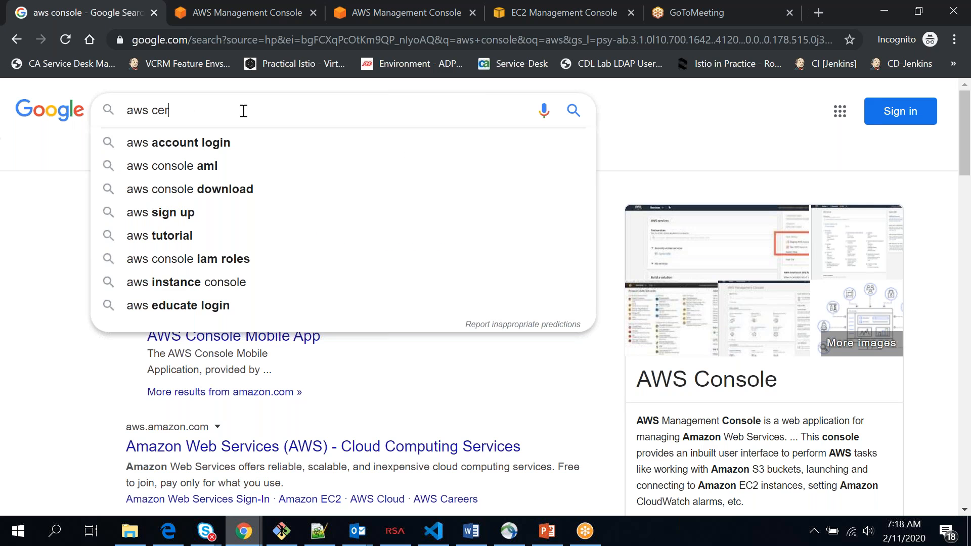
pyautogui.write('ti')
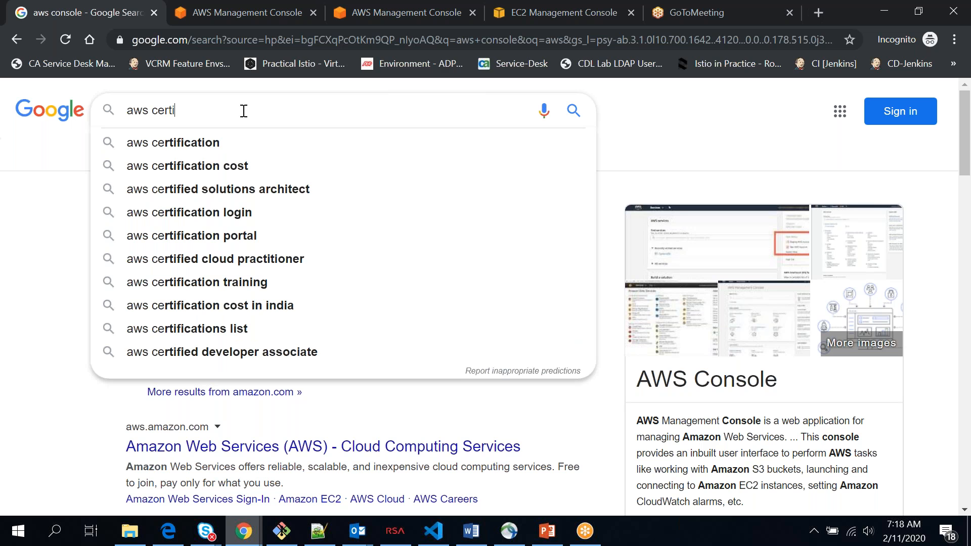
pyautogui.write('fica')
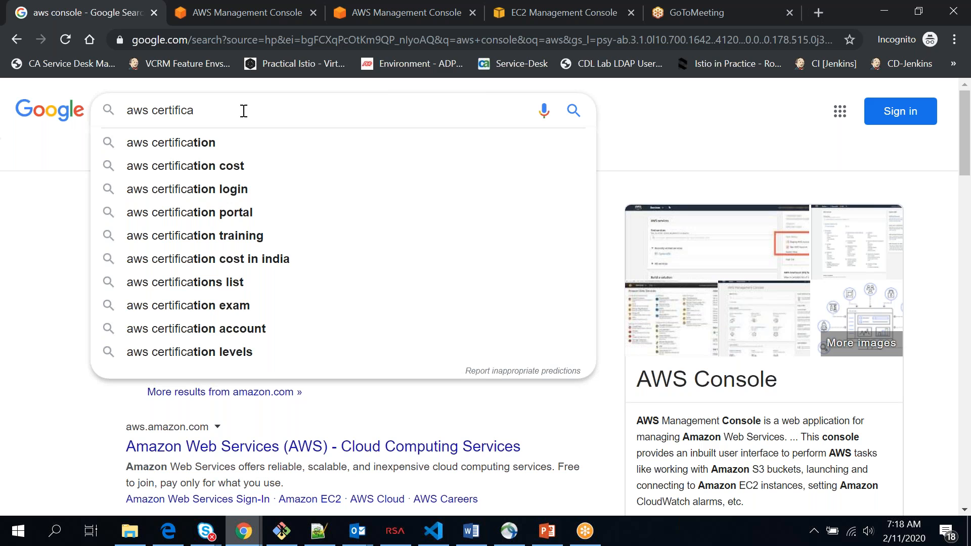
pyautogui.press('Down')
pyautogui.press('Return')
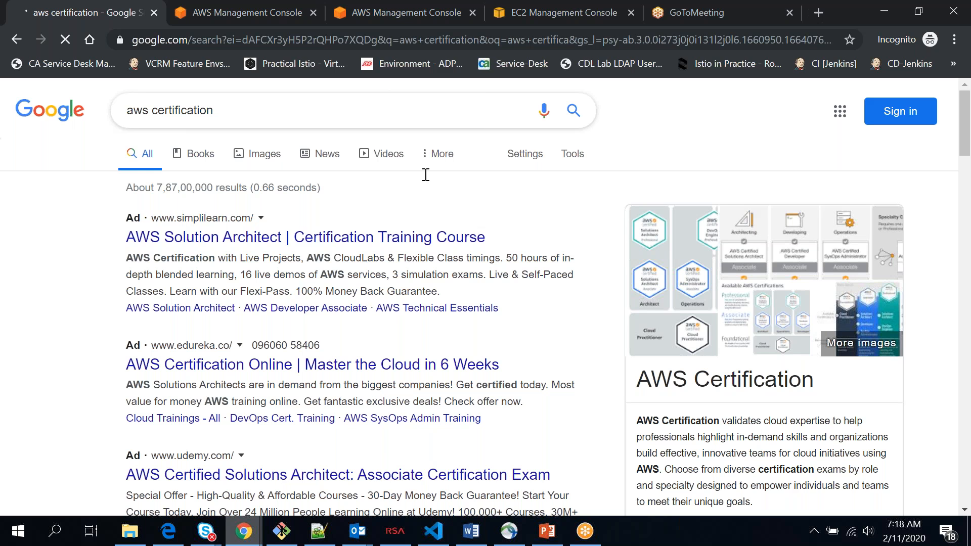
# Refine the Google search to "aws certification sysops".
pyautogui.click(234, 114)
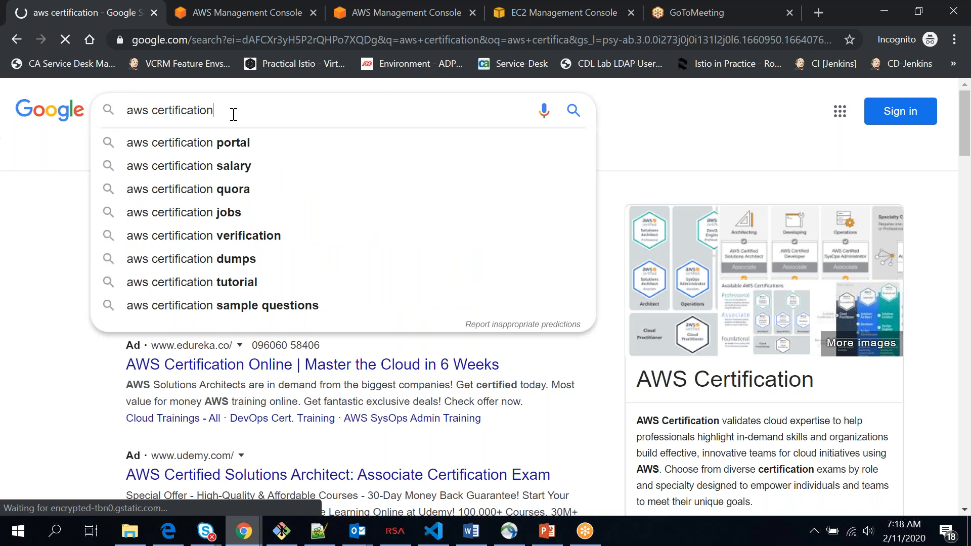
pyautogui.write('sysops')
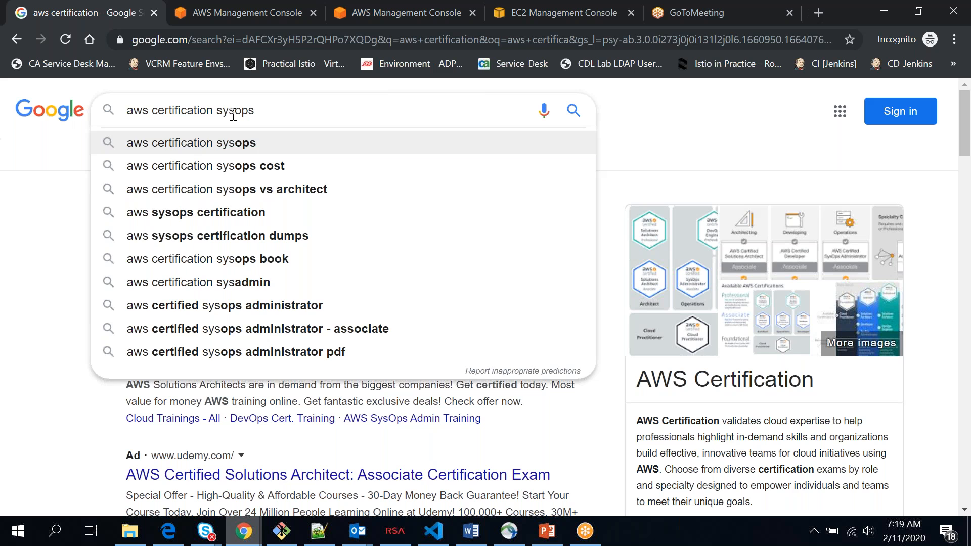
pyautogui.press('Return')
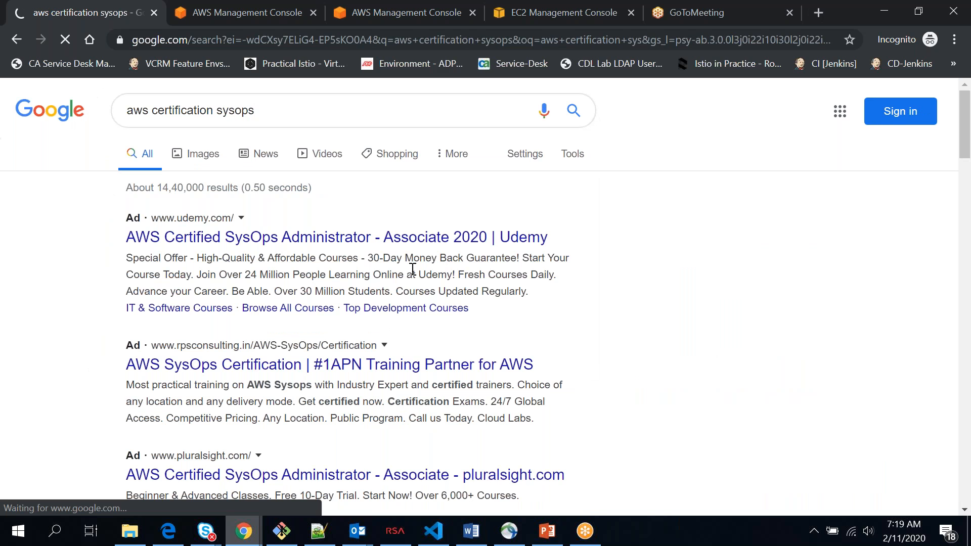
# Open the aws.amazon.com result for AWS Certified Sysops Administrator - Associate Certification in a new tab and switch to it.
pyautogui.scroll(-5, 412, 269)
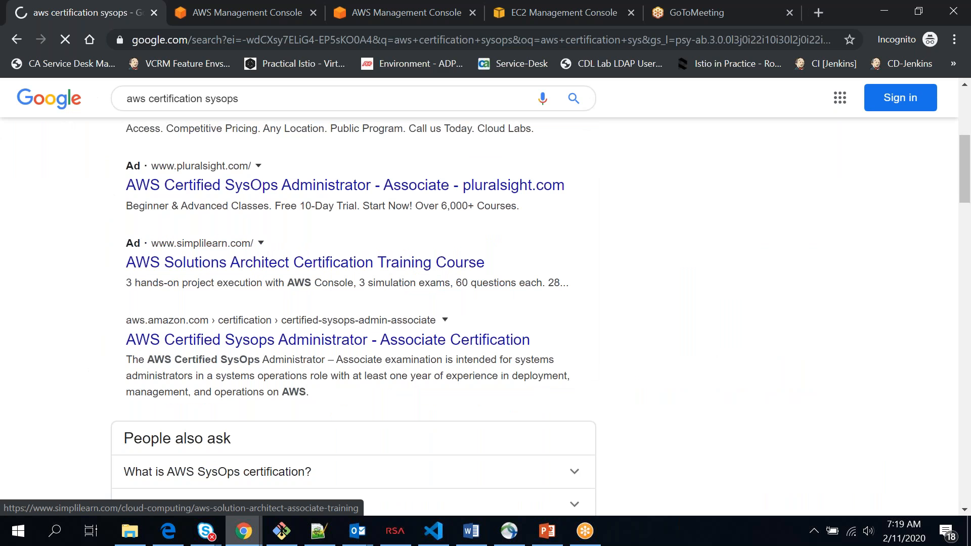
pyautogui.rightClick(379, 340)
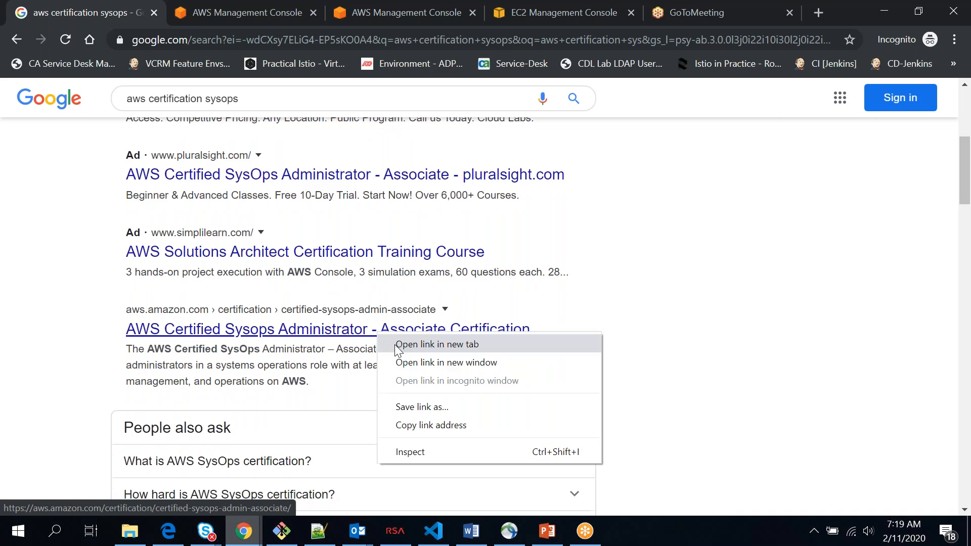
pyautogui.click(397, 345)
pyautogui.click(197, 18)
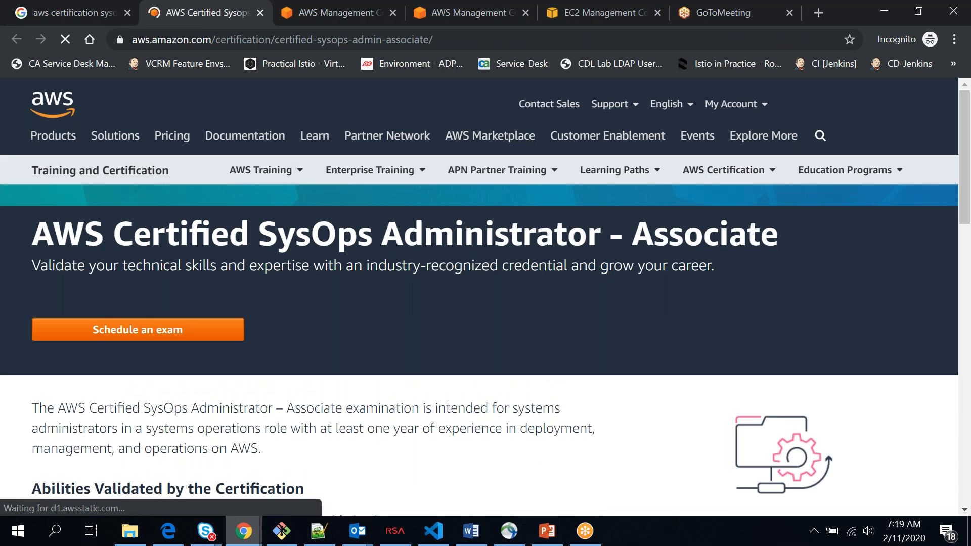
# Skim the SysOps Administrator - Associate page and open the AWS Certification overview page from it.
pyautogui.scroll(-3, 427, 300)
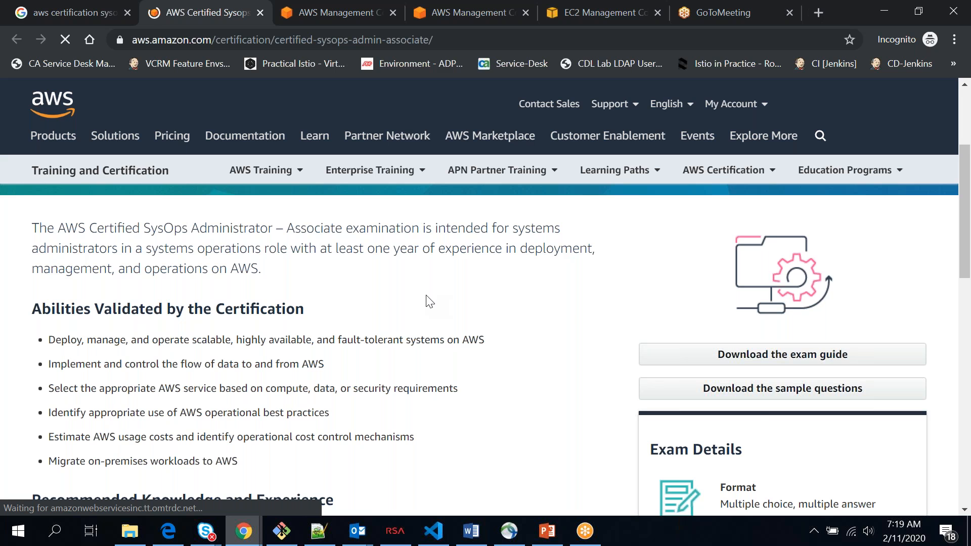
pyautogui.scroll(3, 532, 258)
pyautogui.moveTo(283, 173)
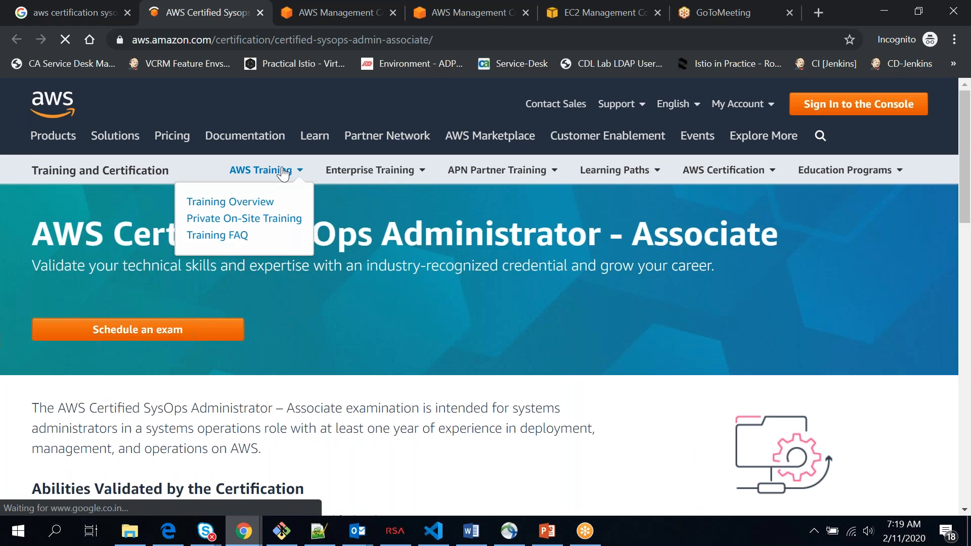
pyautogui.moveTo(724, 180)
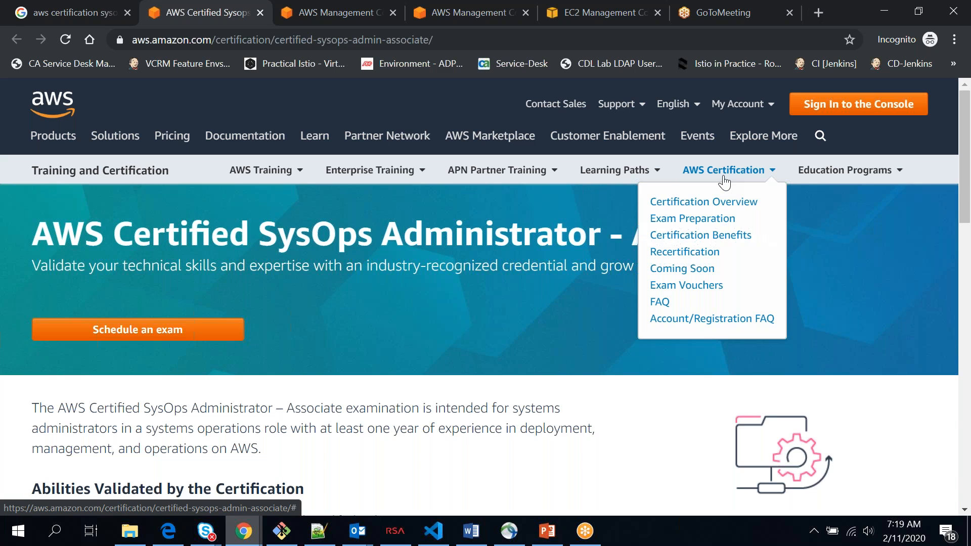
pyautogui.click(718, 205)
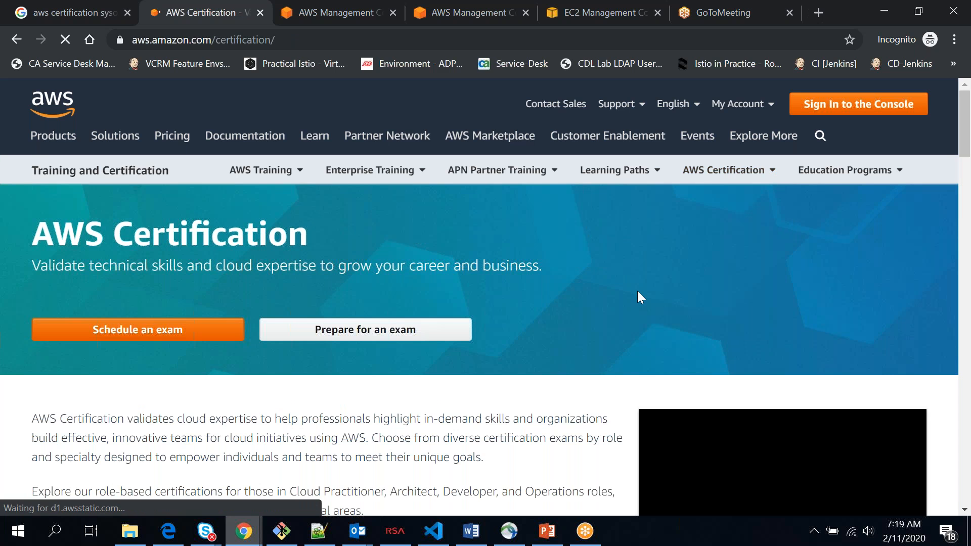
# Review the Professional, Associate and Specialty badges under Available AWS Certifications and open SysOps Administrator - Associate.
pyautogui.scroll(-8, 638, 292)
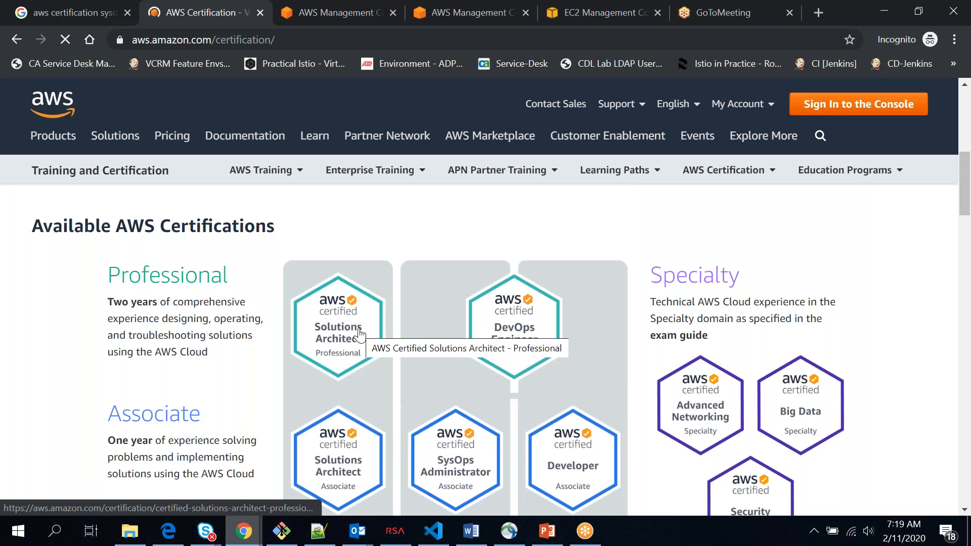
pyautogui.scroll(-1, 371, 365)
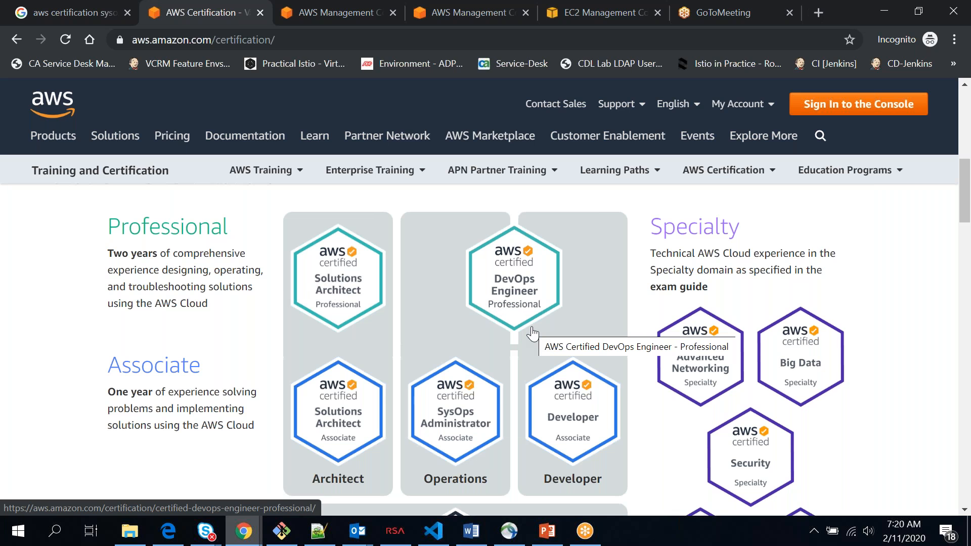
pyautogui.click(478, 426)
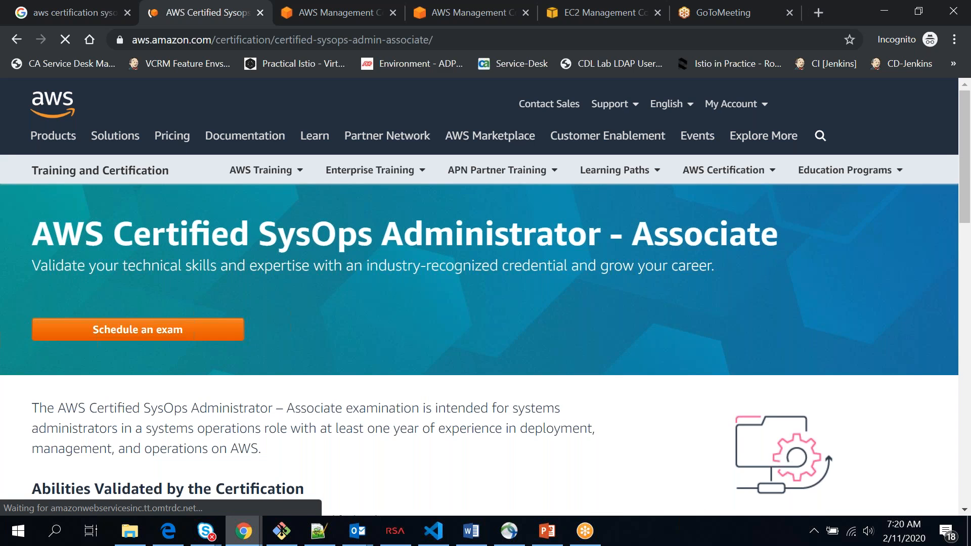
# Examine the validated abilities, recommended knowledge, exam details and exam preparation sections of the SysOps Administrator - Associate page.
pyautogui.scroll(-5, 79, 282)
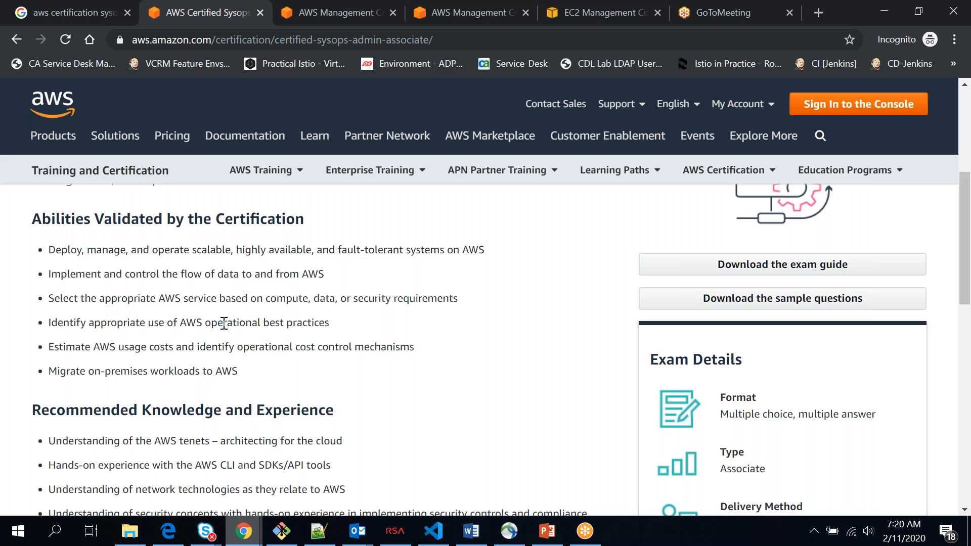
pyautogui.scroll(-1, 223, 323)
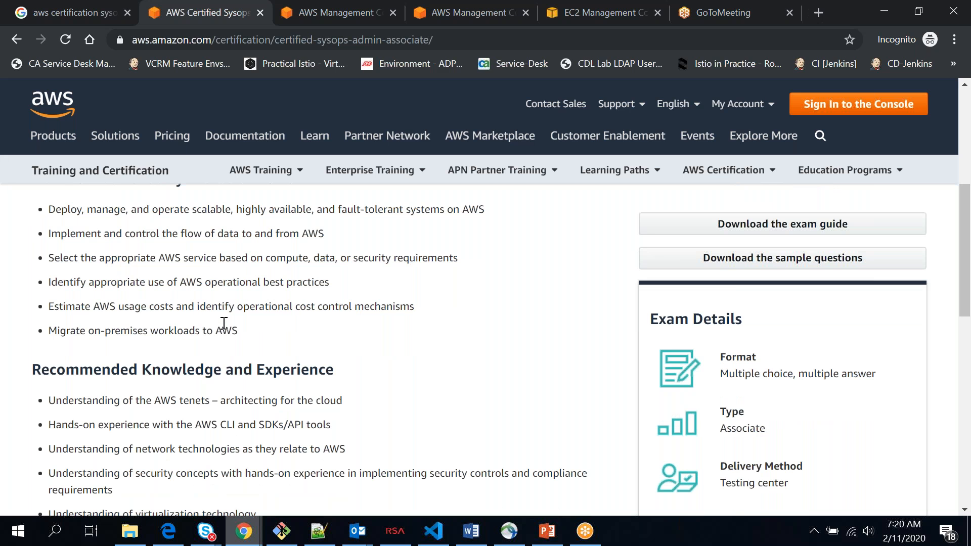
pyautogui.scroll(-2, 224, 323)
pyautogui.scroll(-8, 224, 322)
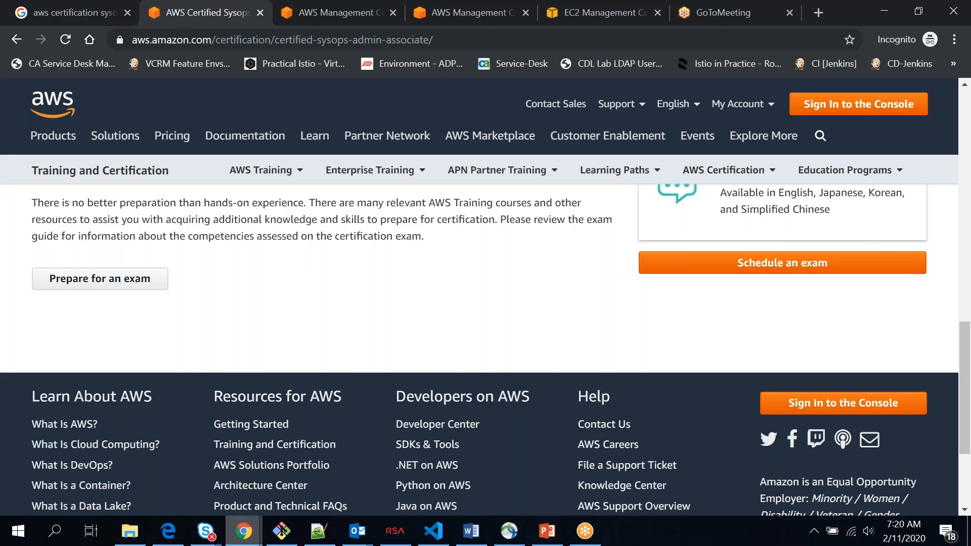
pyautogui.scroll(1, 333, 298)
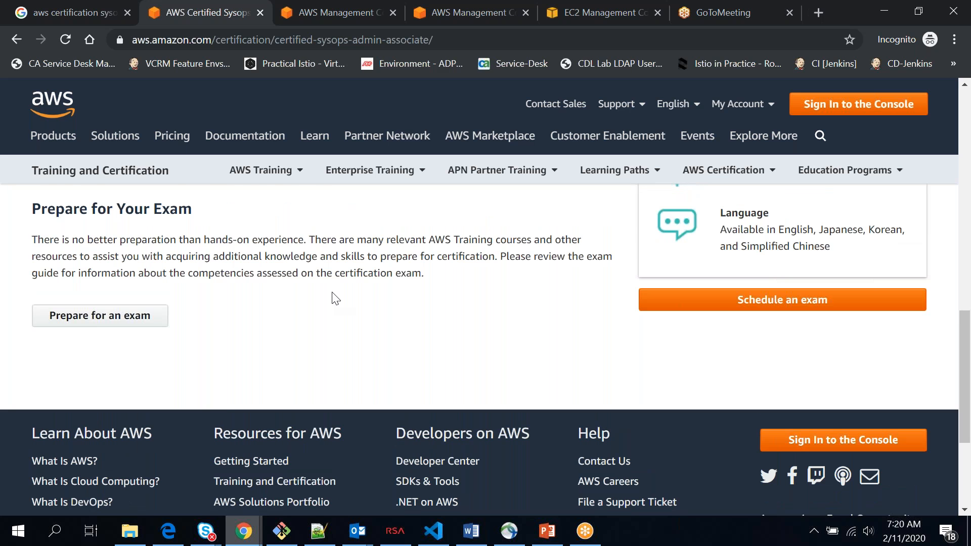
pyautogui.scroll(10, 333, 298)
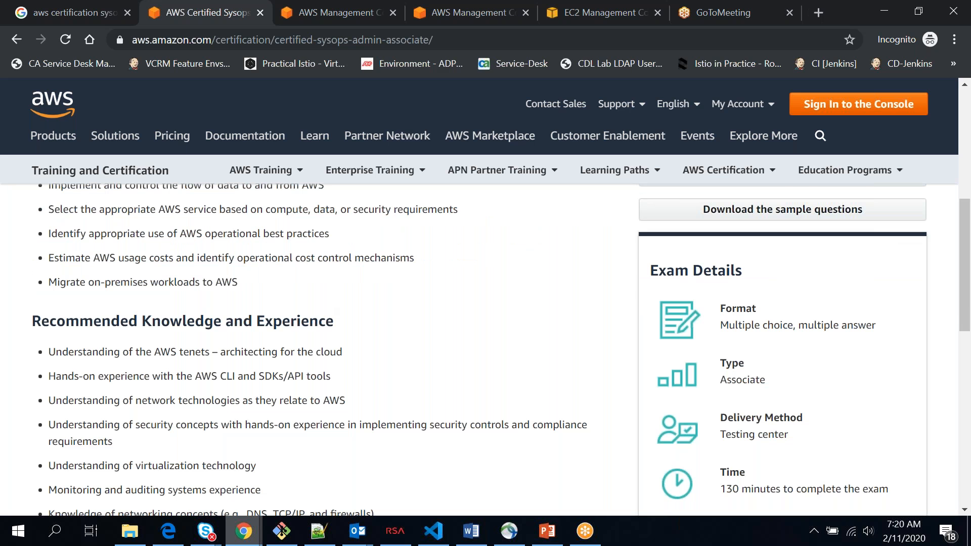
pyautogui.scroll(2, 485, 348)
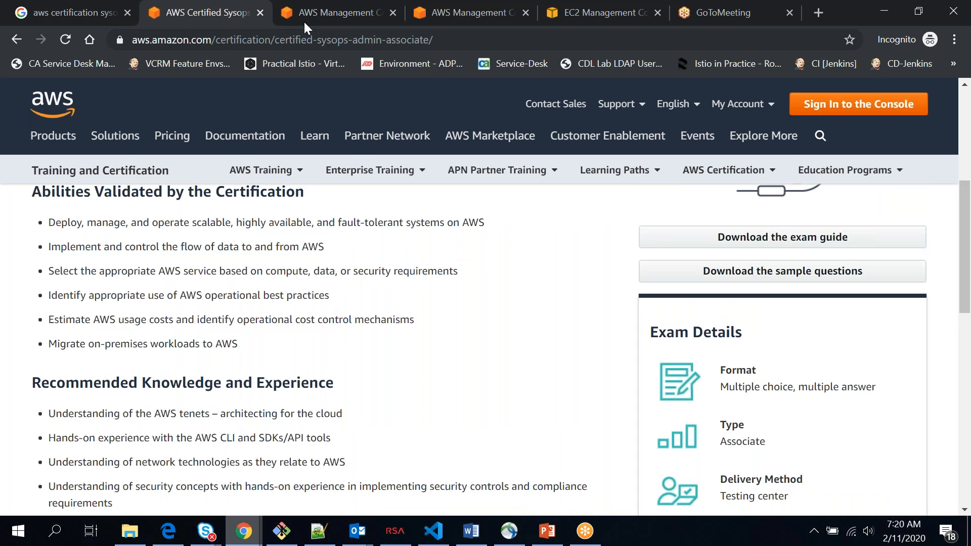
# Return to the AWS Management Console product page and sign in to the console.
pyautogui.click(303, 20)
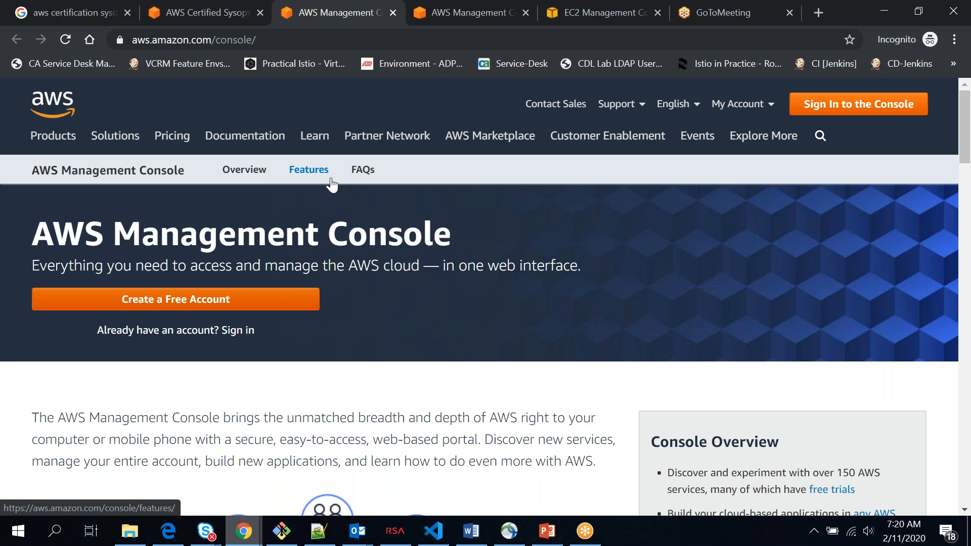
pyautogui.click(230, 15)
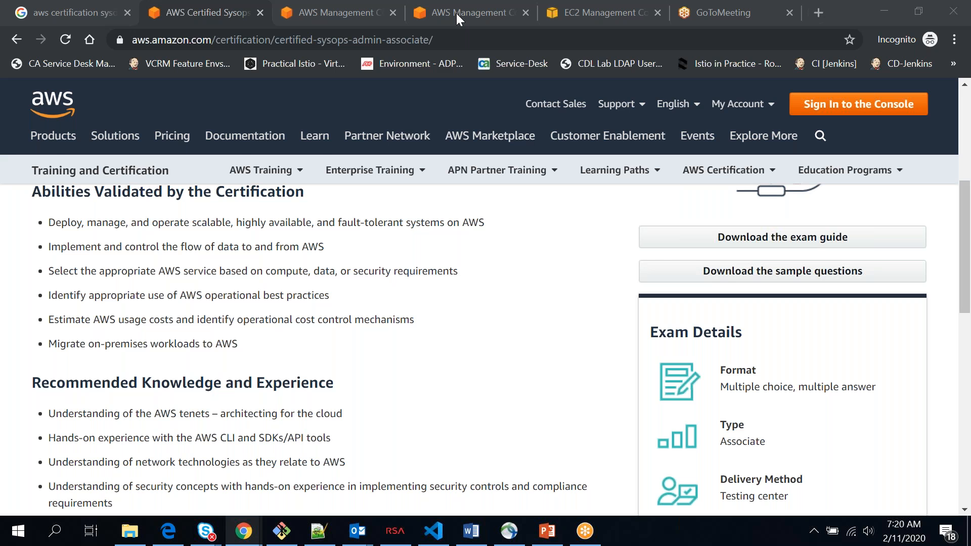
pyautogui.hotkey('ctrl', 'Tab')
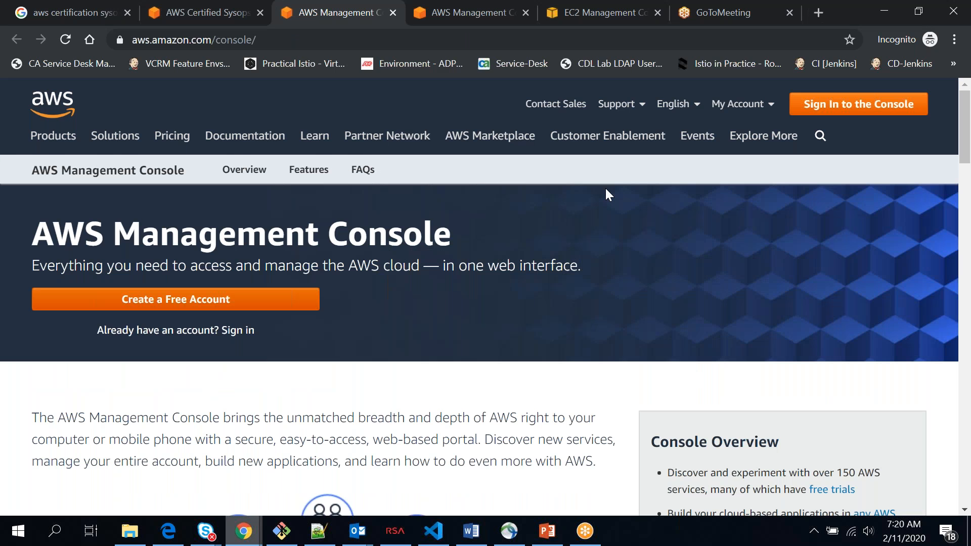
pyautogui.click(849, 105)
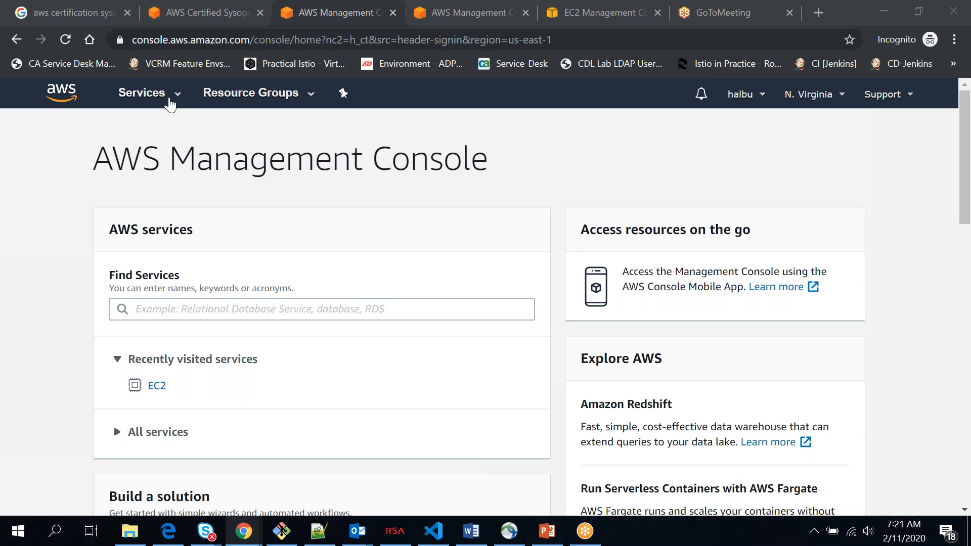
# Open EC2 from the Compute category of the AWS services and look over its dashboard resources.
pyautogui.click(170, 101)
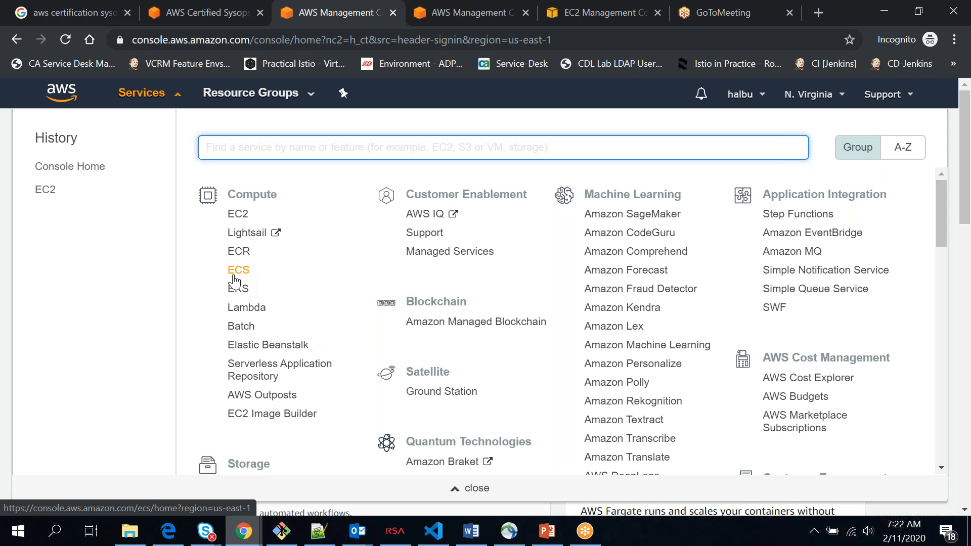
pyautogui.click(243, 219)
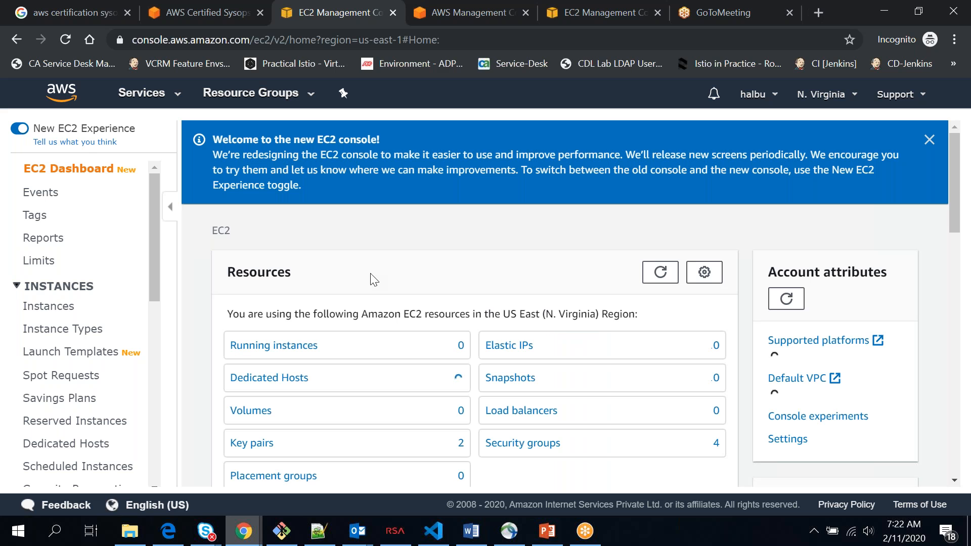
pyautogui.scroll(-1, 489, 306)
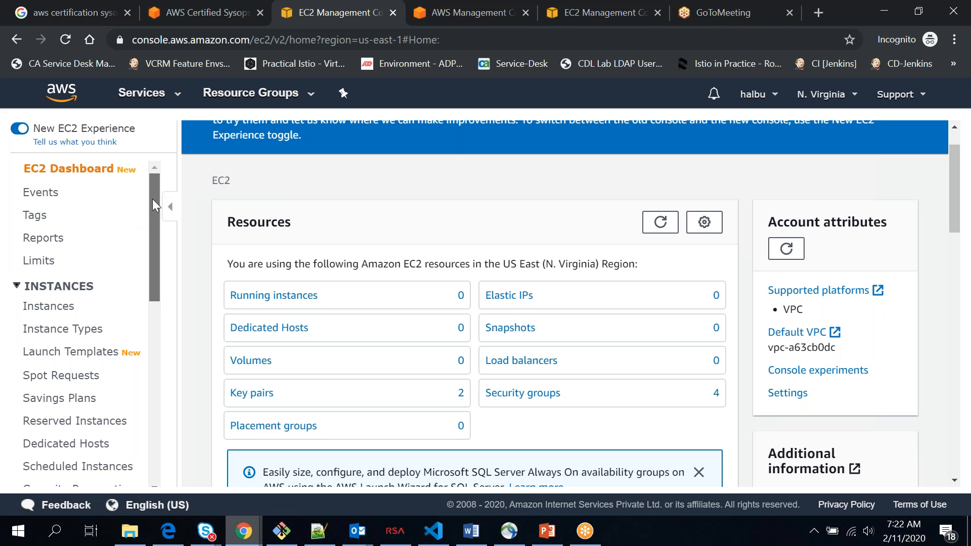
# Collapse the Instances group in the EC2 navigation and open the AMIs page under Images.
pyautogui.scroll(-1, 152, 199)
pyautogui.scroll(-1, 152, 223)
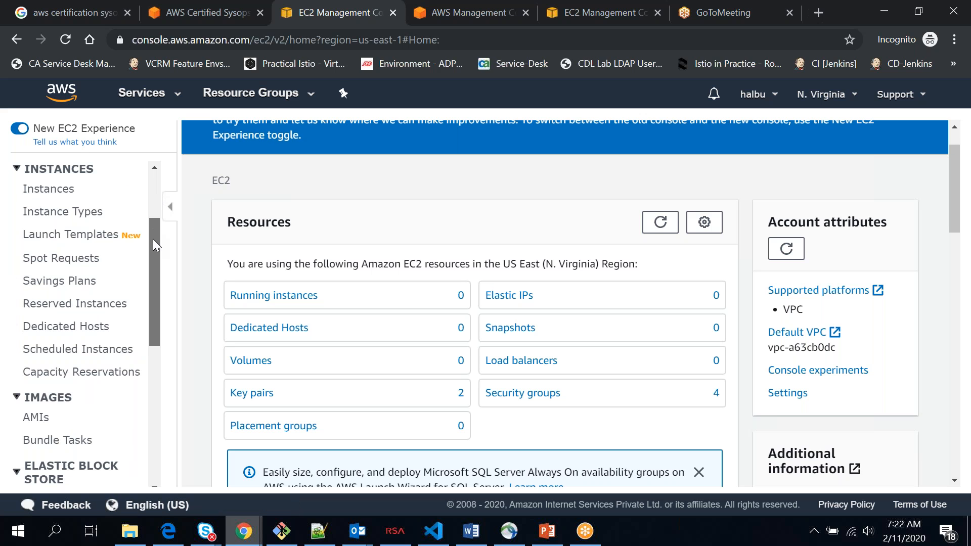
pyautogui.click(18, 169)
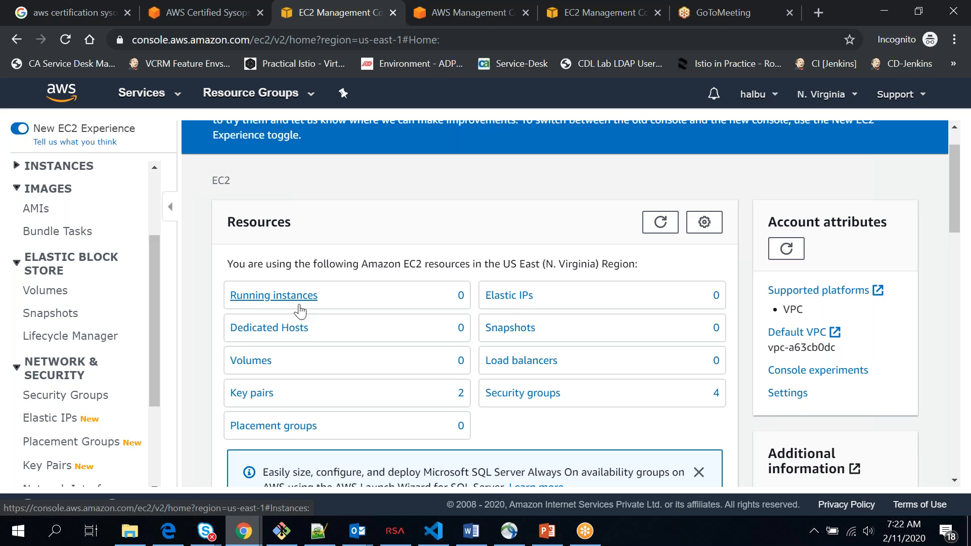
pyautogui.click(42, 216)
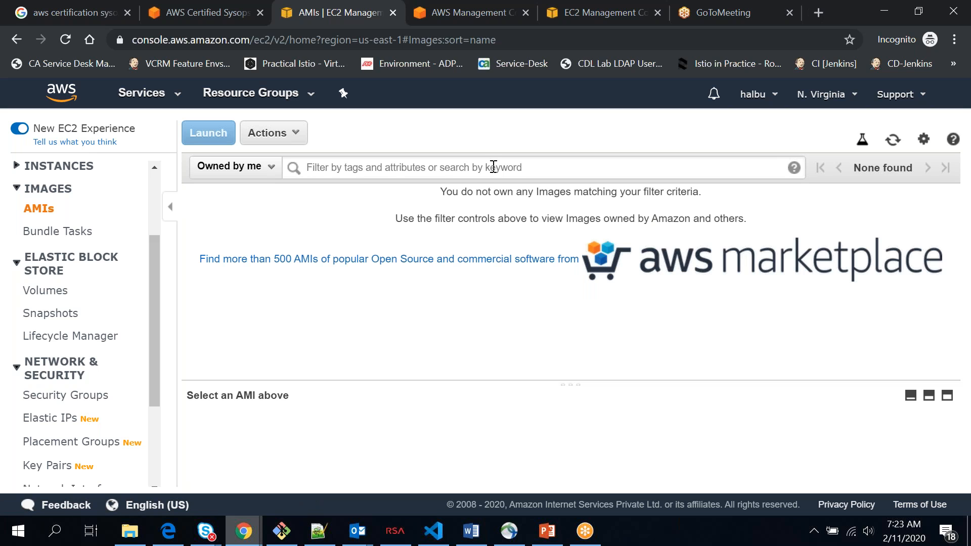
# Go to AWS Marketplace from the AMIs page and open the Operating Systems popular category.
pyautogui.click(413, 261)
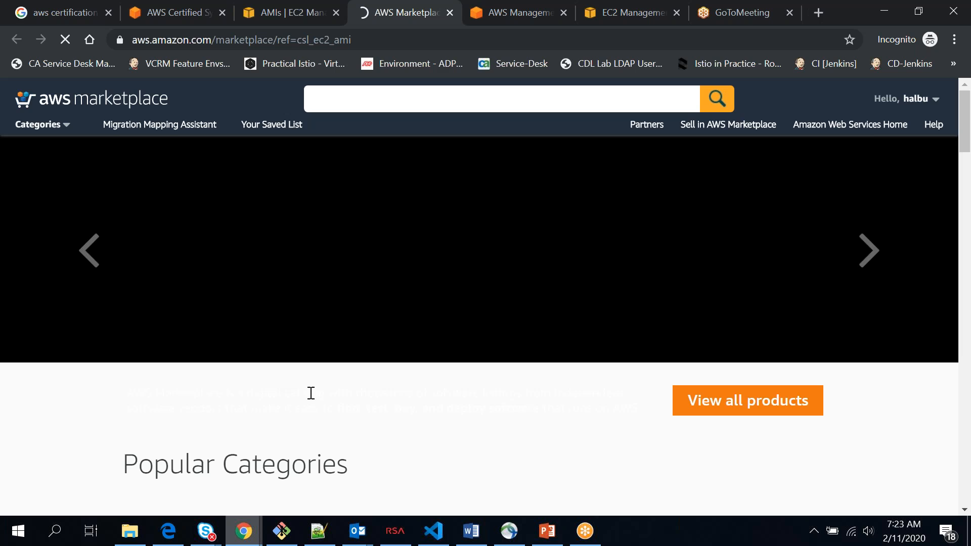
pyautogui.scroll(-3, 311, 393)
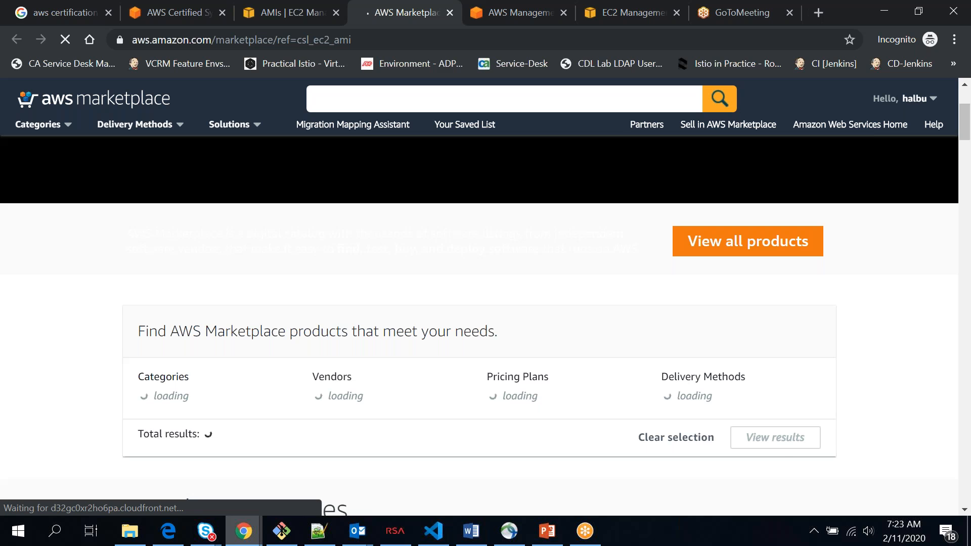
pyautogui.scroll(-2, 479, 323)
pyautogui.scroll(-3, 479, 324)
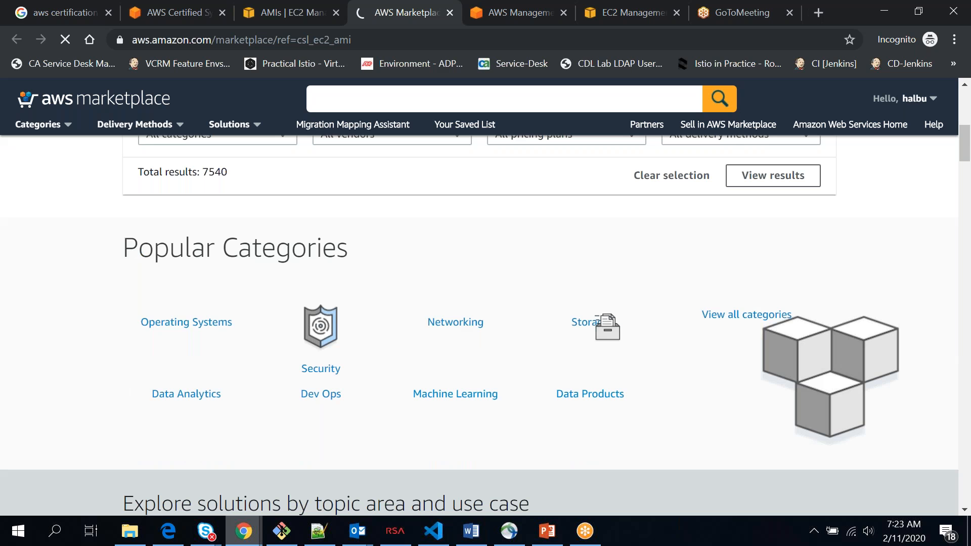
pyautogui.scroll(2, 479, 324)
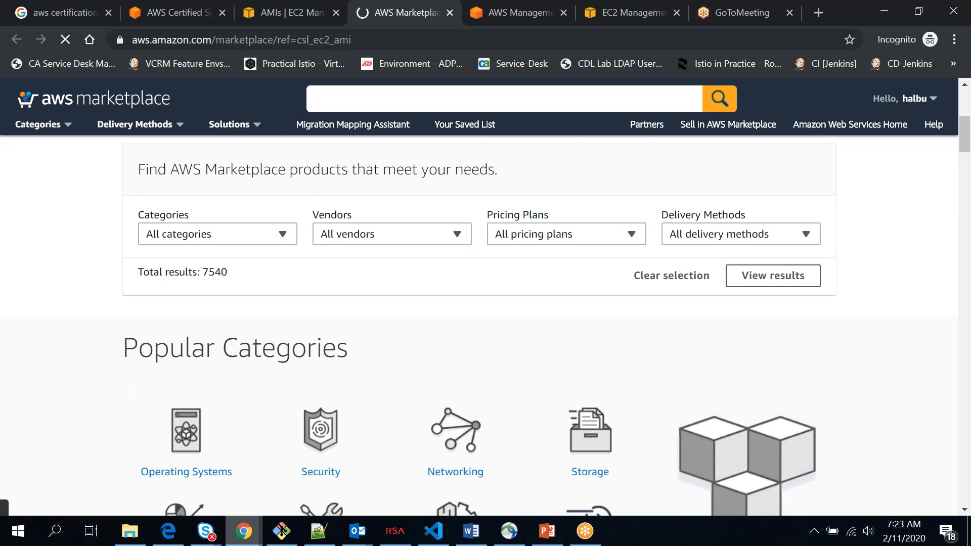
pyautogui.scroll(-2, 190, 347)
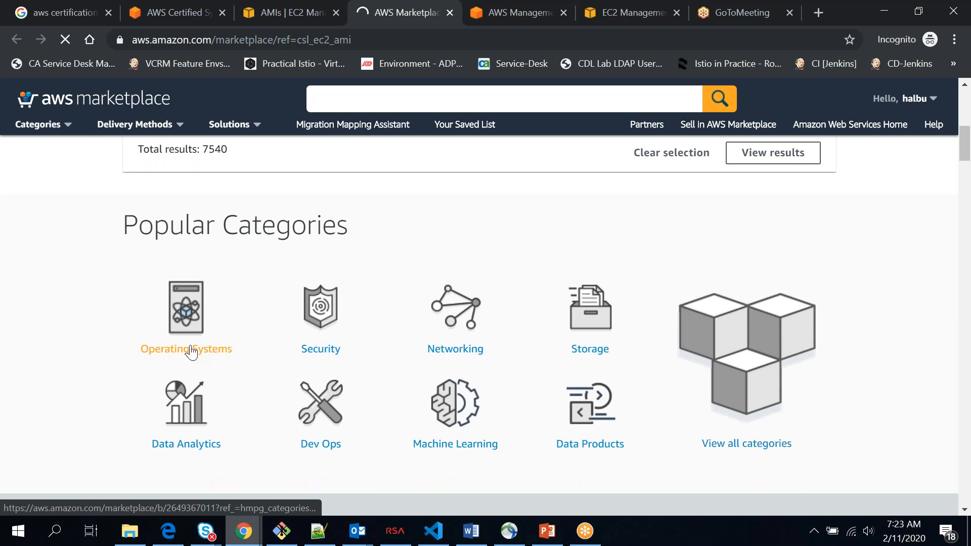
pyautogui.click(190, 350)
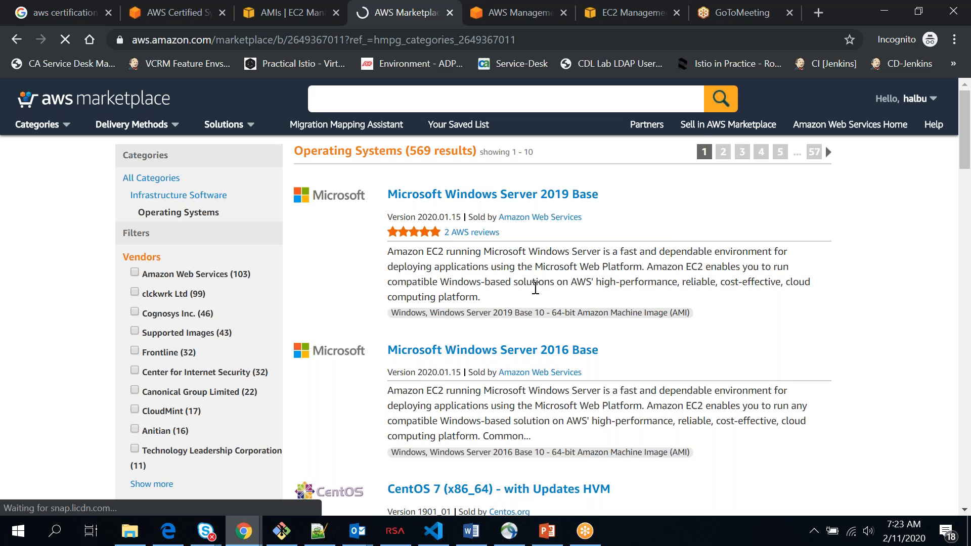
# Expand the All Linux/Unix operating system filter and limit the Marketplace results to CentOS.
pyautogui.scroll(-1, 535, 288)
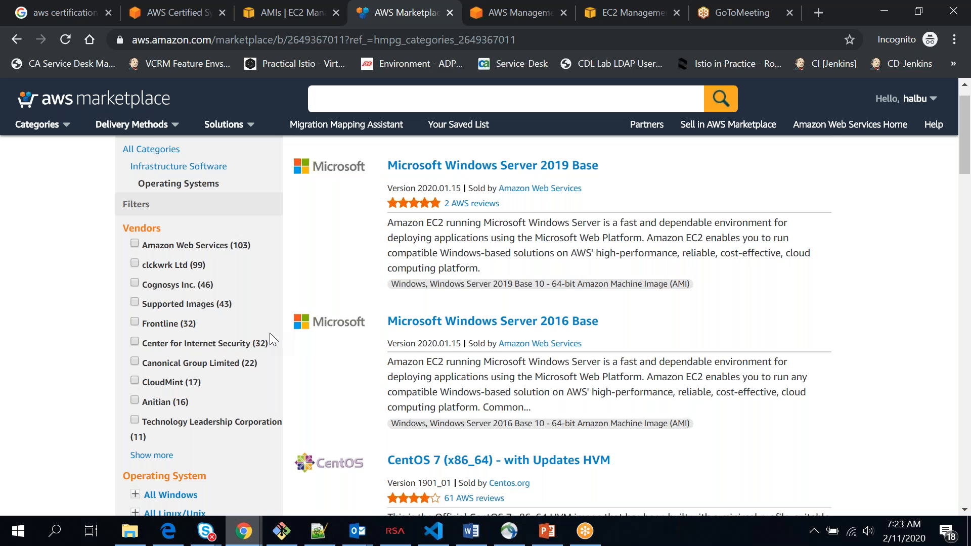
pyautogui.scroll(-3, 269, 332)
pyautogui.click(135, 348)
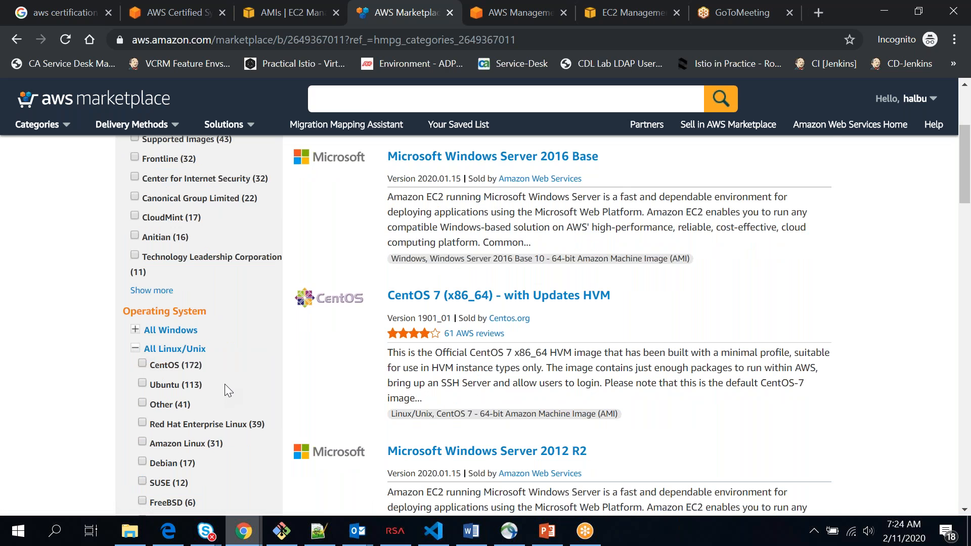
pyautogui.scroll(-2, 224, 383)
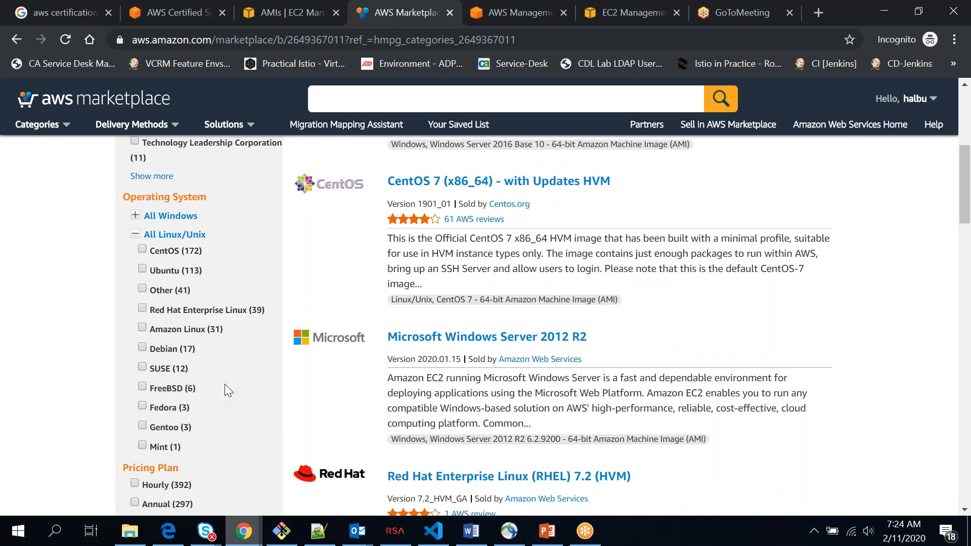
pyautogui.scroll(-1, 224, 383)
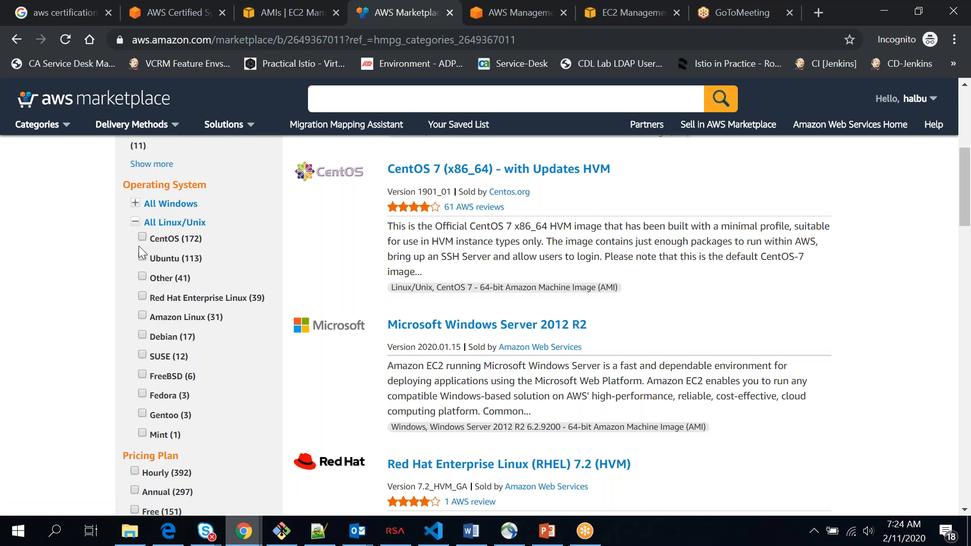
pyautogui.click(136, 222)
pyautogui.click(135, 221)
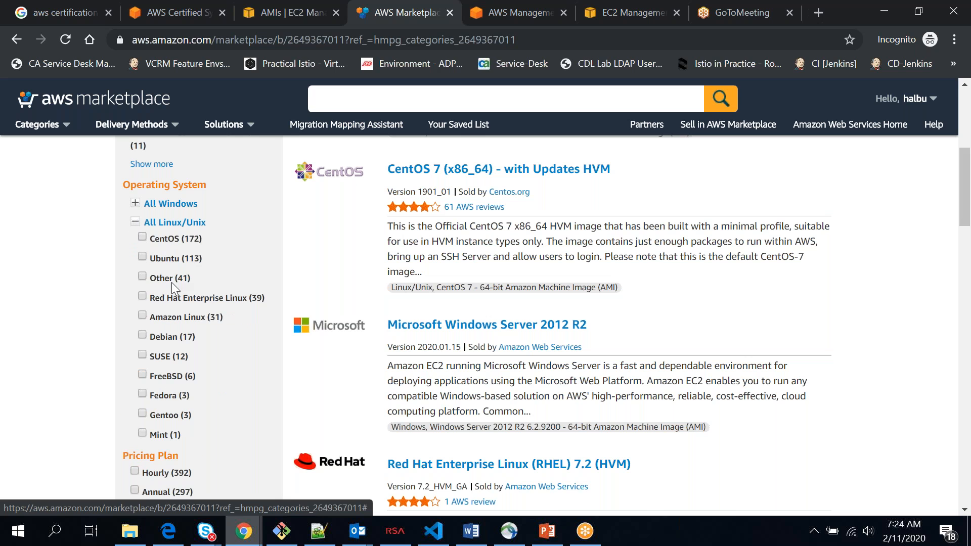
pyautogui.click(143, 238)
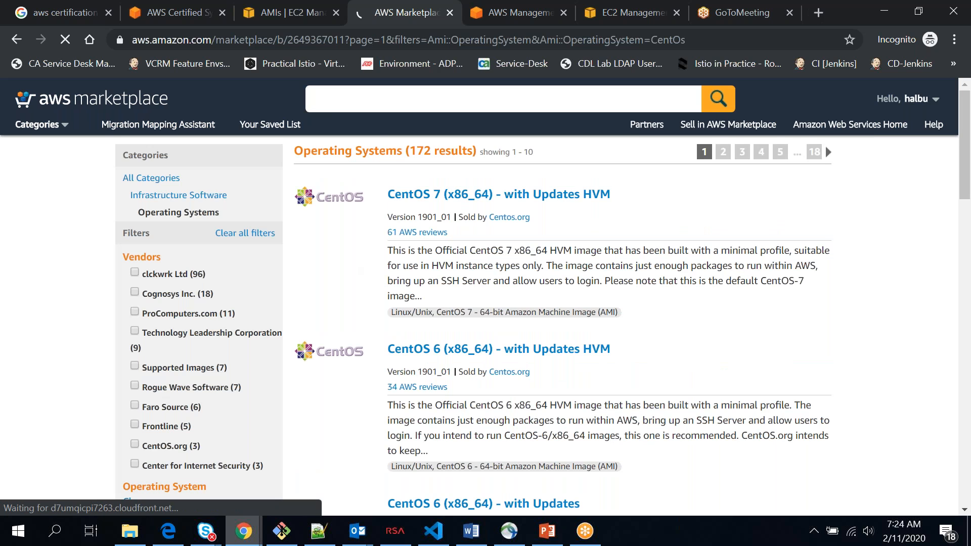
# Add Ubuntu to the CentOS operating system filter in the Marketplace results and look over the listed images.
pyautogui.scroll(-4, 145, 345)
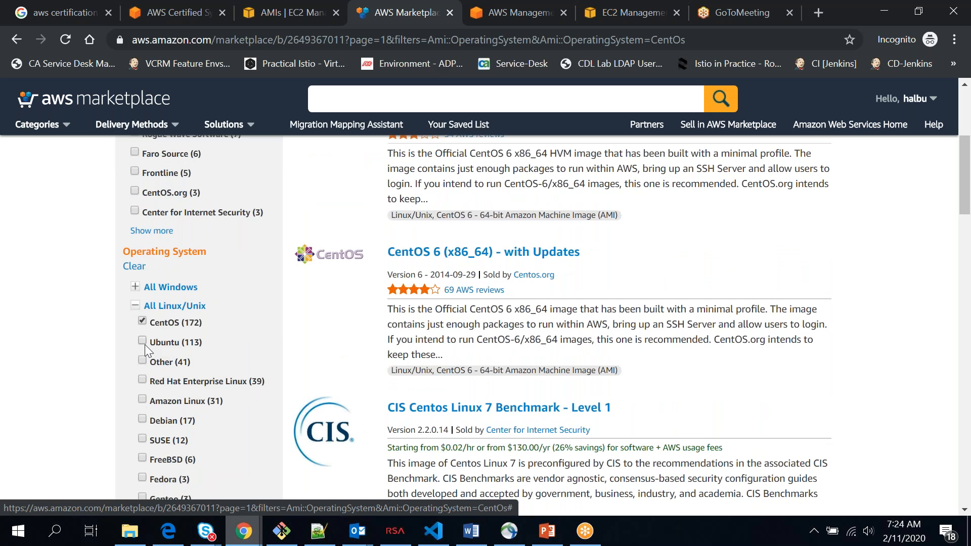
pyautogui.click(141, 341)
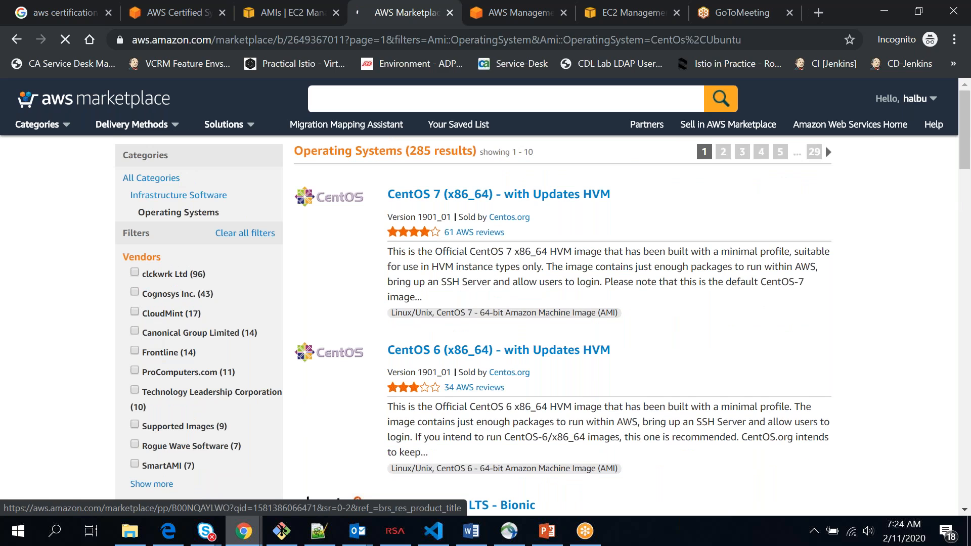
pyautogui.scroll(-6, 606, 324)
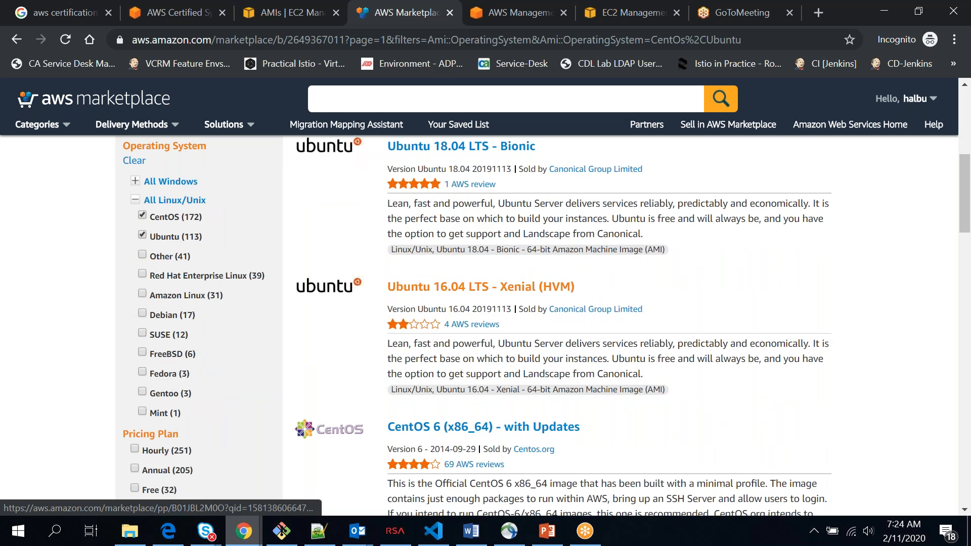
pyautogui.scroll(2, 480, 286)
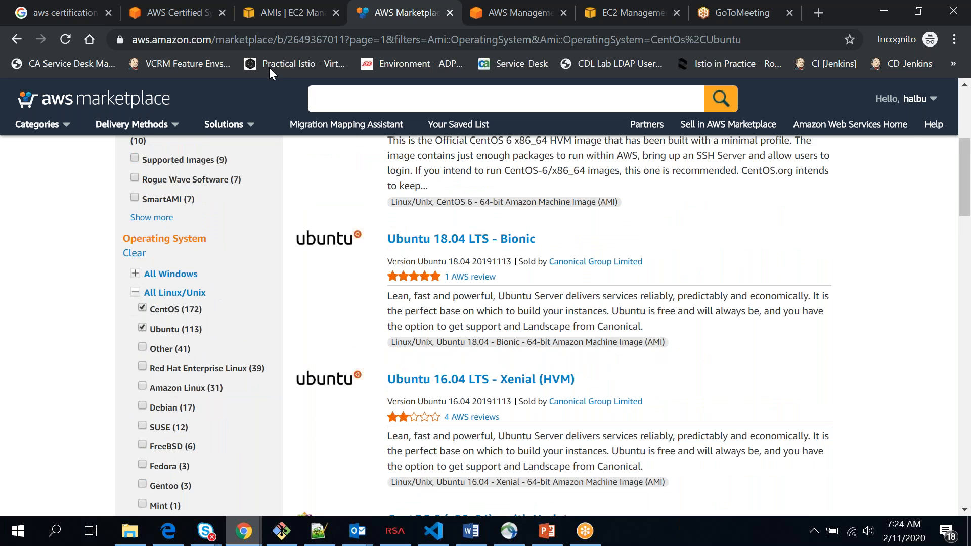
# Return to the EC2 console, open the Instances page from the Instances group and start launching a new instance.
pyautogui.hotkey('ctrl', 'shift', 'Tab')
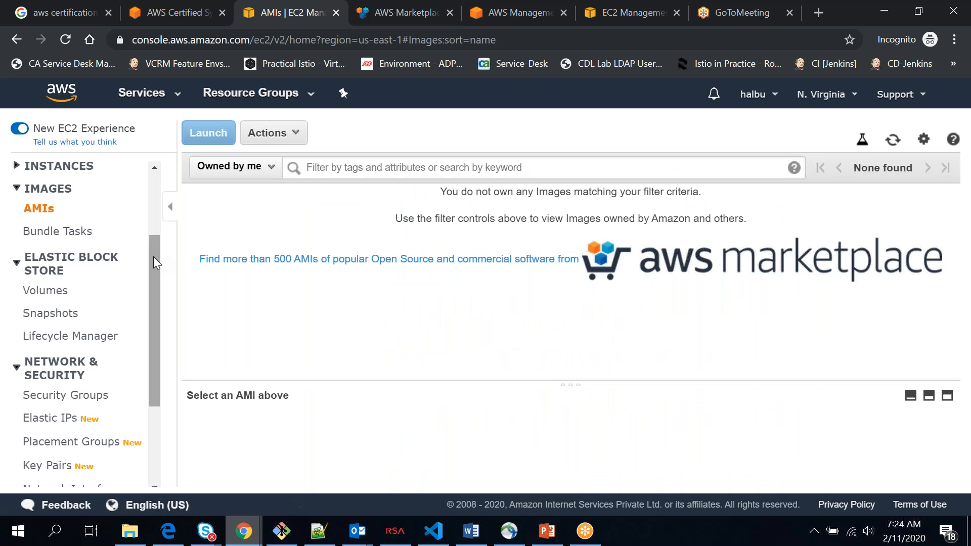
pyautogui.moveTo(152, 265); pyautogui.dragTo(152, 213)
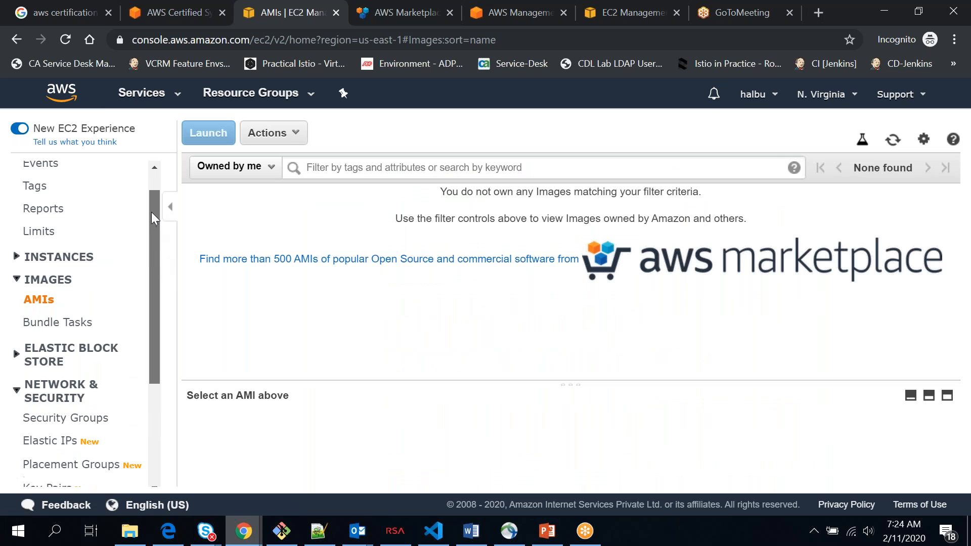
pyautogui.click(59, 258)
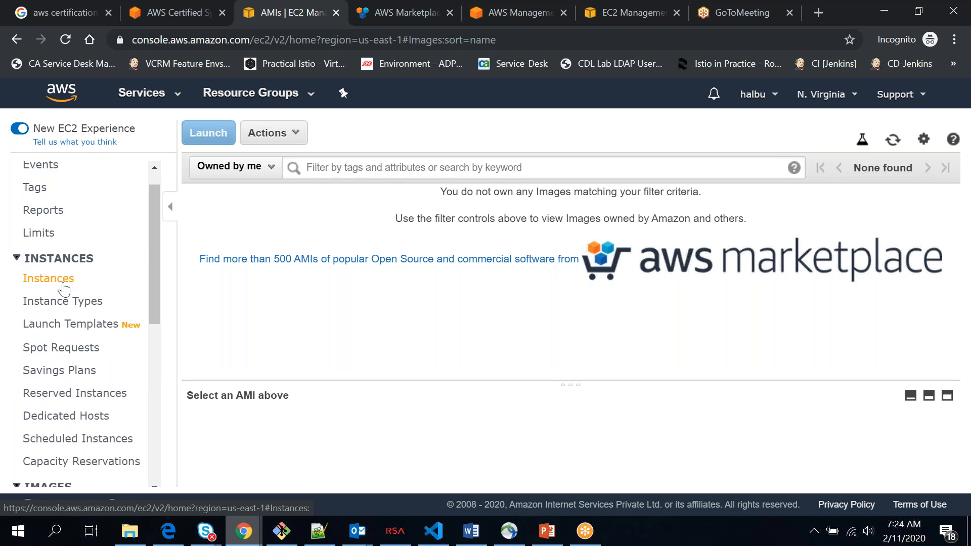
pyautogui.click(50, 279)
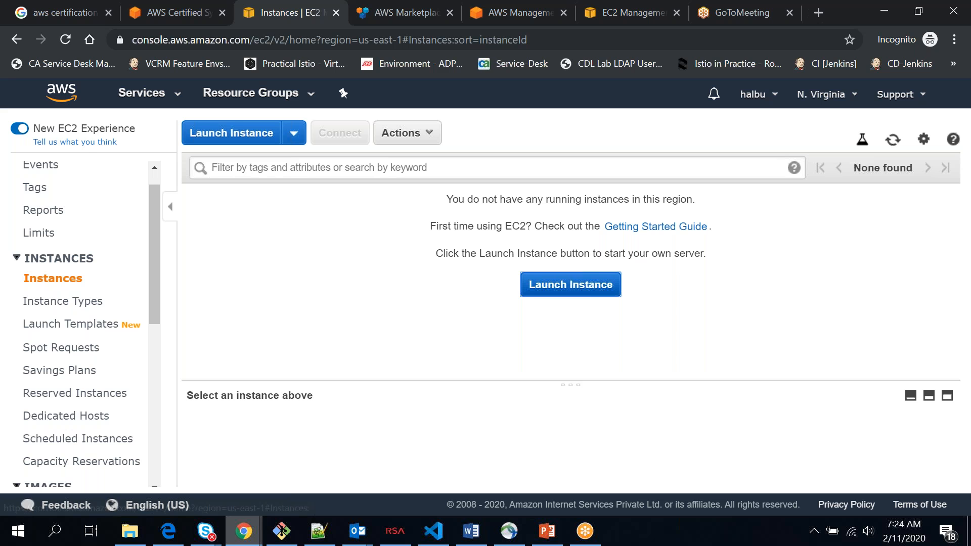
pyautogui.click(570, 285)
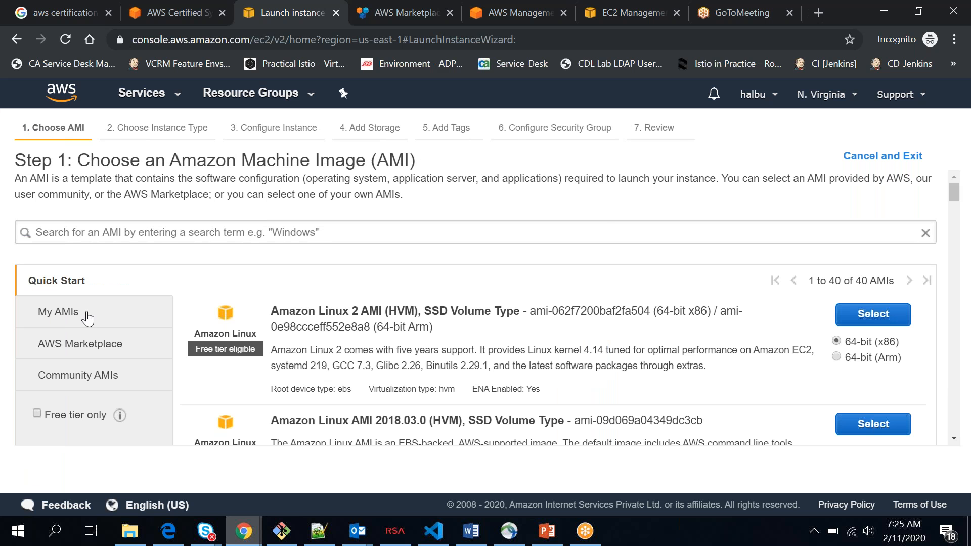
# Search the machine images for ubuntu and show the matches in the Quick Start catalog.
pyautogui.click(88, 317)
pyautogui.click(378, 235)
pyautogui.write('unbuntu')
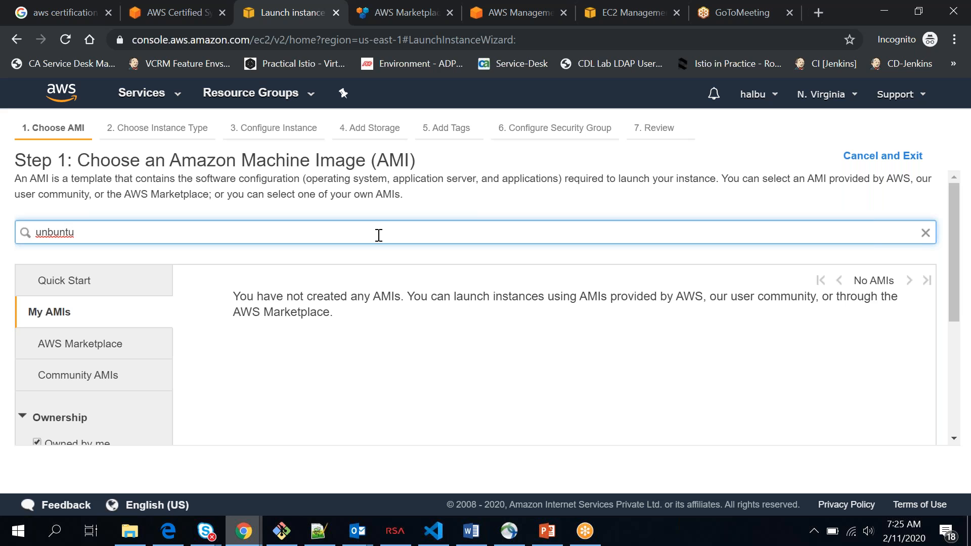
pyautogui.press('Return')
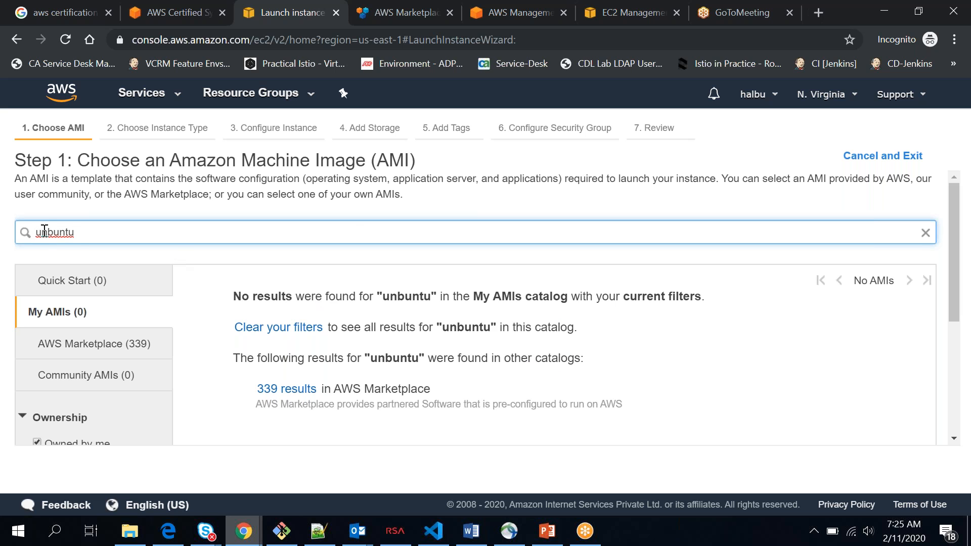
pyautogui.press('BackSpace')
pyautogui.press('Return')
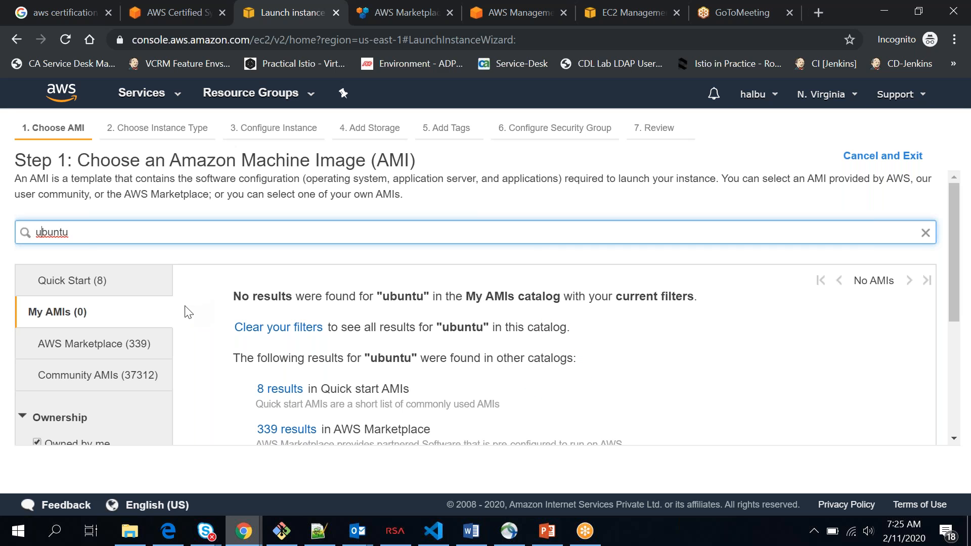
pyautogui.click(100, 281)
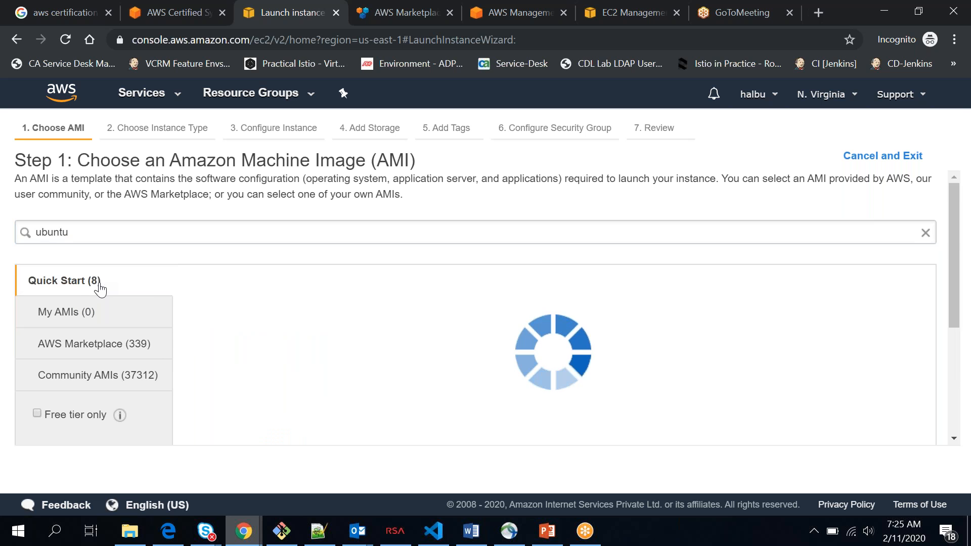
# Examine the versions and free tier eligibility of the Ubuntu Server 18.04 and 16.04 images.
pyautogui.scroll(-1, 476, 333)
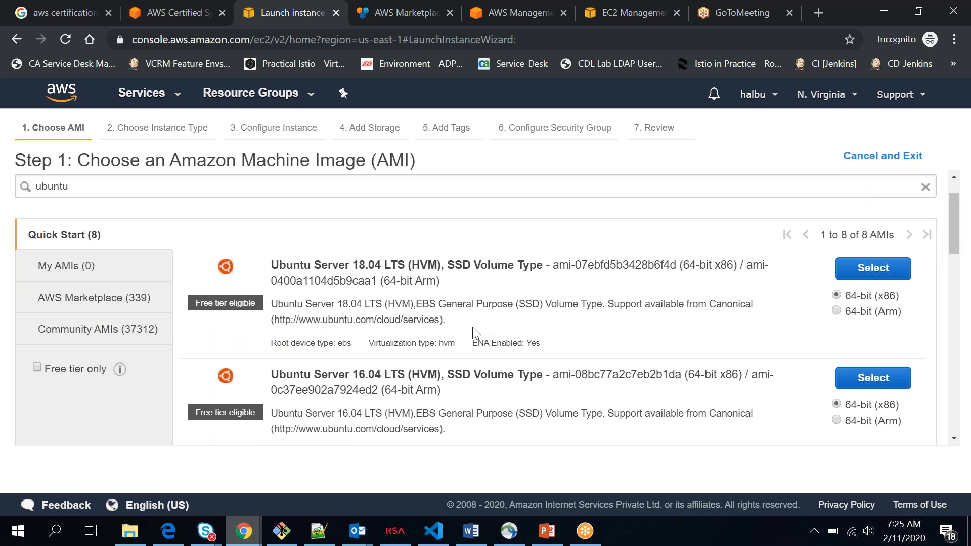
pyautogui.doubleClick(366, 264)
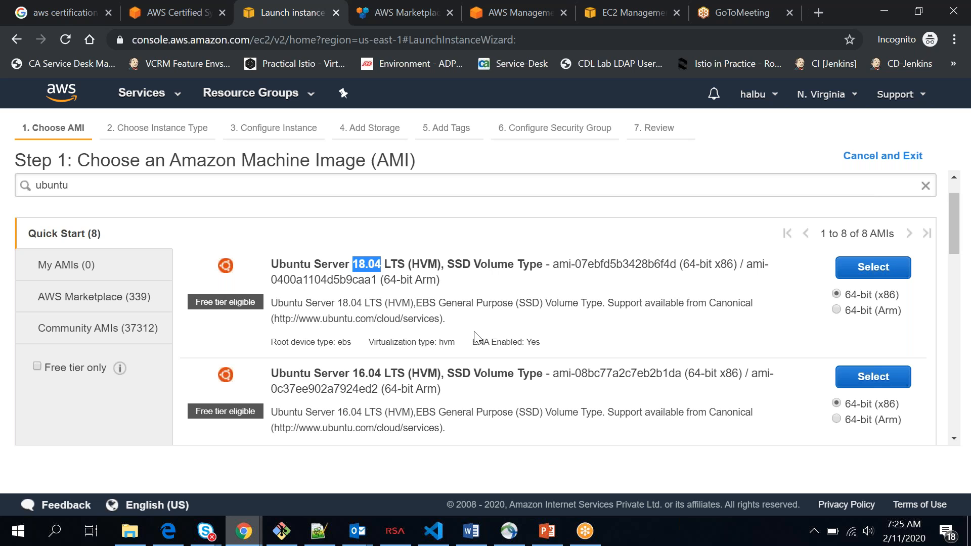
pyautogui.scroll(-1, 476, 336)
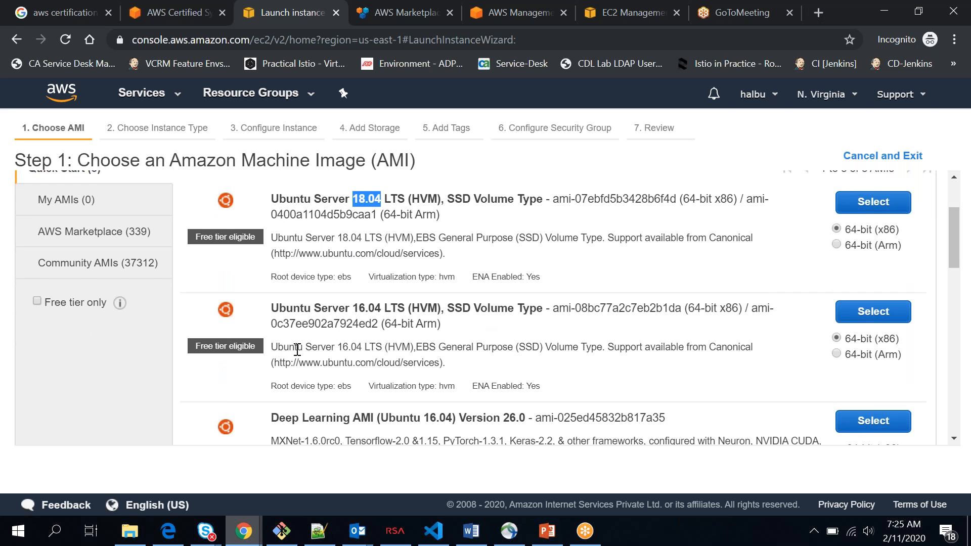
pyautogui.doubleClick(232, 237)
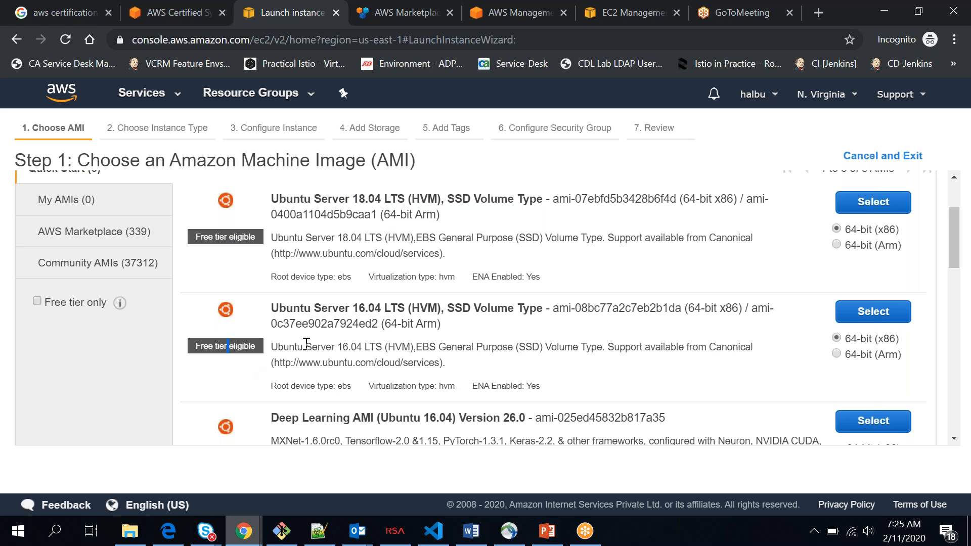
pyautogui.scroll(-1, 306, 344)
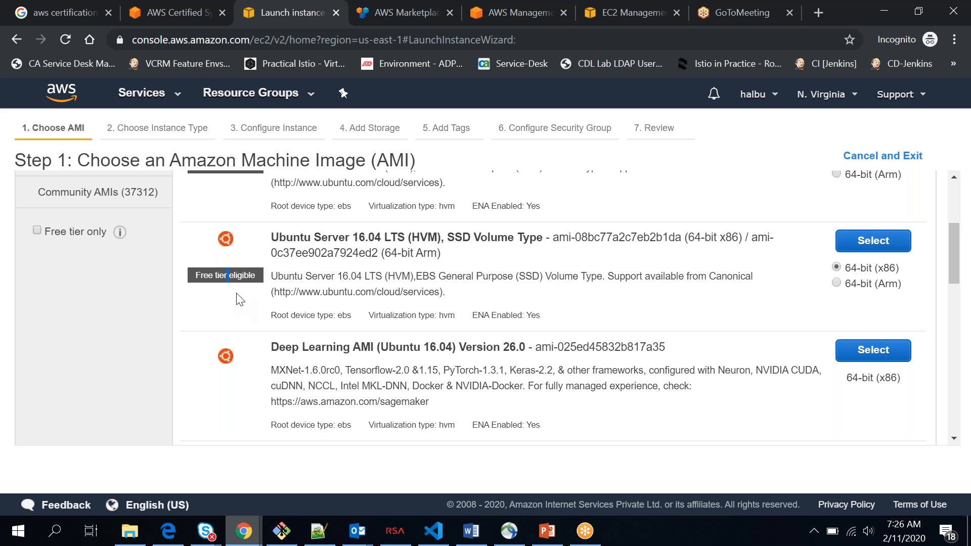
pyautogui.click(216, 275)
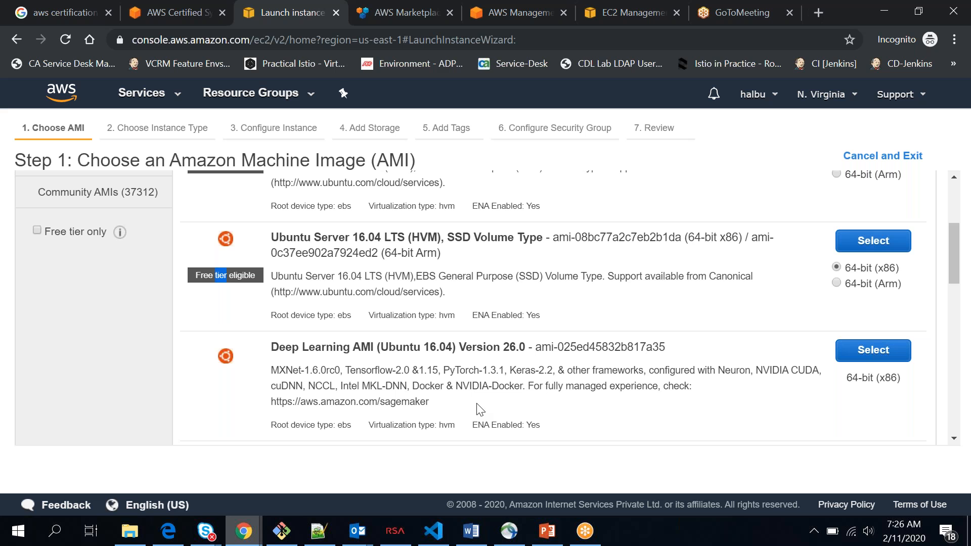
# Select the 64-bit (x86) Ubuntu Server 16.04 LTS (HVM), SSD Volume Type image for the new instance.
pyautogui.scroll(-1, 480, 409)
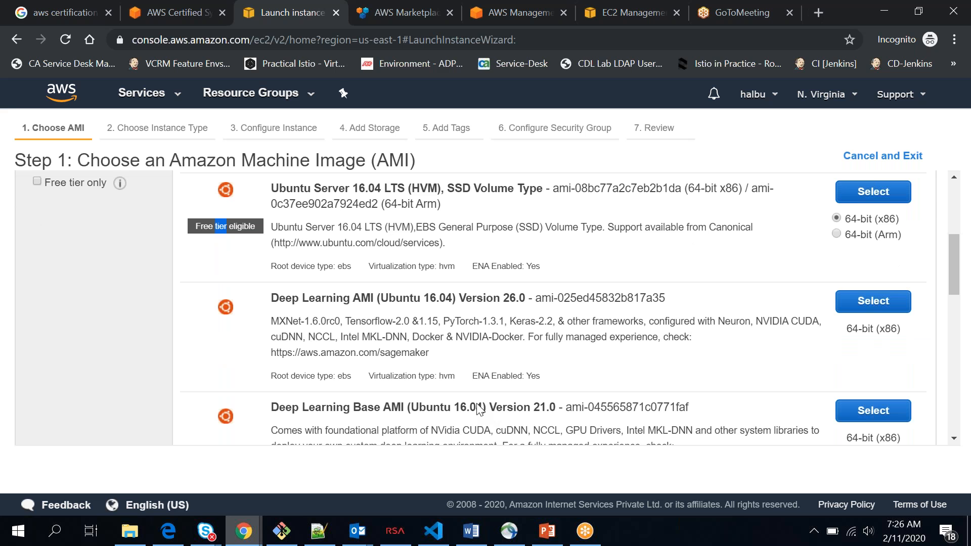
pyautogui.scroll(-1, 479, 409)
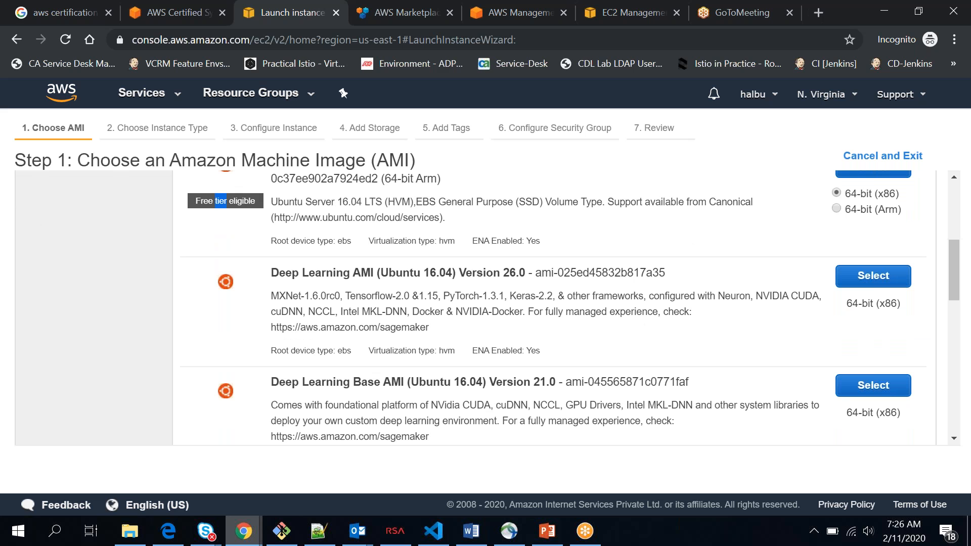
pyautogui.scroll(1, 496, 308)
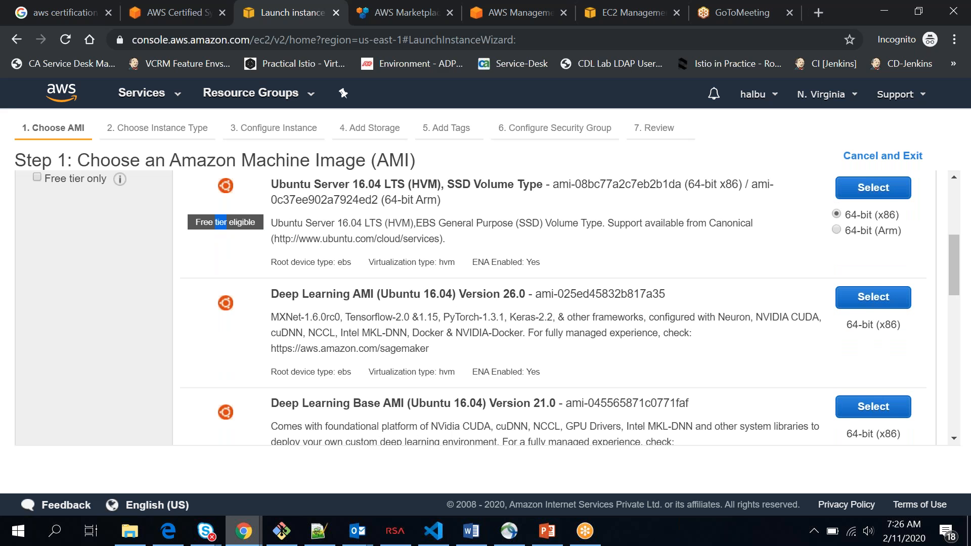
pyautogui.scroll(2, 809, 295)
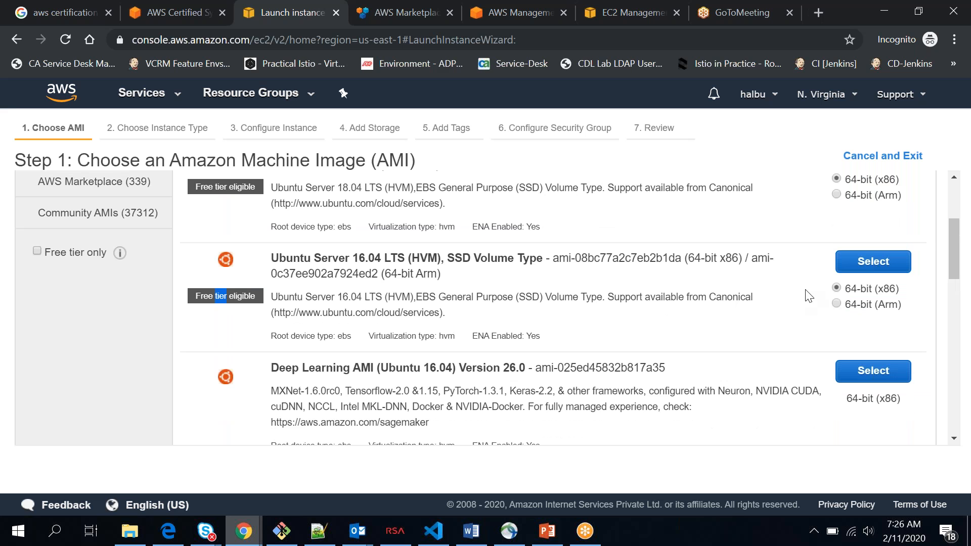
pyautogui.scroll(1, 809, 296)
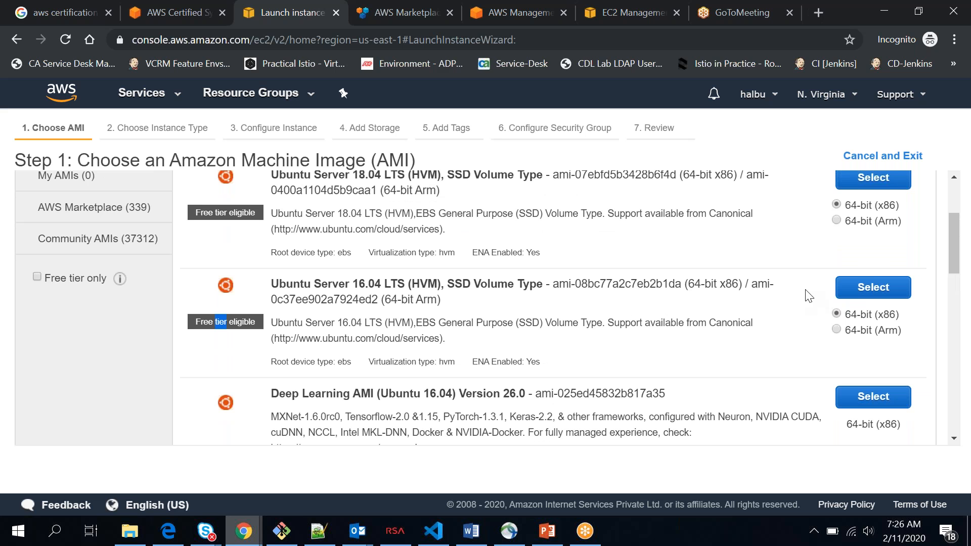
pyautogui.click(868, 290)
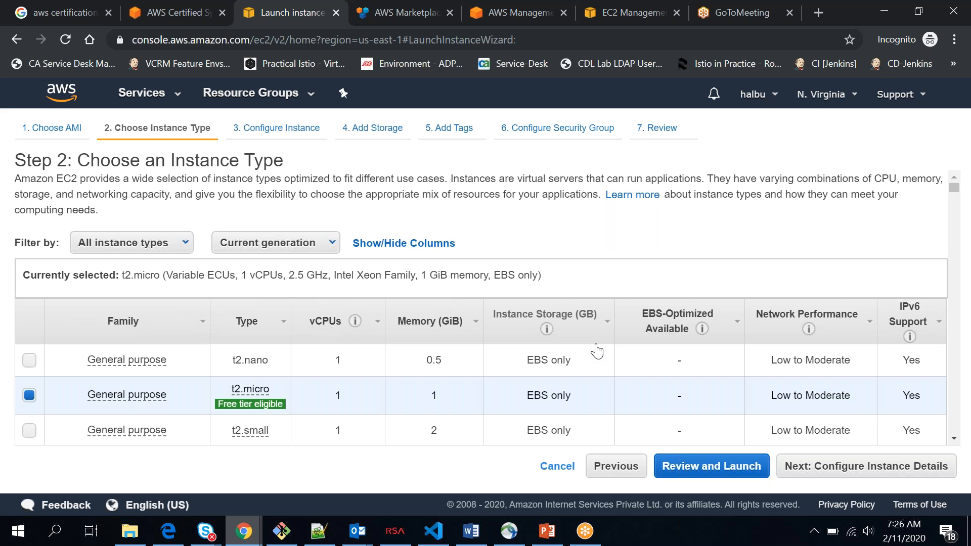
# Examine the preselected t2.micro instance type and its family, vCPU, memory and storage columns.
pyautogui.scroll(-1, 596, 350)
pyautogui.scroll(-1, 596, 350)
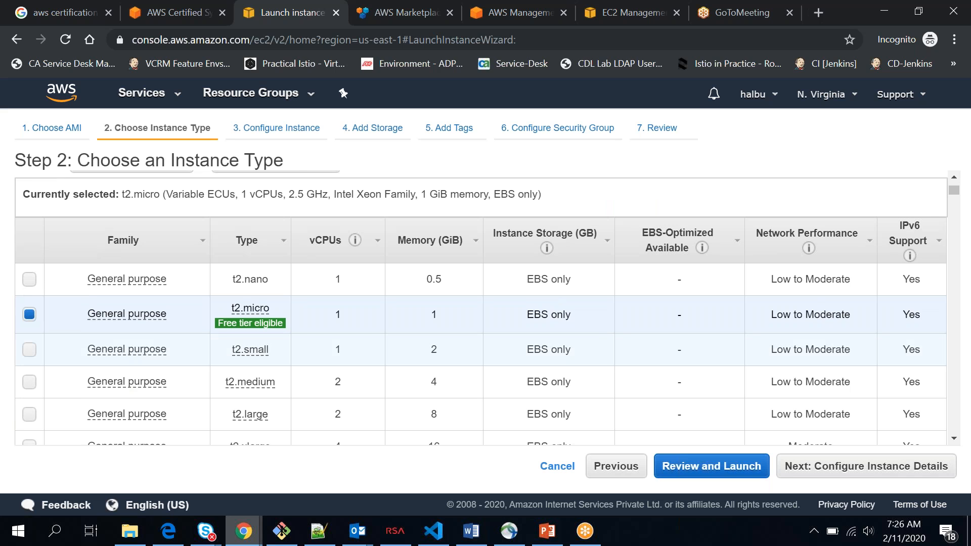
pyautogui.scroll(1, 279, 283)
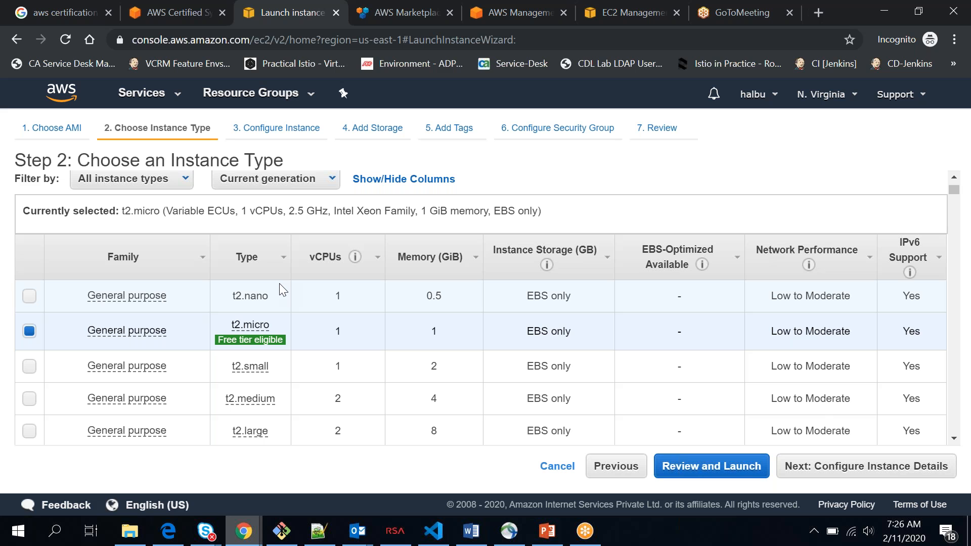
pyautogui.scroll(2, 279, 284)
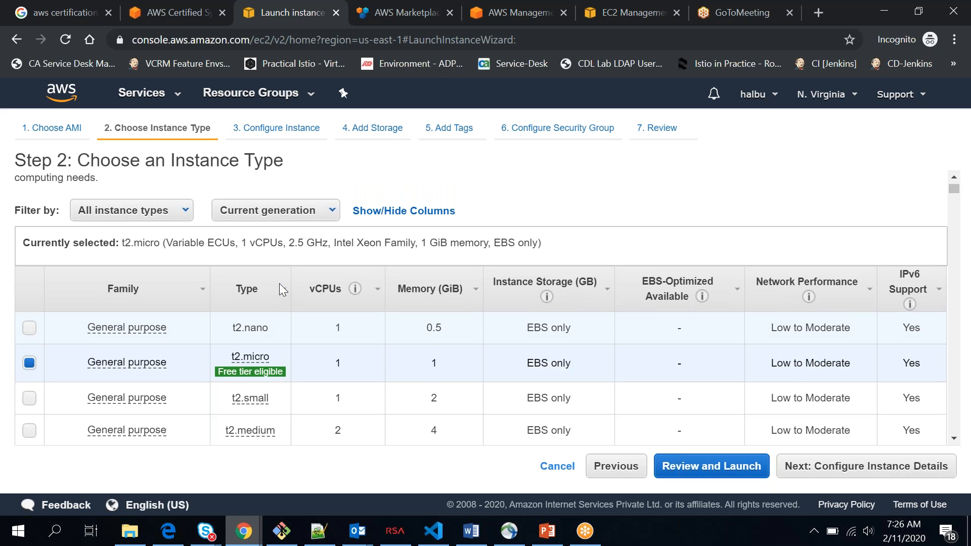
pyautogui.scroll(-2, 279, 283)
pyautogui.moveTo(268, 340)
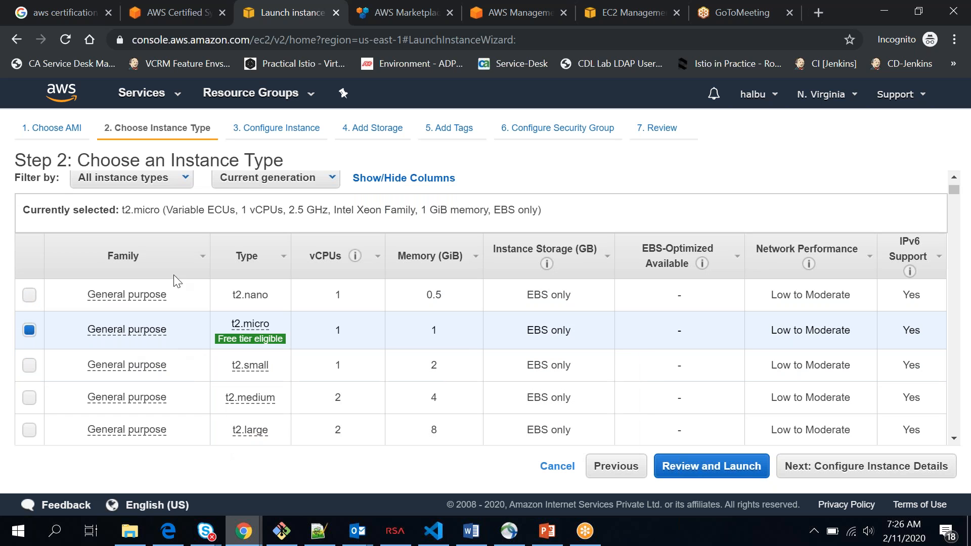
pyautogui.moveTo(175, 332)
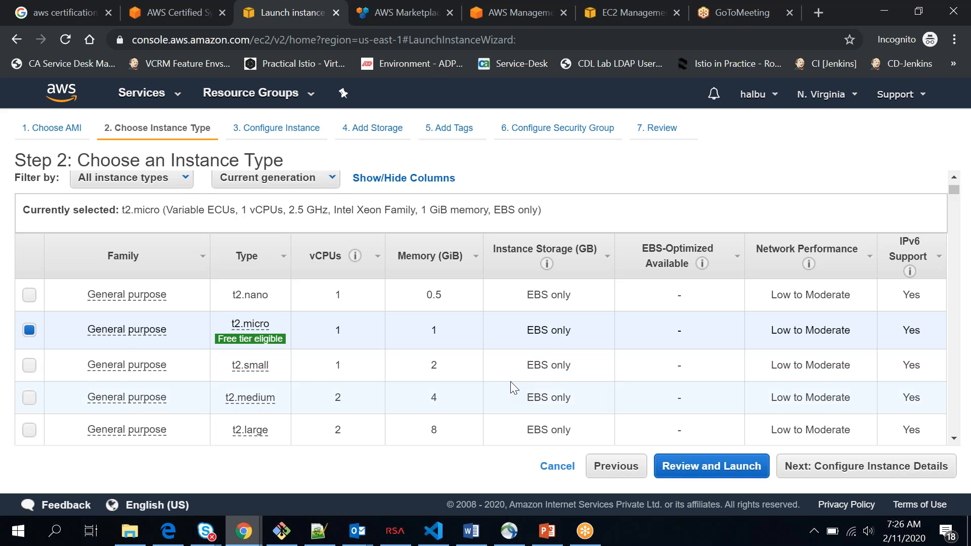
# Browse the larger t2, t3a, t3 and m5ad instance types and compare their vCPUs, memory and network performance.
pyautogui.scroll(-2, 511, 381)
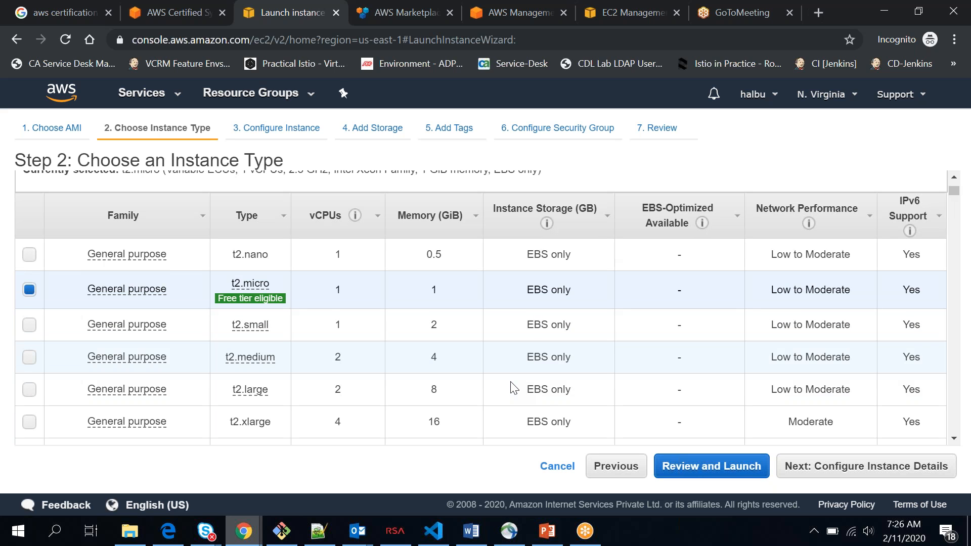
pyautogui.scroll(-2, 514, 388)
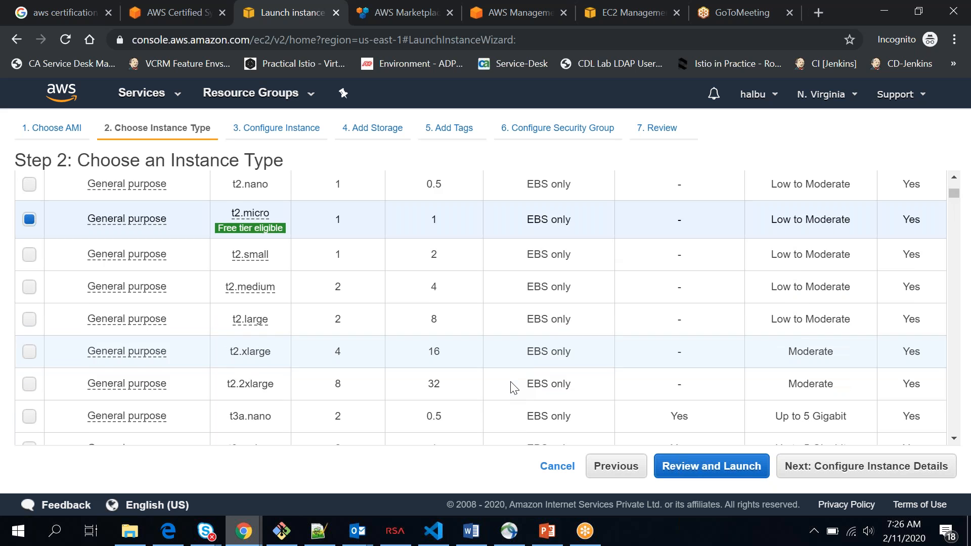
pyautogui.scroll(-6, 514, 388)
pyautogui.scroll(-5, 514, 388)
pyautogui.scroll(3, 514, 388)
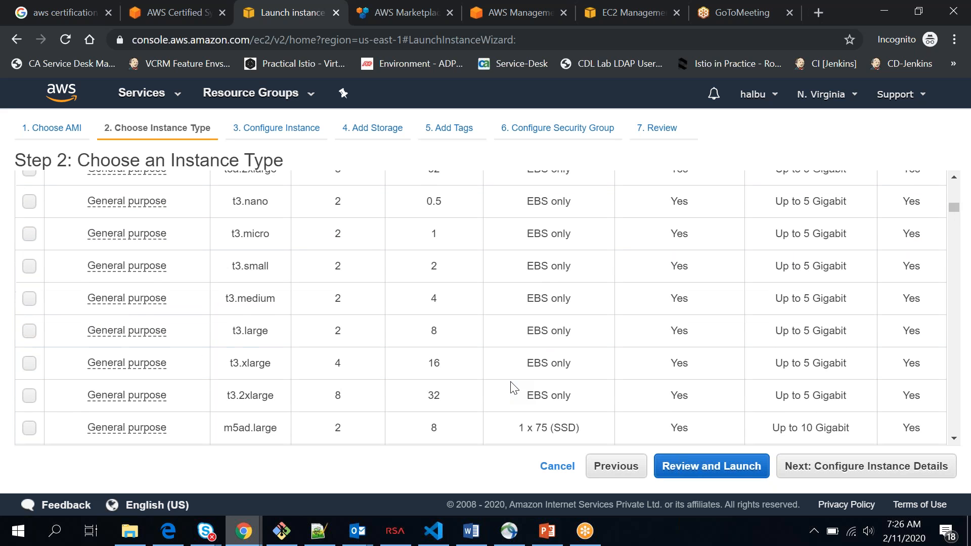
pyautogui.scroll(3, 514, 387)
pyautogui.scroll(2, 514, 388)
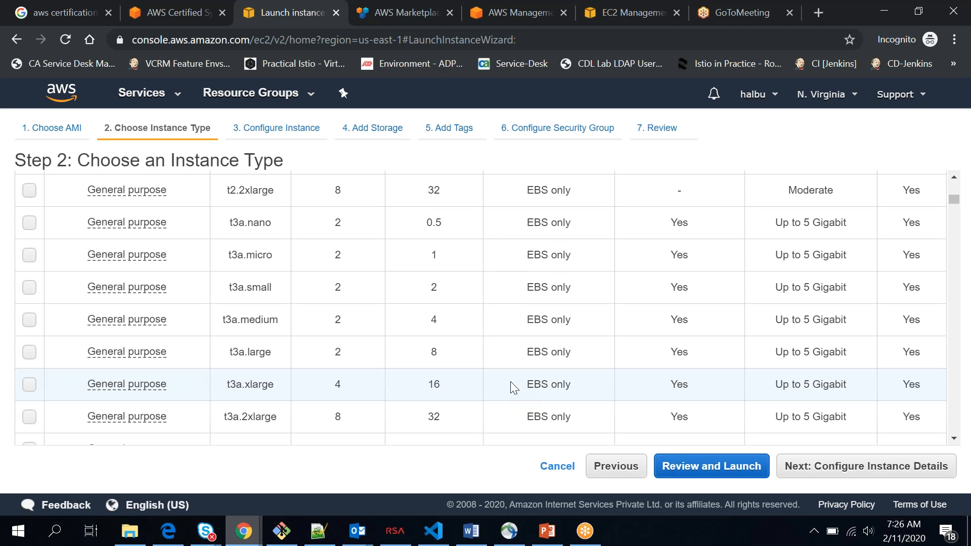
pyautogui.scroll(3, 514, 387)
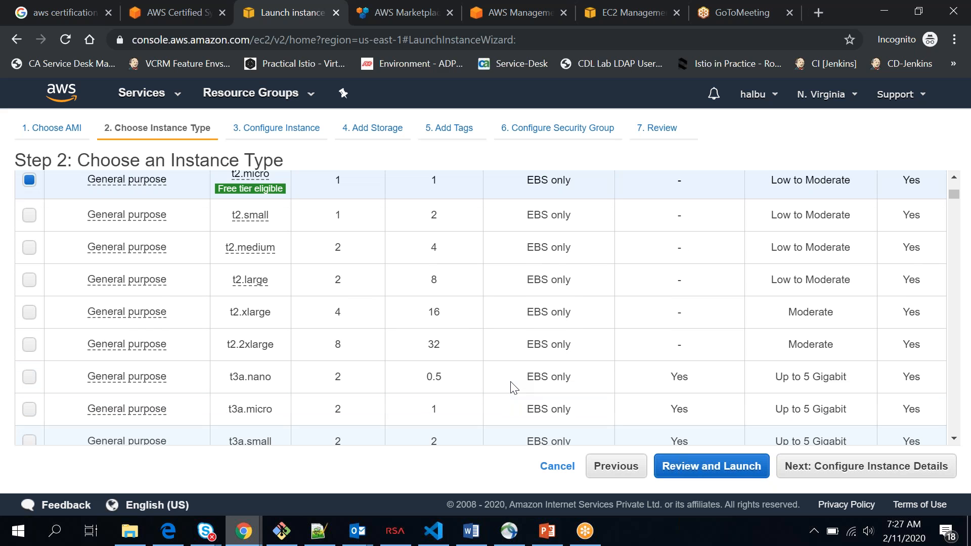
# Read the free tier eligibility note for the t2.micro instance type.
pyautogui.scroll(1, 513, 387)
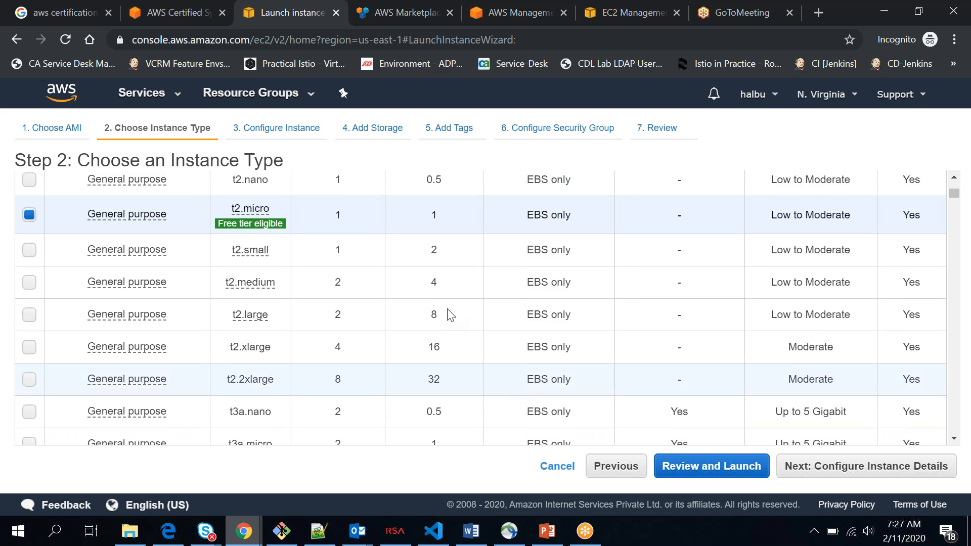
pyautogui.moveTo(274, 277)
pyautogui.moveTo(236, 226)
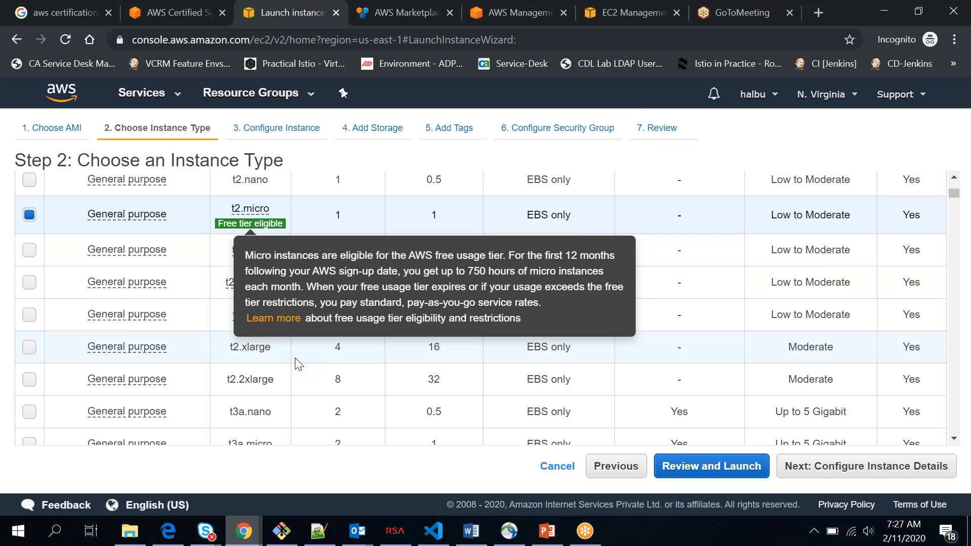
pyautogui.scroll(2, 298, 363)
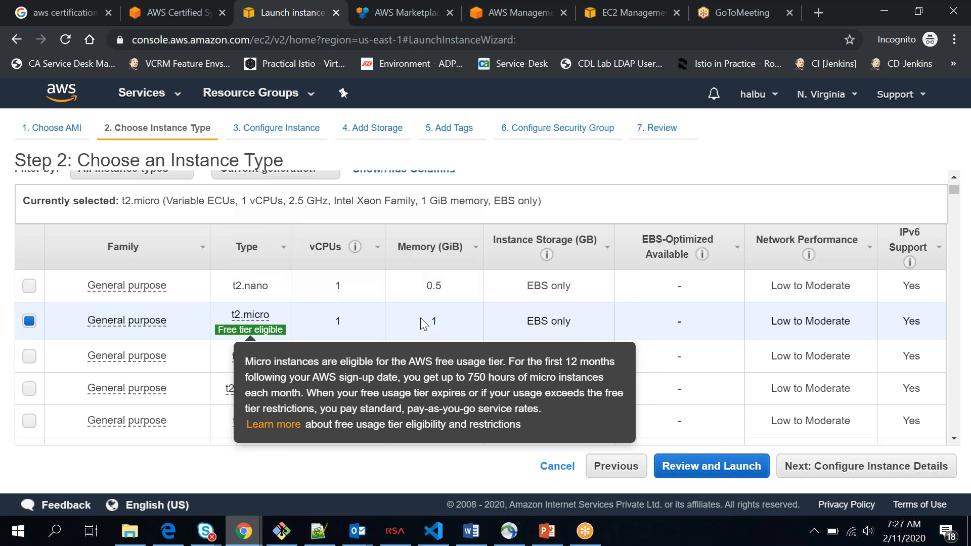
pyautogui.scroll(-1, 423, 321)
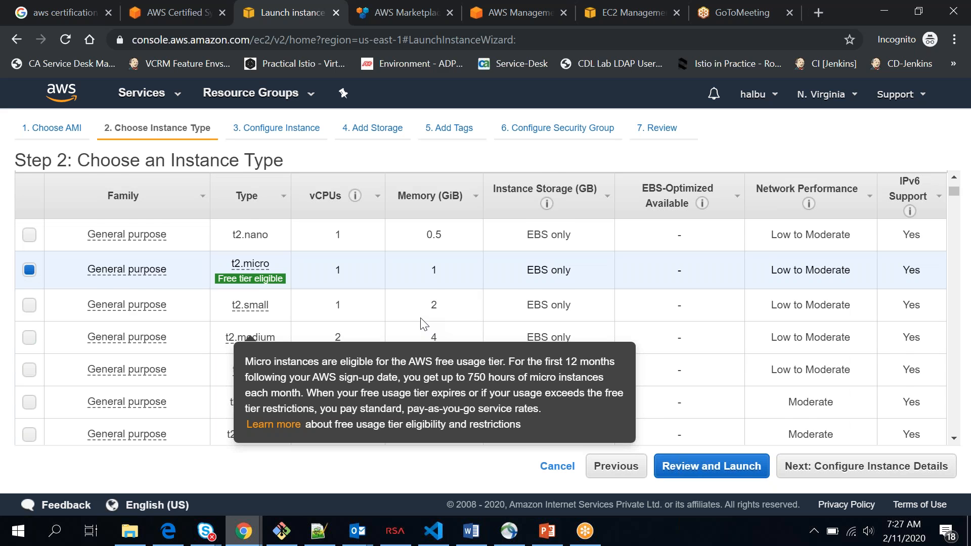
# Browse the general purpose, compute optimized, GPU, machine learning and memory optimized instance types and compare their vCPUs, memory, storage and network performance.
pyautogui.scroll(-2, 354, 333)
pyautogui.scroll(-5, 282, 342)
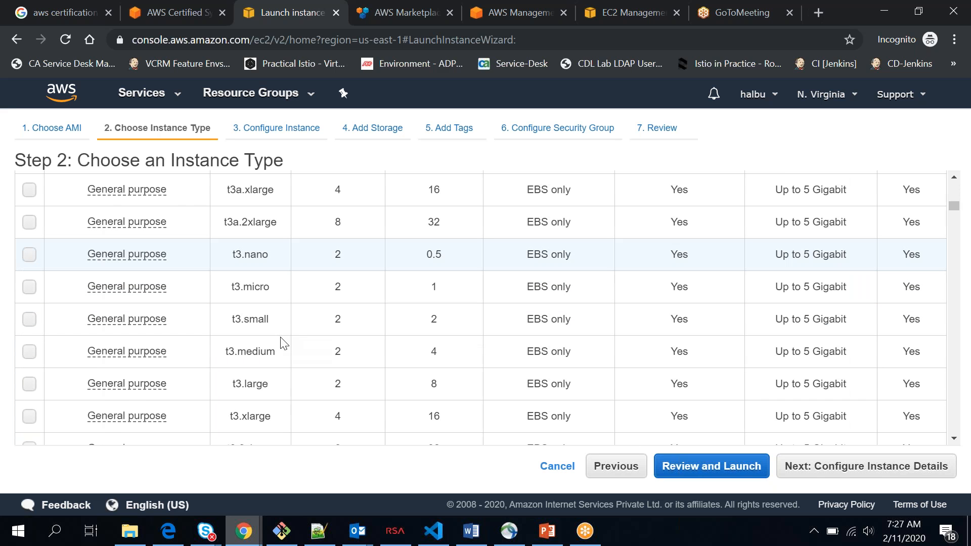
pyautogui.scroll(-4, 281, 343)
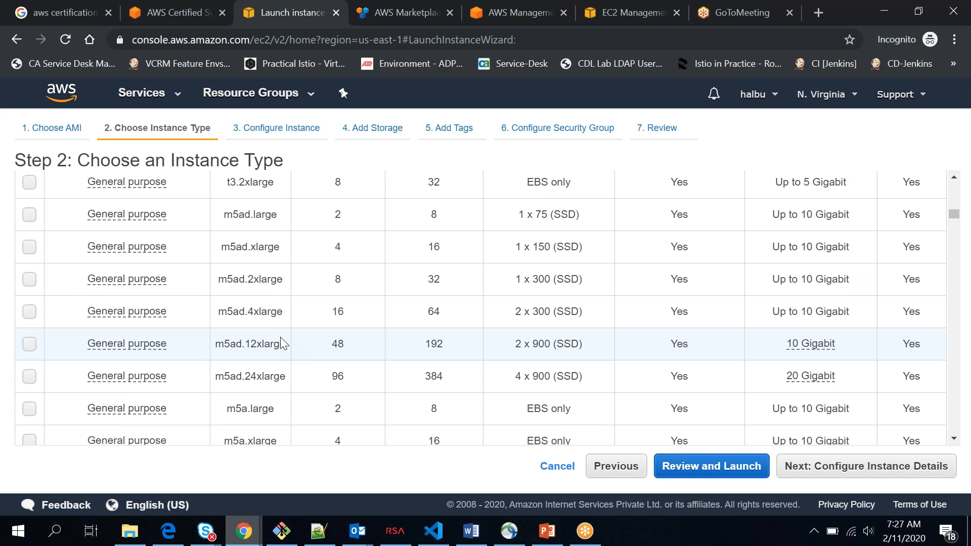
pyautogui.scroll(-1, 284, 187)
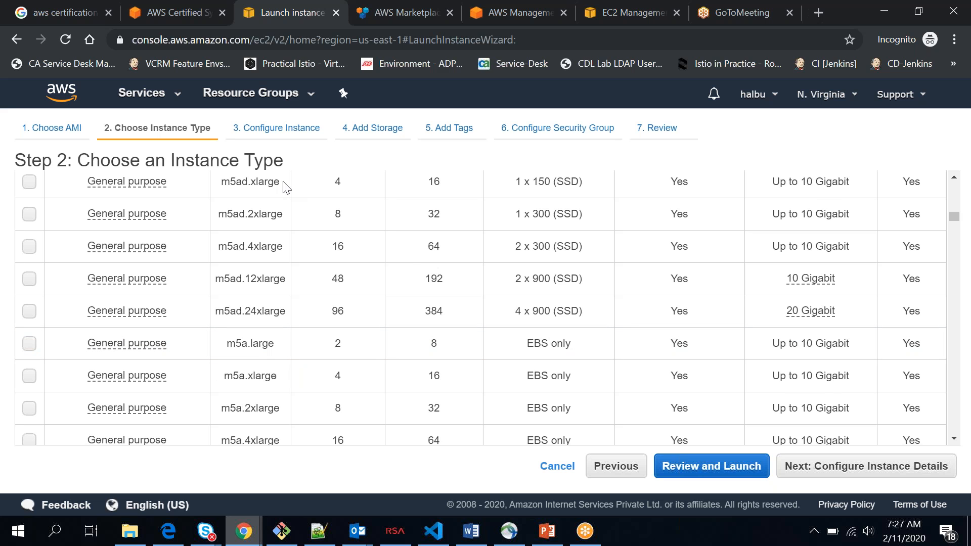
pyautogui.scroll(-10, 284, 187)
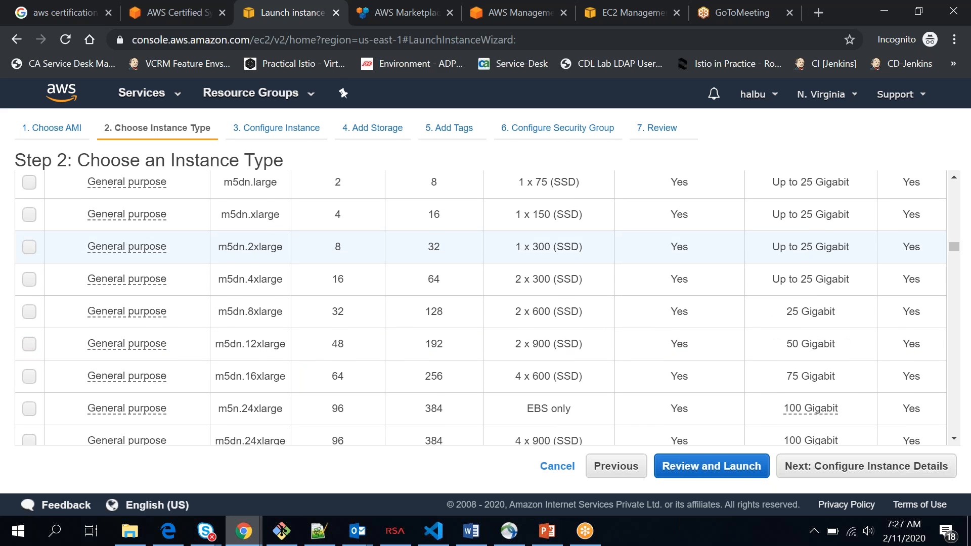
pyautogui.scroll(-4, 480, 309)
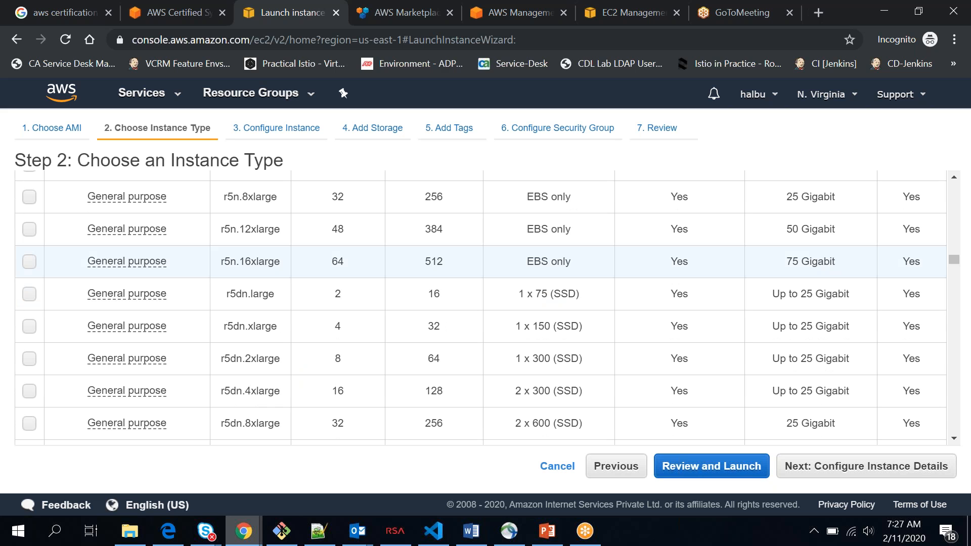
pyautogui.scroll(-4, 480, 309)
pyautogui.scroll(-5, 480, 309)
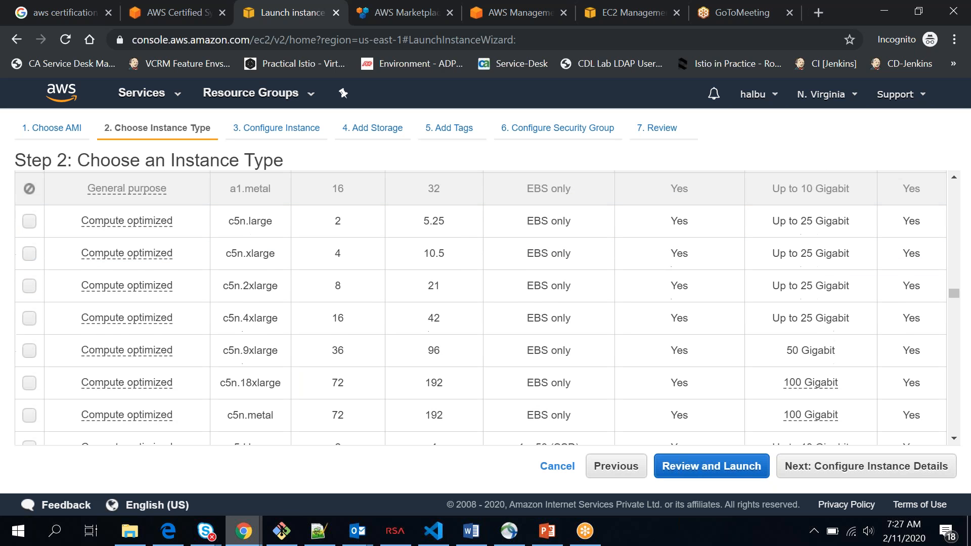
pyautogui.scroll(-4, 480, 309)
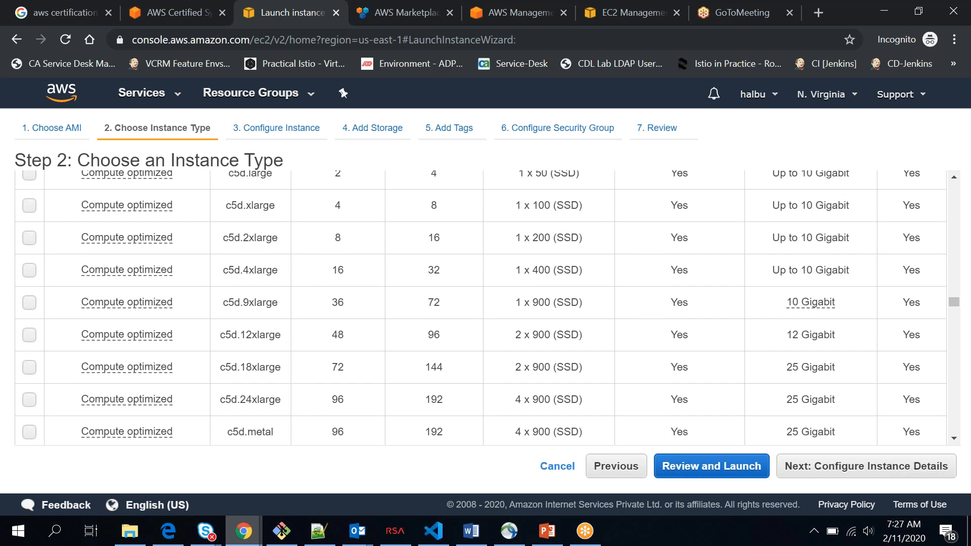
pyautogui.scroll(-1, 126, 349)
pyautogui.scroll(-10, 126, 328)
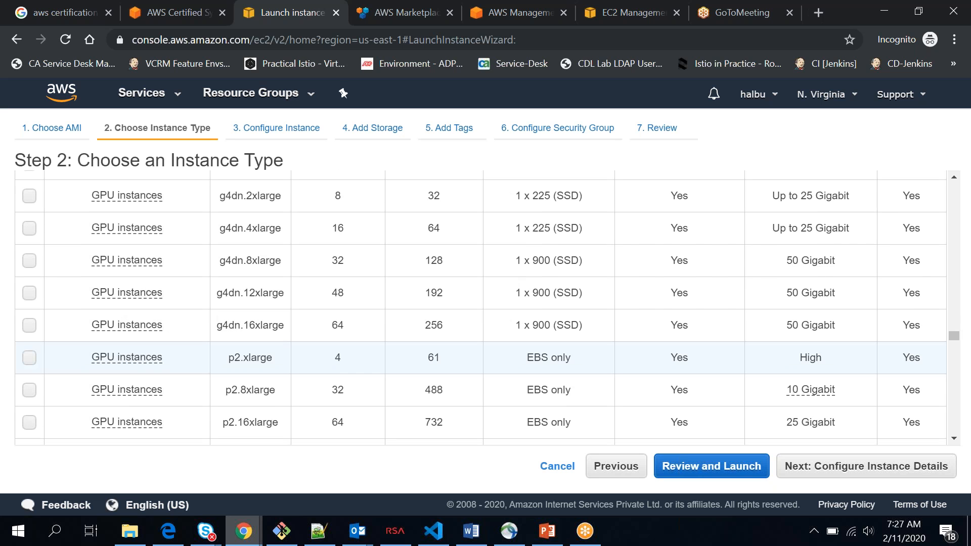
pyautogui.scroll(-5, 480, 308)
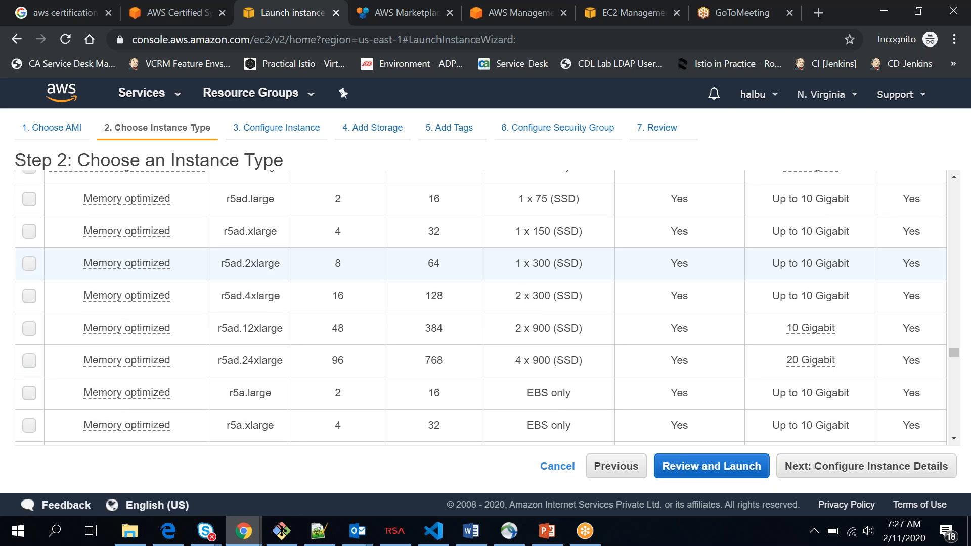
pyautogui.scroll(1, 481, 308)
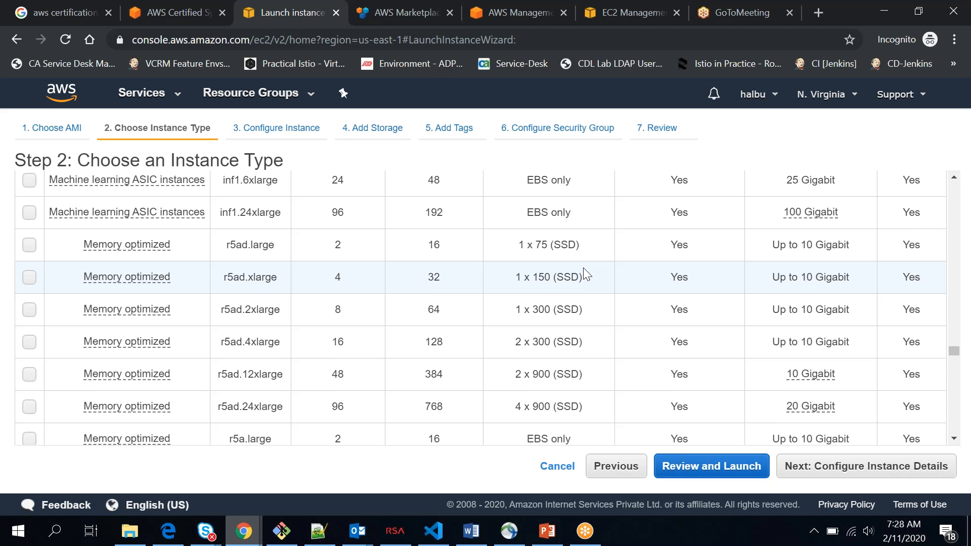
pyautogui.scroll(-1, 584, 273)
pyautogui.scroll(-1, 586, 273)
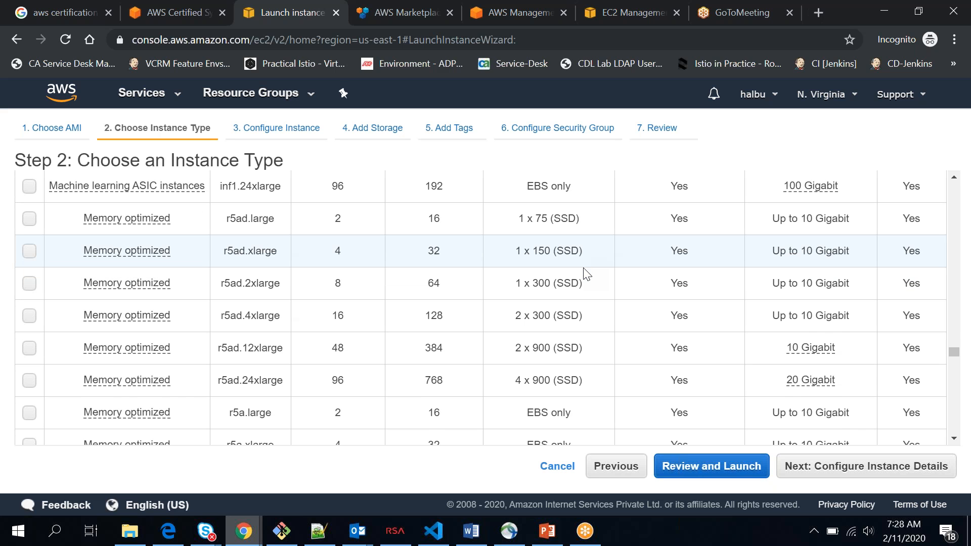
# Keep the free tier eligible t2.micro instance type and continue to configuring the instance details.
pyautogui.scroll(10, 585, 274)
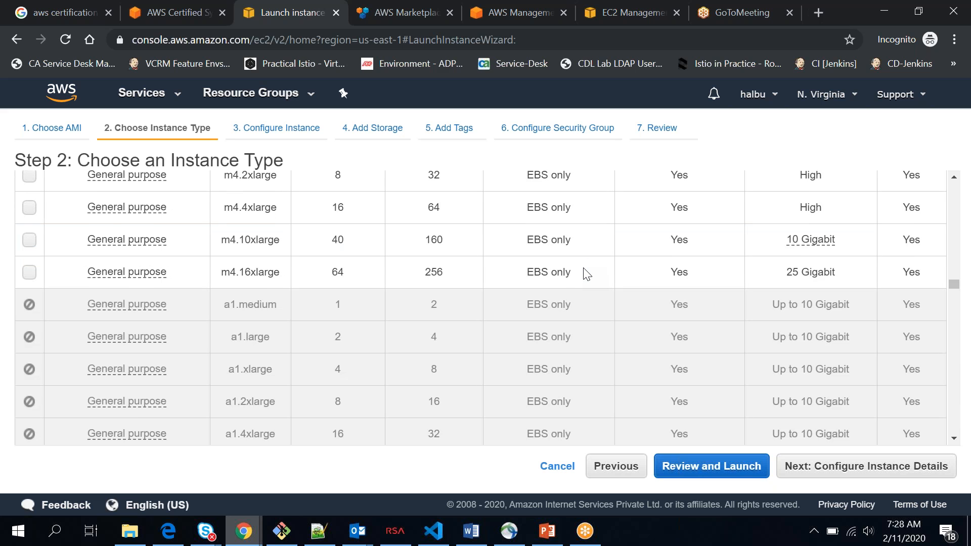
pyautogui.scroll(4, 586, 274)
pyautogui.scroll(5, 585, 273)
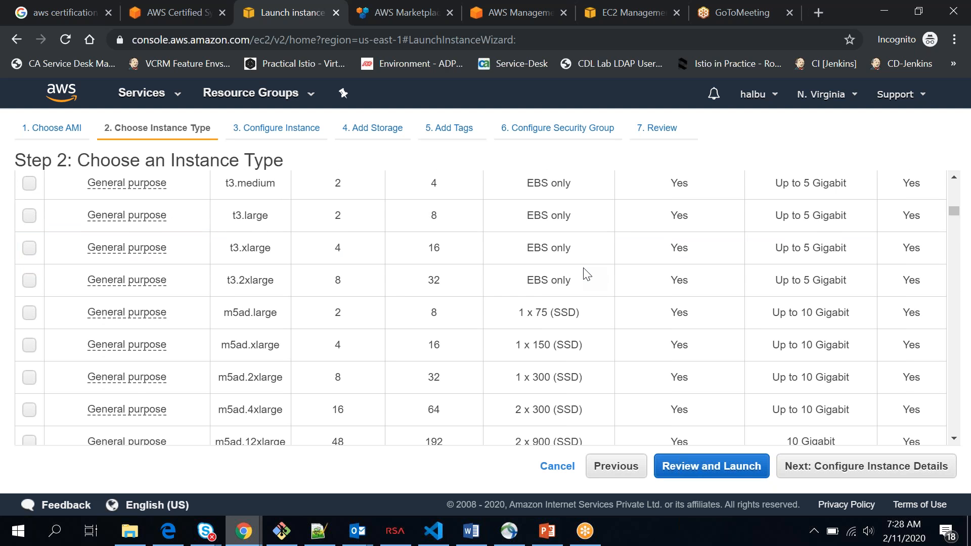
pyautogui.scroll(6, 585, 273)
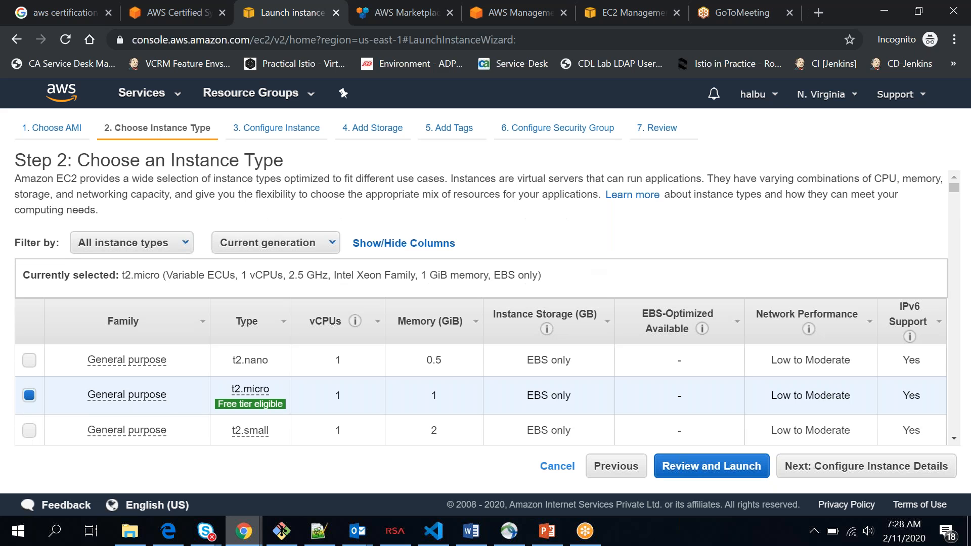
pyautogui.moveTo(287, 405)
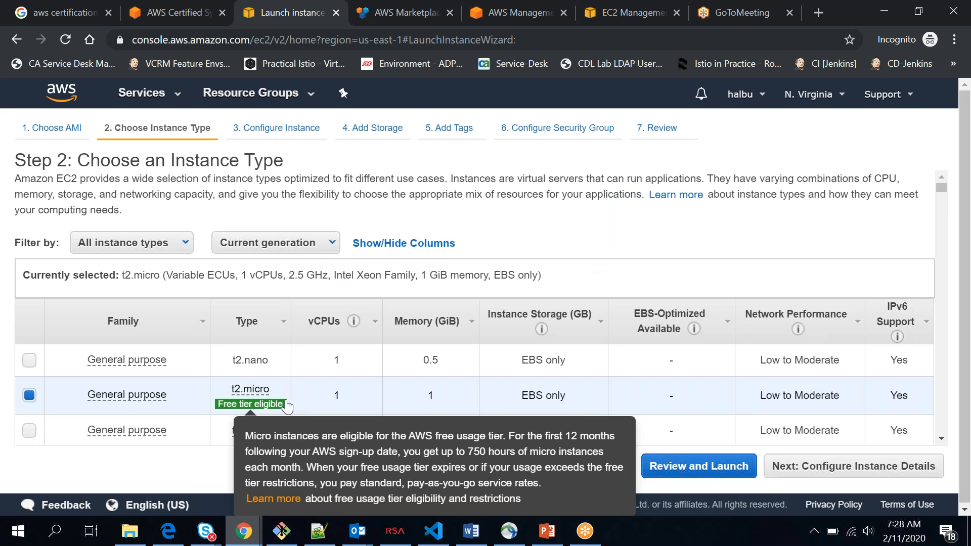
pyautogui.click(890, 472)
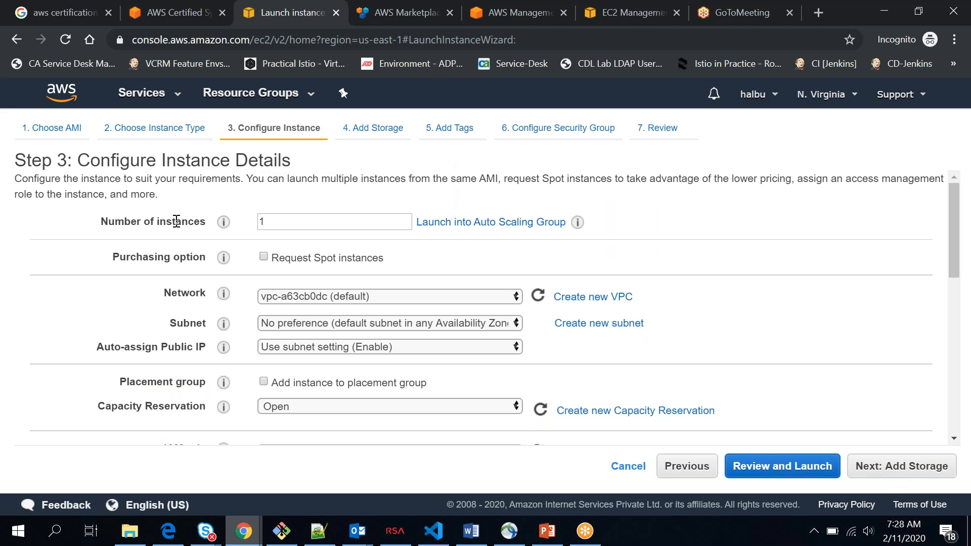
# Examine the number of instances, purchasing option, network, subnet, public IP and placement settings for the instance.
pyautogui.doubleClick(292, 221)
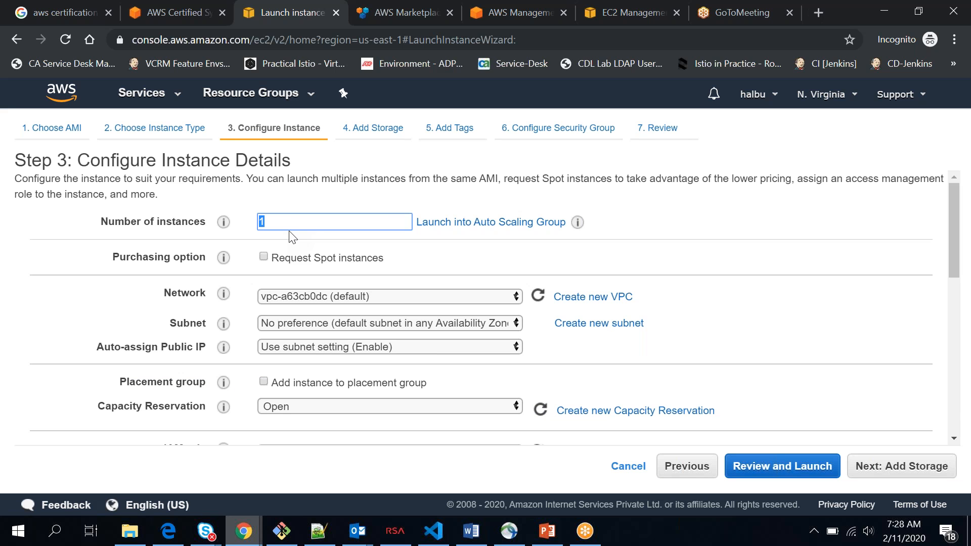
pyautogui.scroll(-1, 292, 236)
pyautogui.scroll(-1, 292, 237)
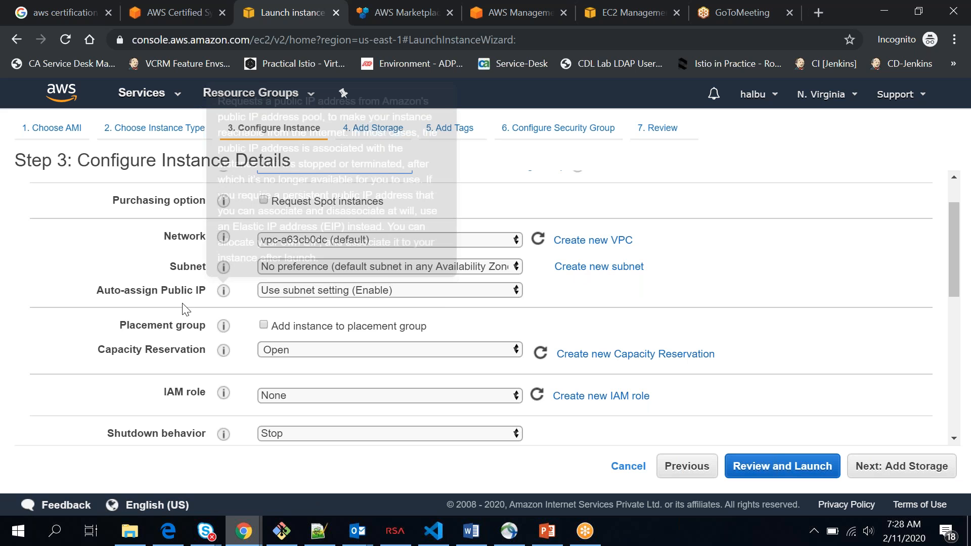
pyautogui.scroll(-1, 183, 308)
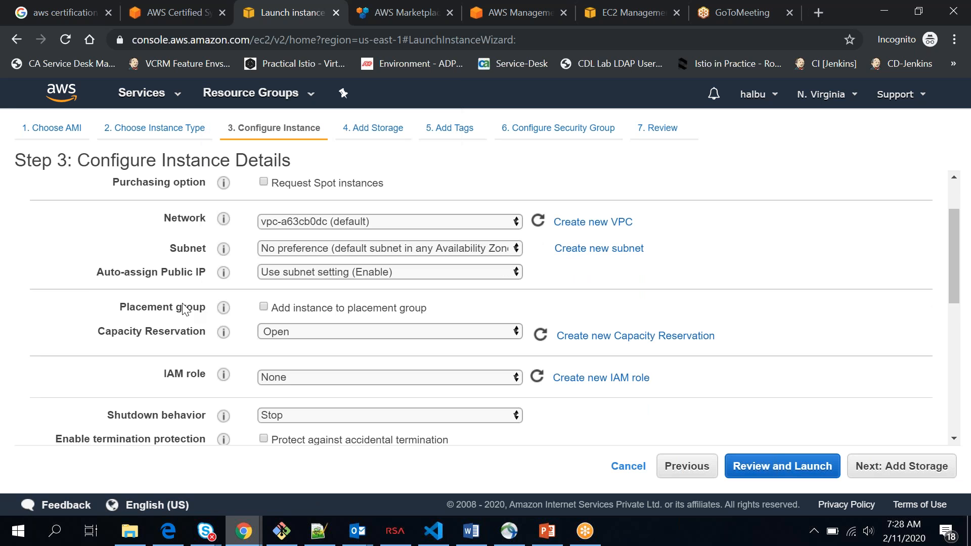
pyautogui.scroll(-2, 183, 308)
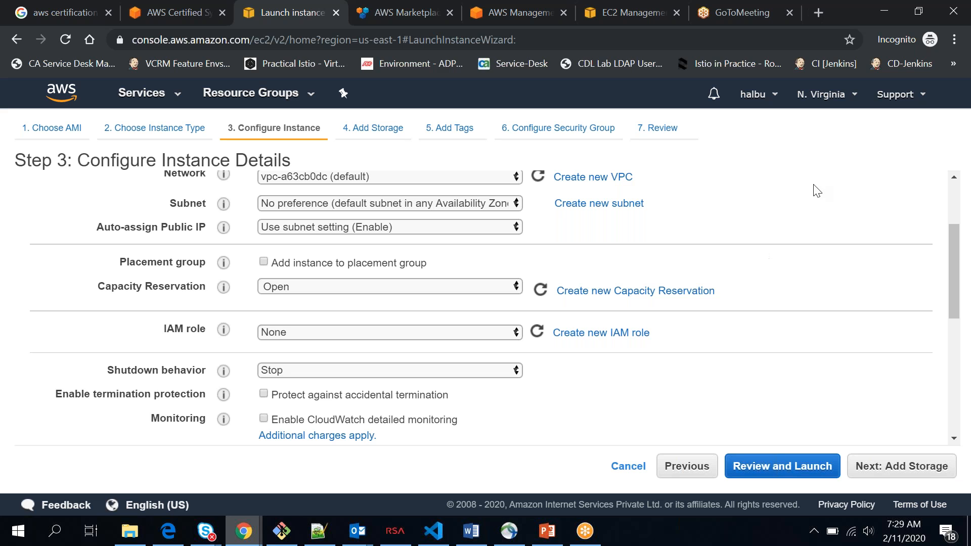
# Look through the list of AWS regions available for hosting the instance.
pyautogui.click(853, 96)
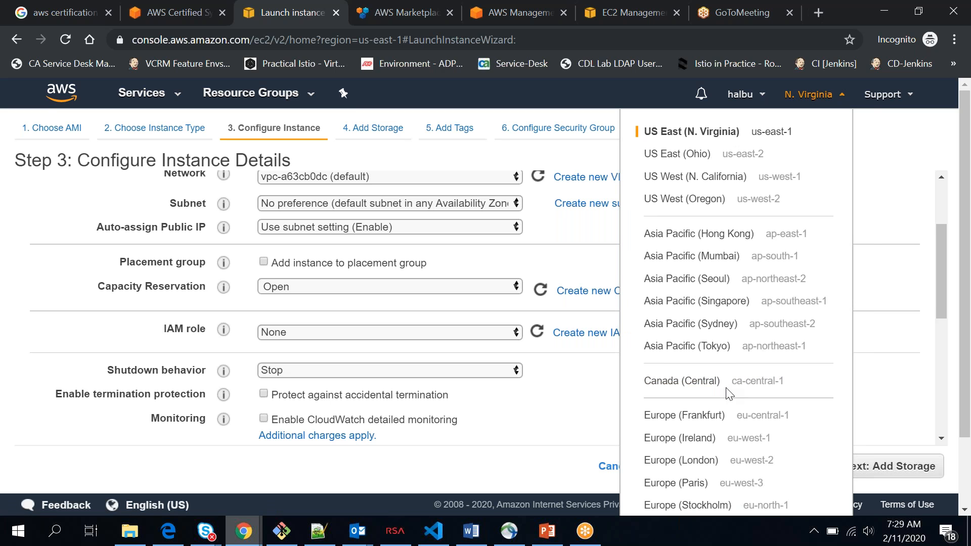
pyautogui.scroll(-1, 726, 394)
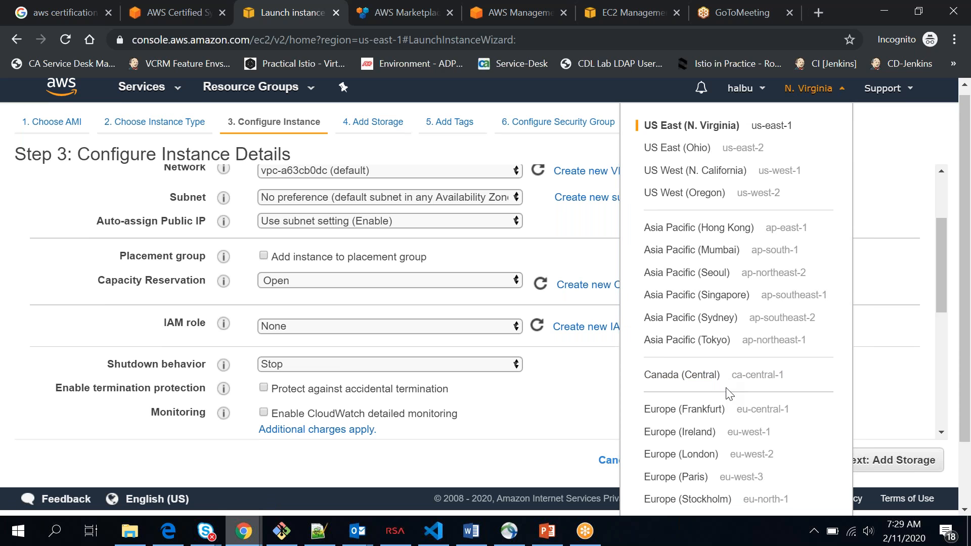
pyautogui.scroll(-3, 727, 393)
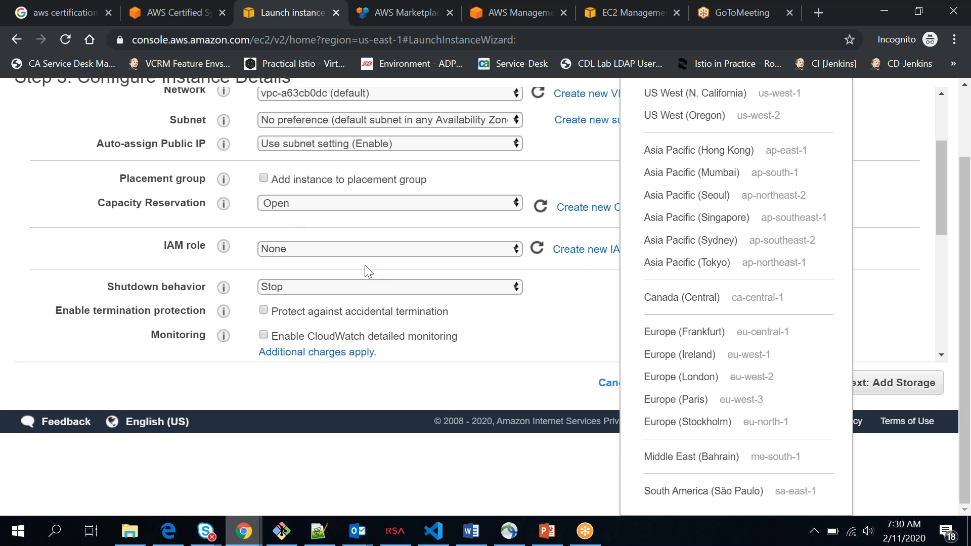
pyautogui.scroll(1, 365, 265)
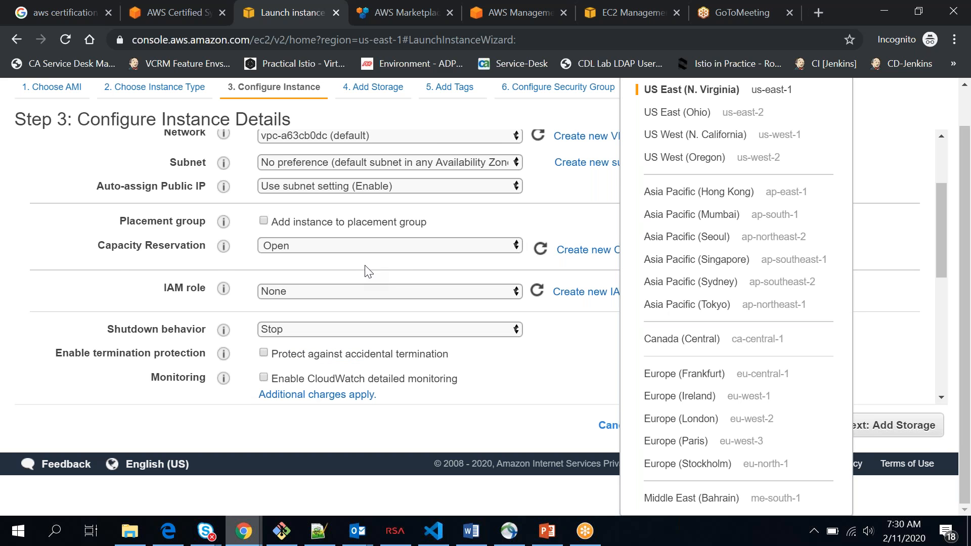
pyautogui.scroll(1, 368, 272)
pyautogui.scroll(-2, 385, 325)
# Check the IAM role choices for the instance and view the IAM Roles page before returning to the launch wizard.
pyautogui.click(511, 259)
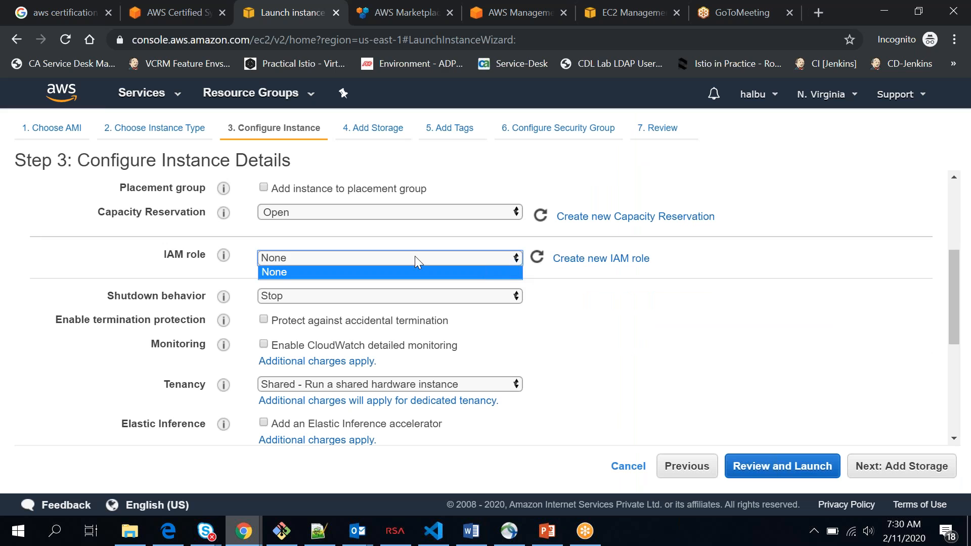
pyautogui.click(583, 281)
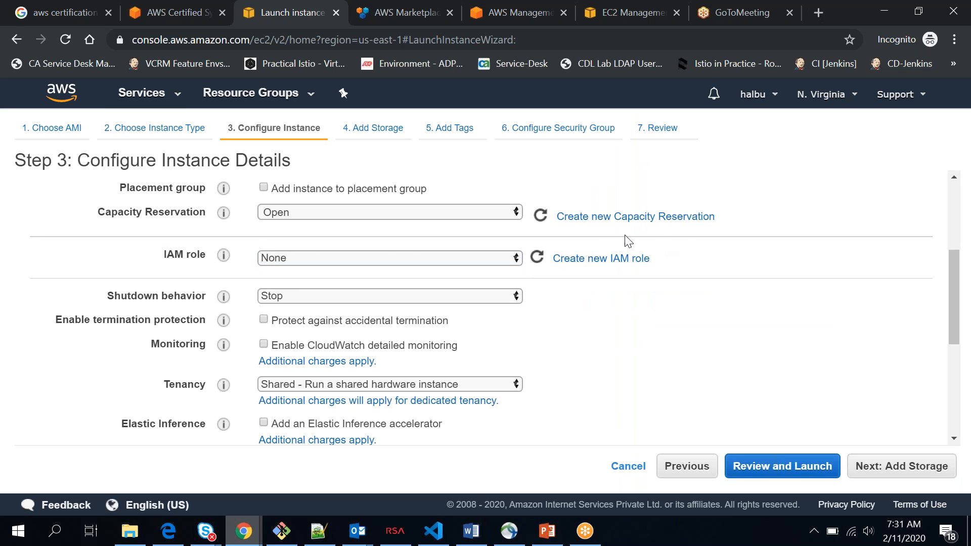
pyautogui.click(598, 259)
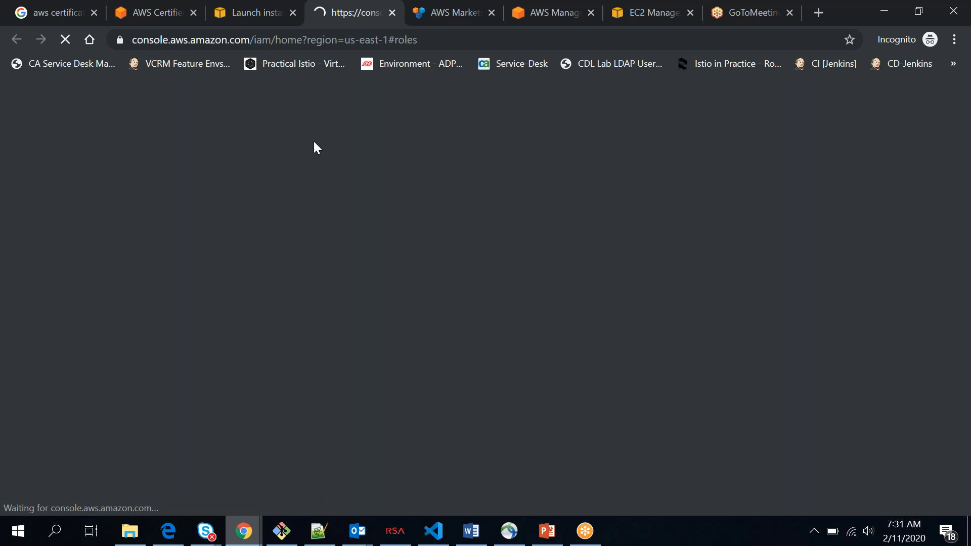
pyautogui.click(259, 19)
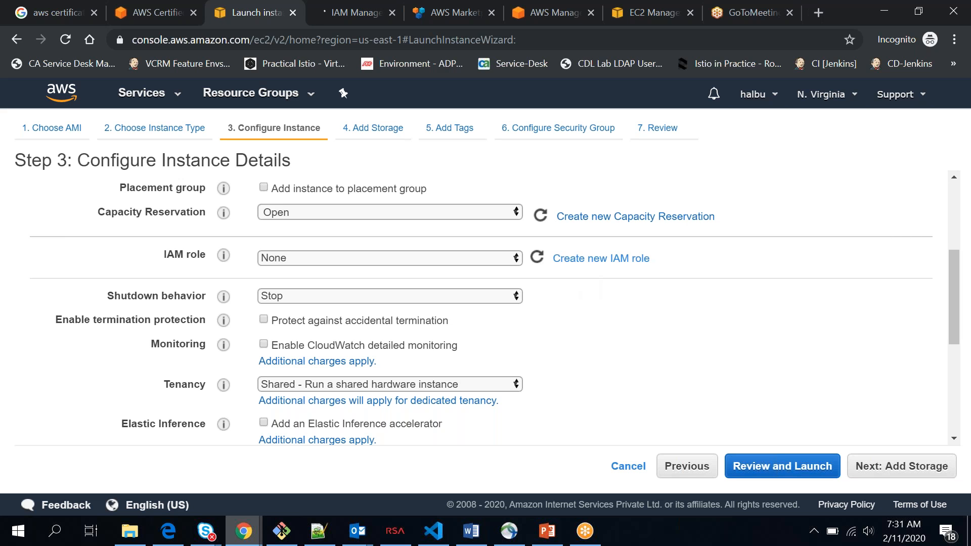
pyautogui.click(311, 20)
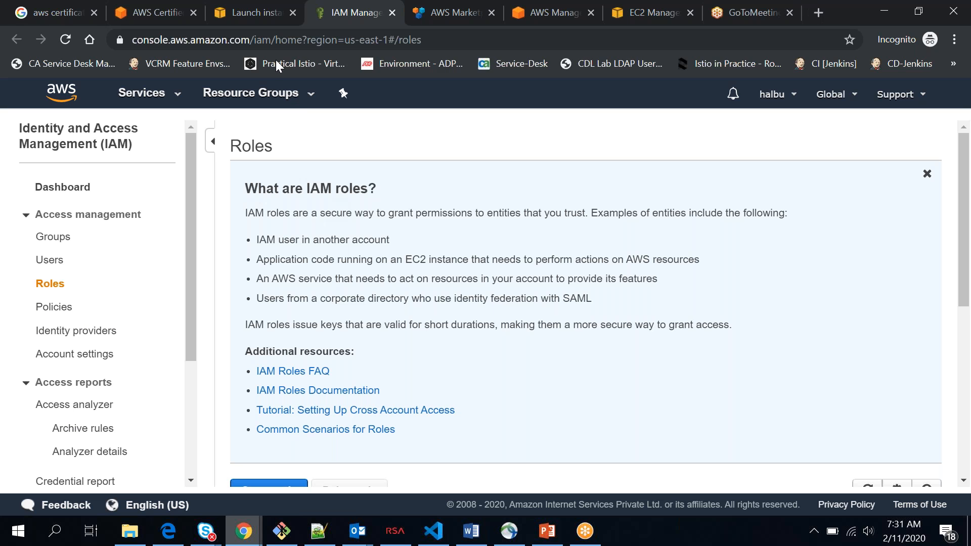
pyautogui.click(253, 20)
# Review the shutdown behavior choices and remaining instance details, keep Stop as the shutdown behavior, and continue to the storage settings.
pyautogui.scroll(-1, 576, 329)
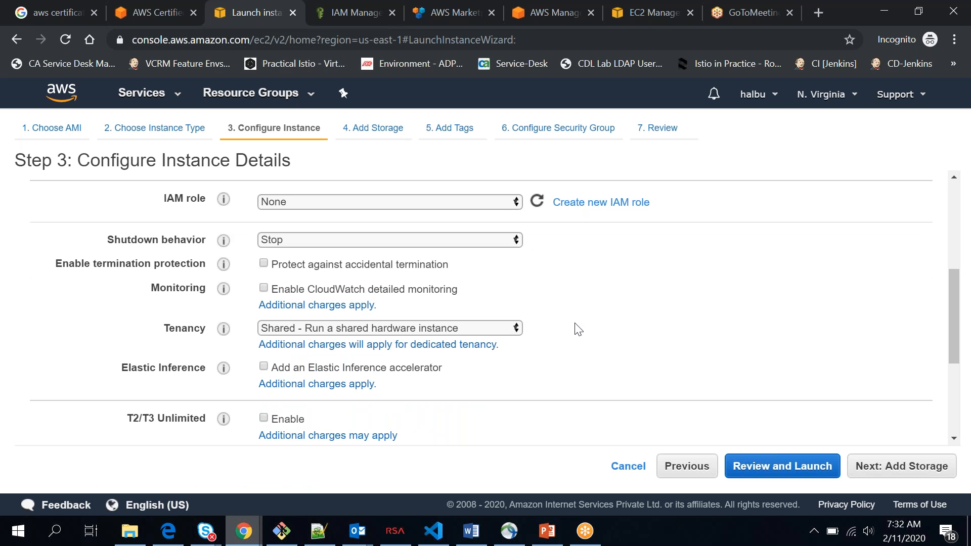
pyautogui.click(504, 242)
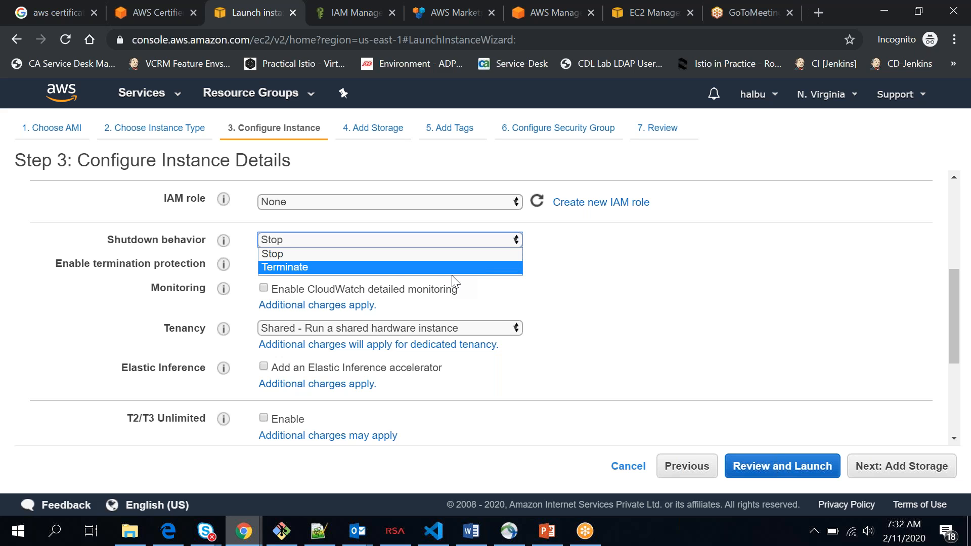
pyautogui.click(588, 281)
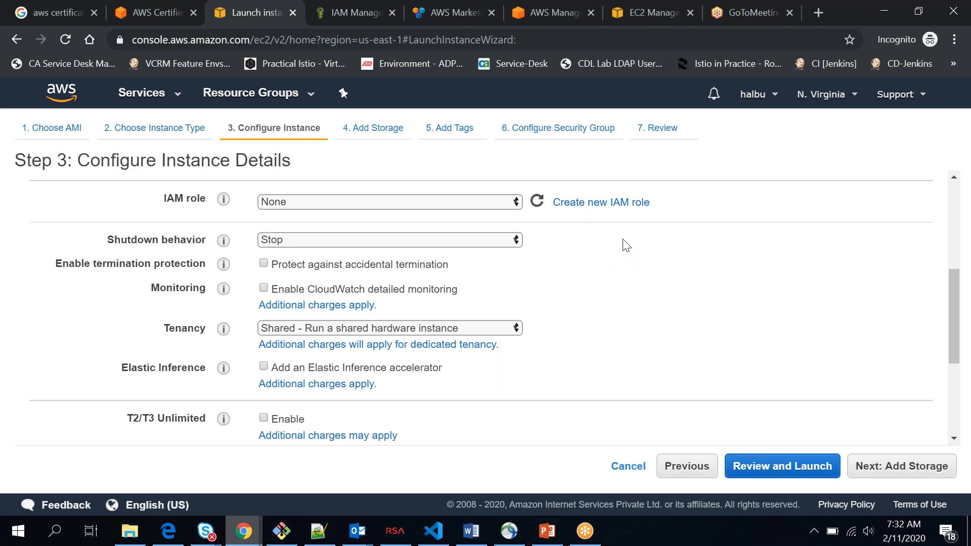
pyautogui.scroll(-1, 623, 240)
pyautogui.scroll(-1, 591, 309)
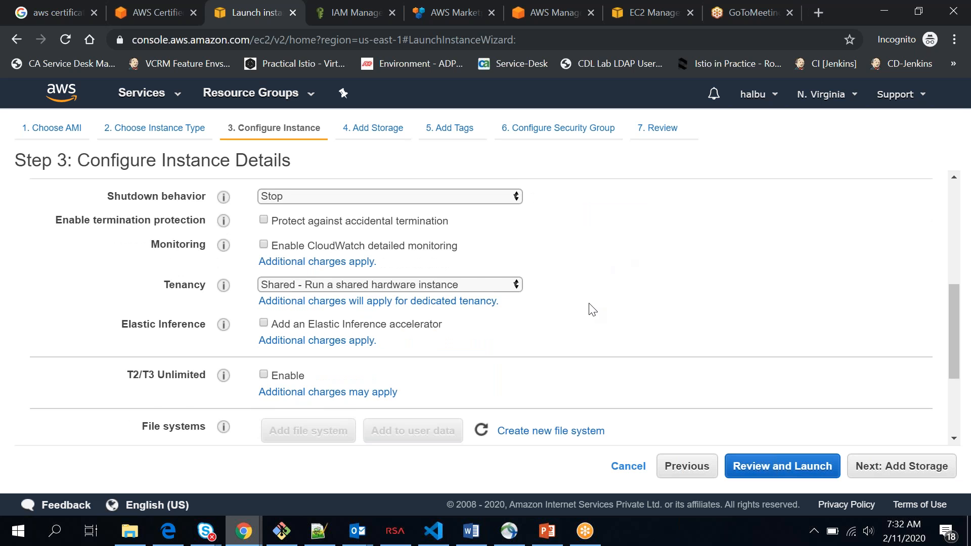
pyautogui.scroll(-1, 592, 308)
pyautogui.scroll(-3, 592, 308)
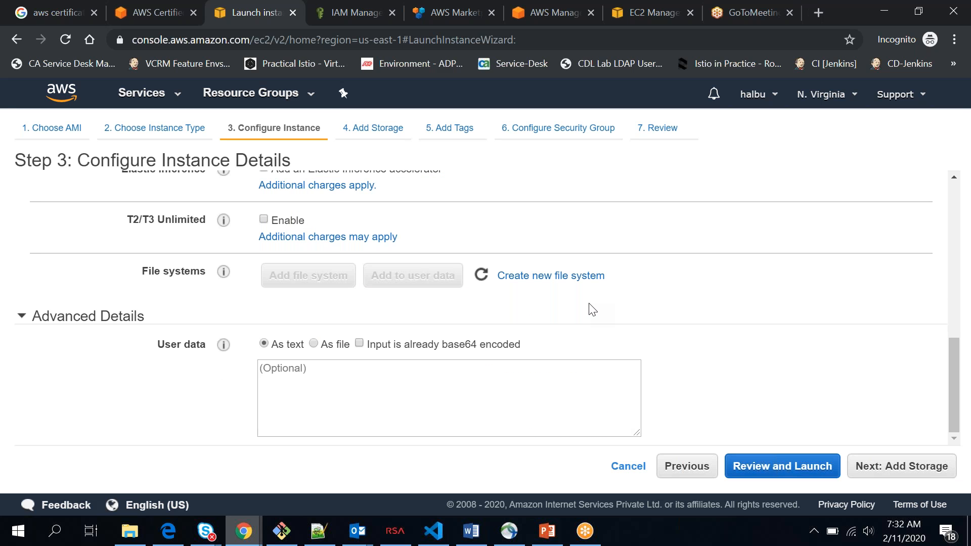
pyautogui.click(901, 470)
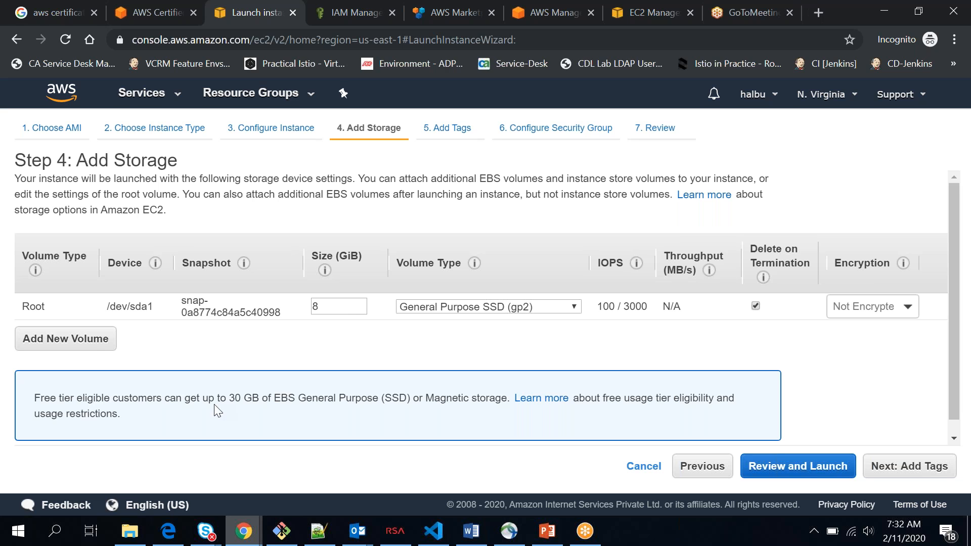
# Set the root volume size to 20 GiB, keep General Purpose SSD (gp2), and continue to the tags.
pyautogui.doubleClick(341, 306)
pyautogui.write('20')
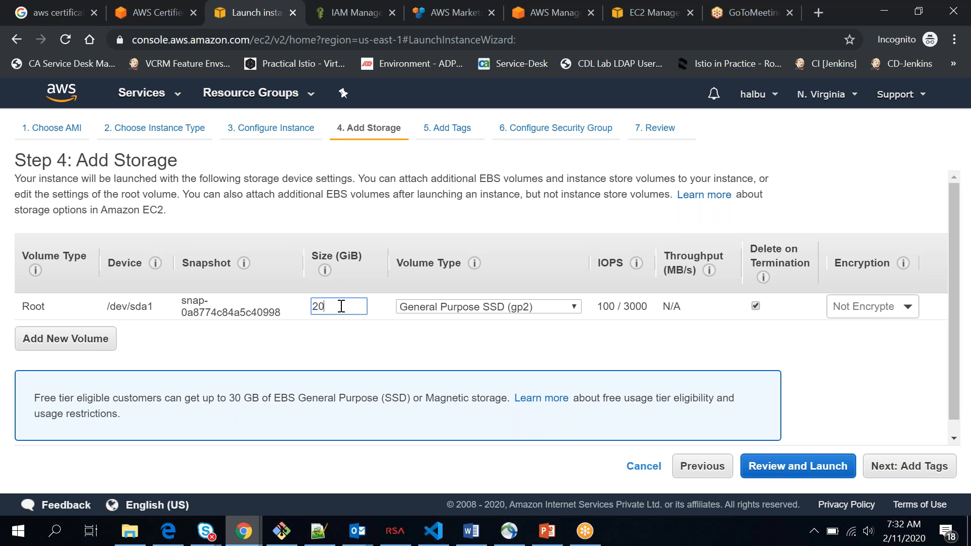
pyautogui.click(576, 307)
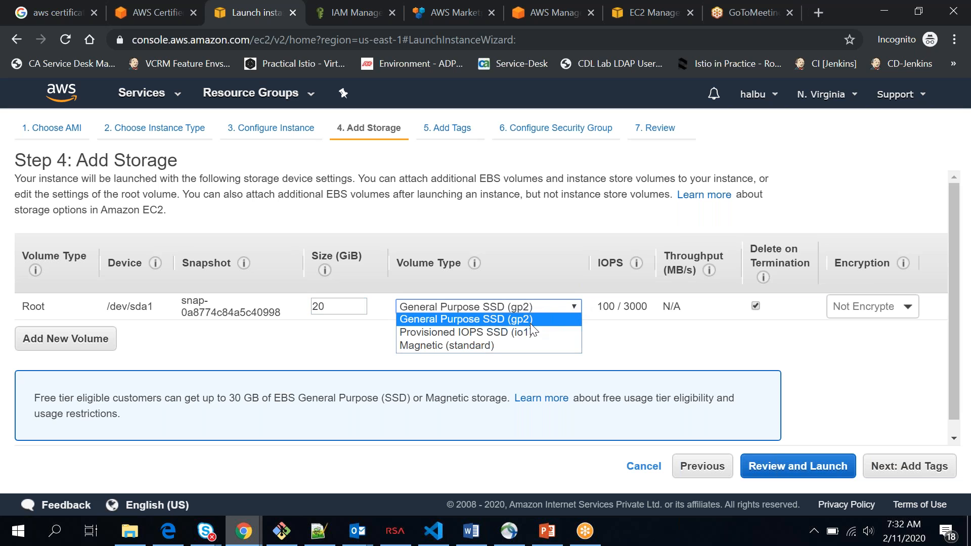
pyautogui.click(646, 336)
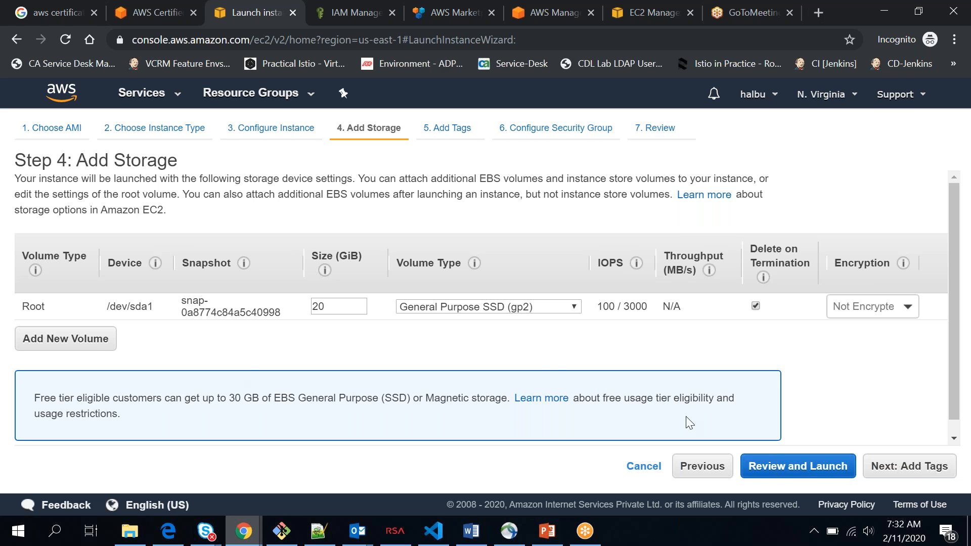
pyautogui.click(910, 472)
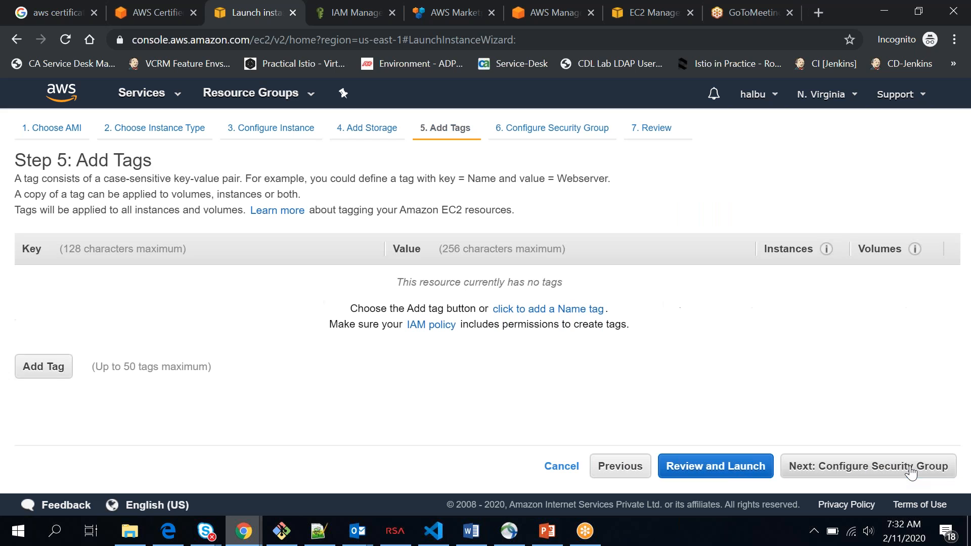
# Add a tag with key Server and value Ubuntu, and continue to the security group configuration.
pyautogui.click(27, 372)
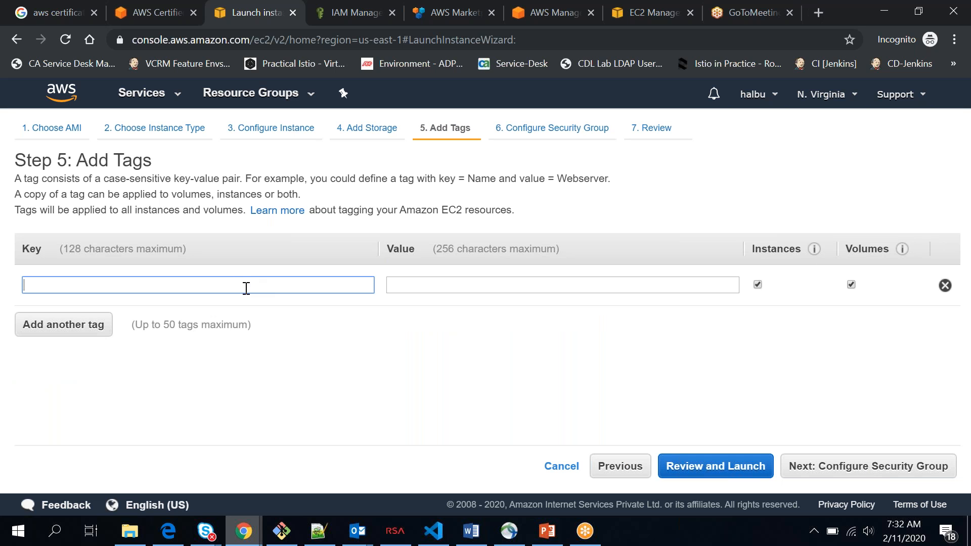
pyautogui.write('Server')
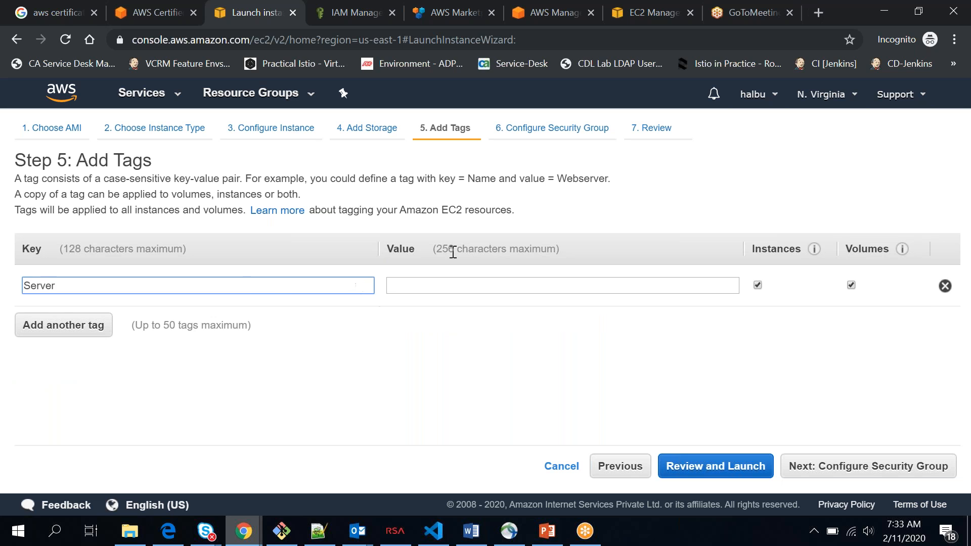
pyautogui.click(450, 286)
pyautogui.write('Ubuntu')
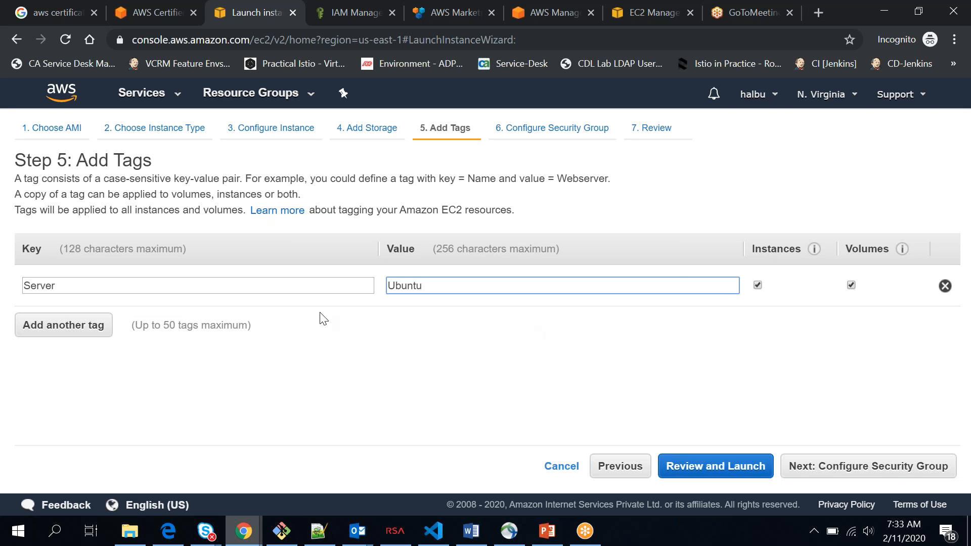
pyautogui.click(891, 474)
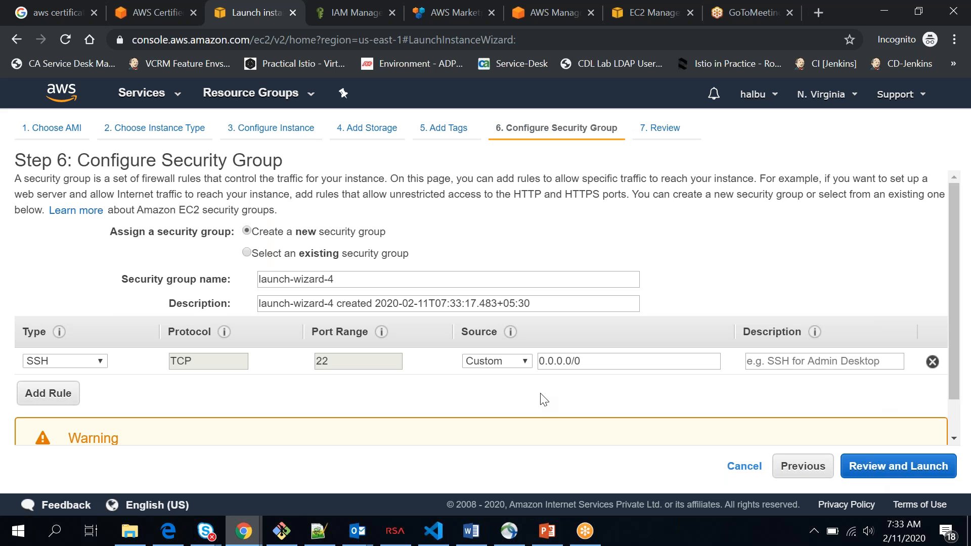
# Keep the SSH rule and add HTTP and HTTPS rules to the new security group.
pyautogui.scroll(-1, 543, 399)
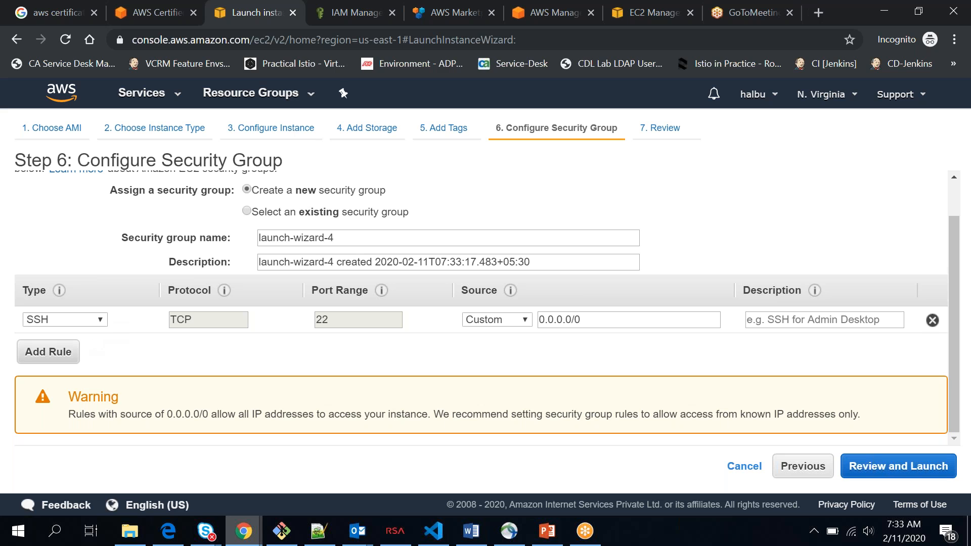
pyautogui.click(104, 320)
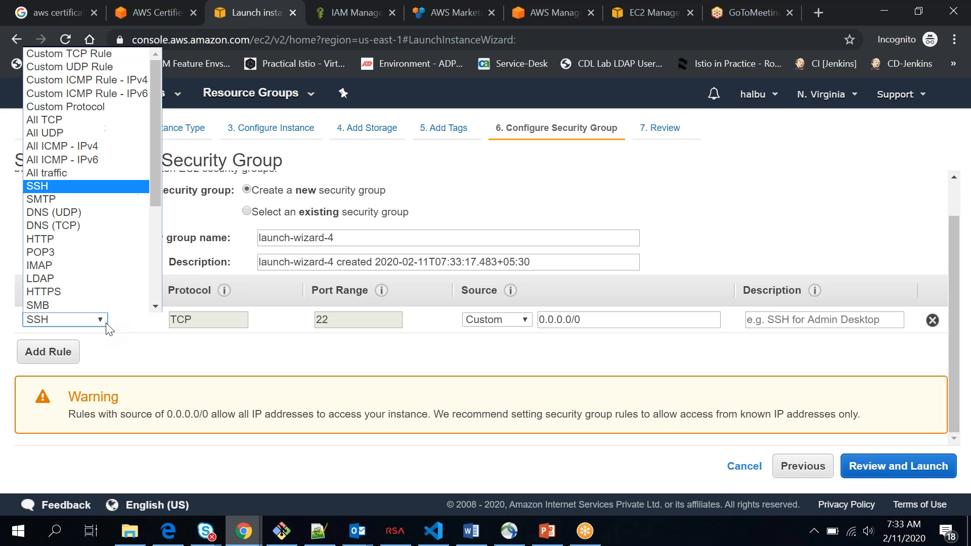
pyautogui.click(129, 360)
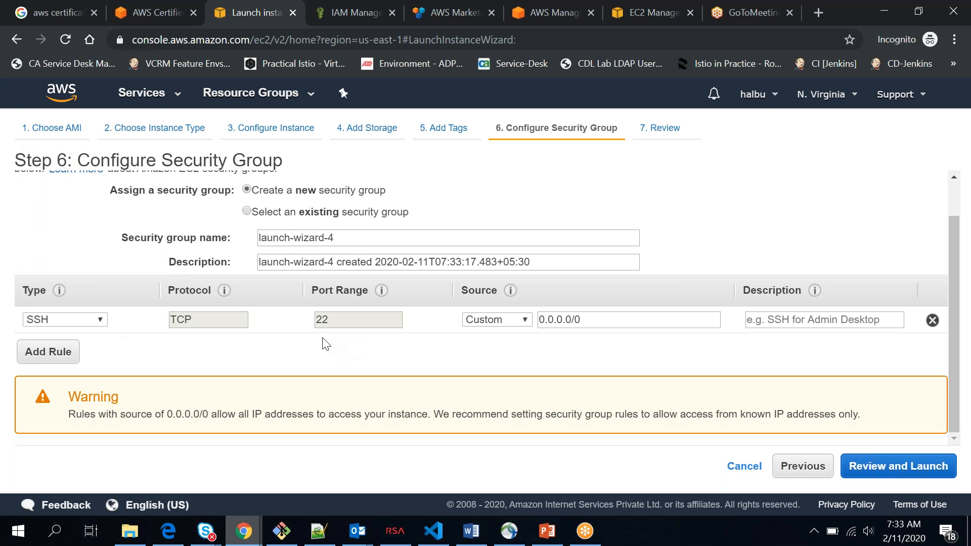
pyautogui.click(67, 360)
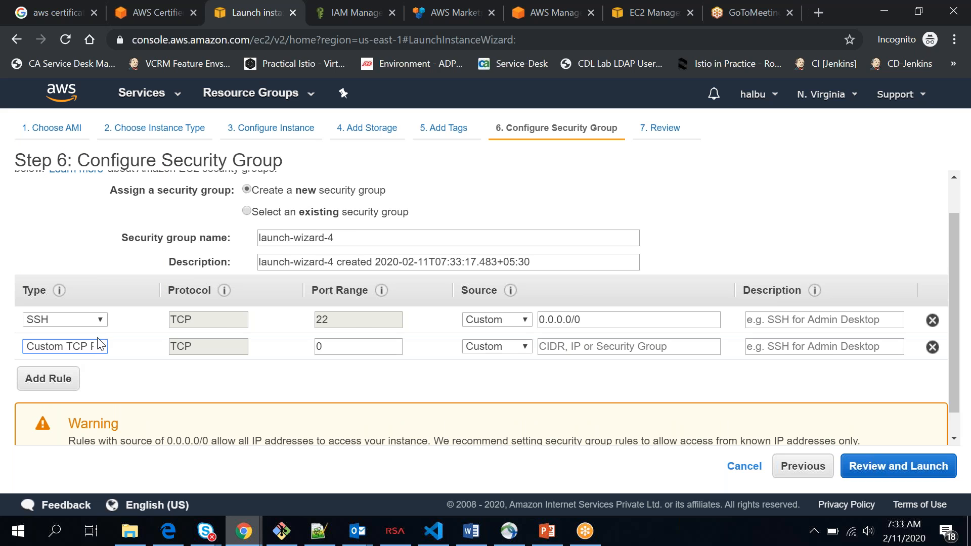
pyautogui.click(101, 347)
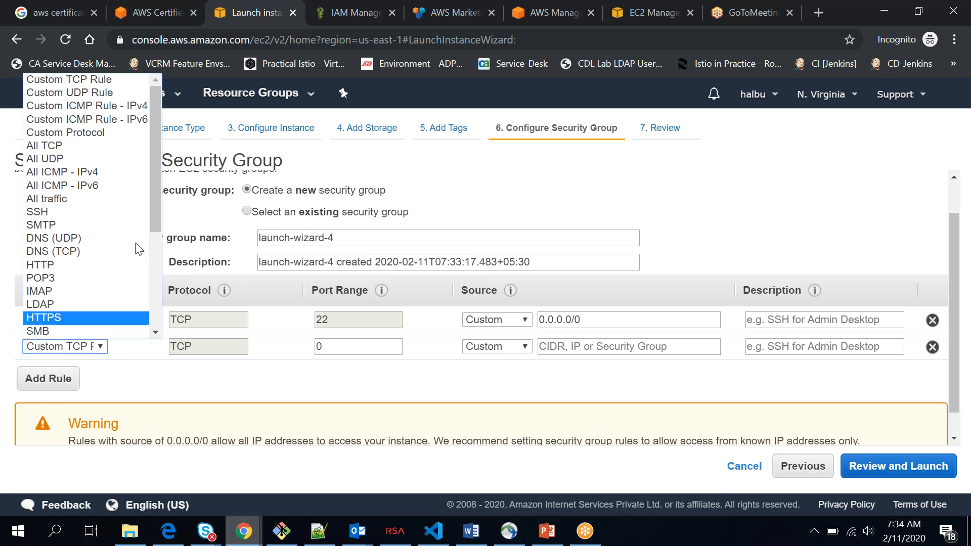
pyautogui.click(68, 265)
pyautogui.click(60, 384)
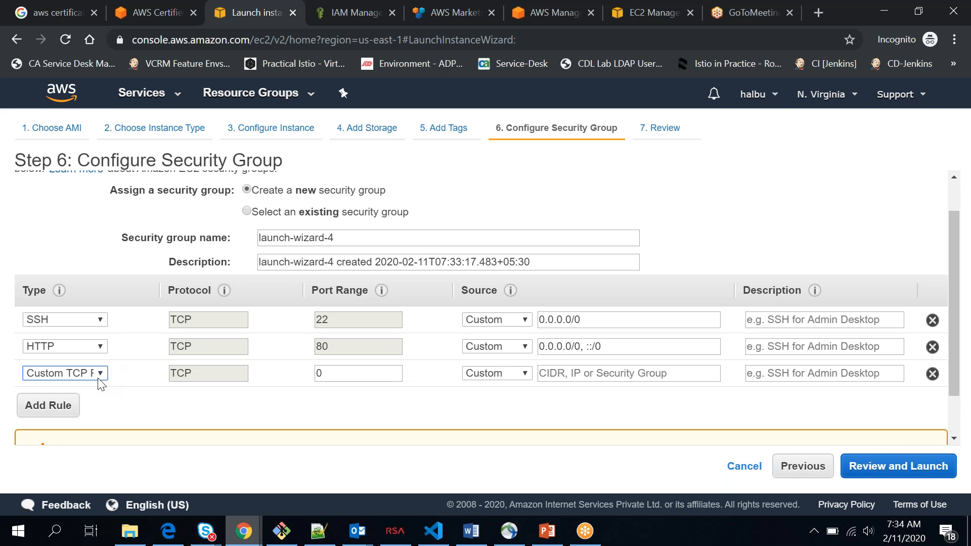
pyautogui.click(99, 377)
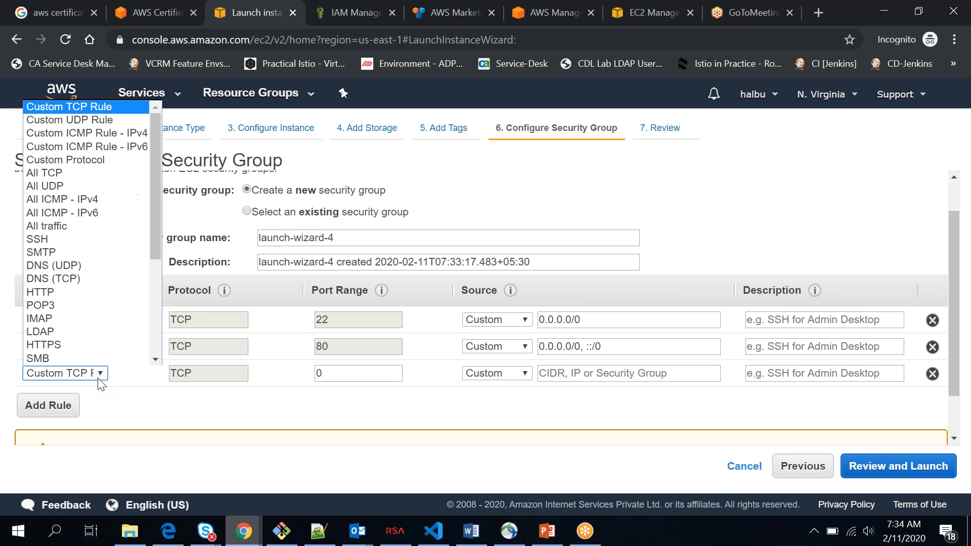
pyautogui.click(65, 343)
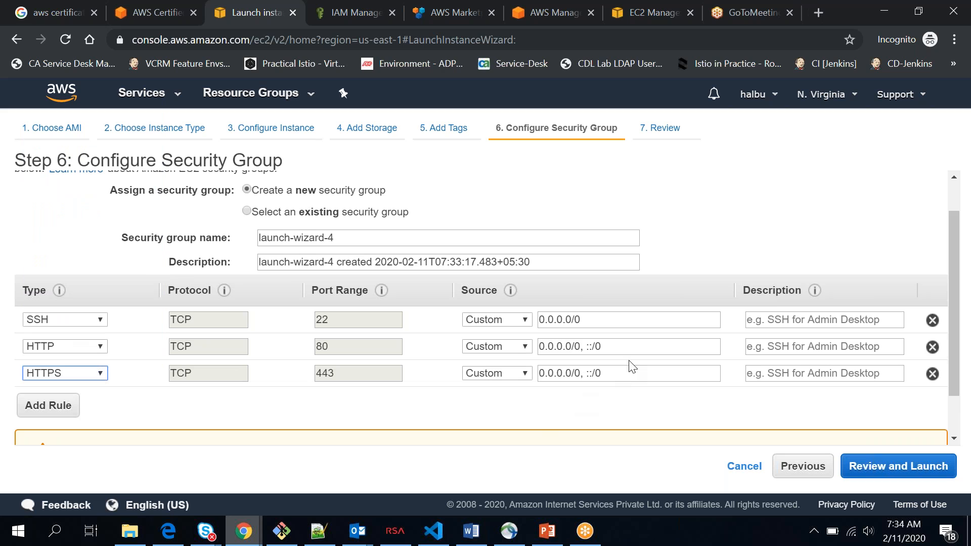
# Examine the source address ranges of the HTTP and HTTPS rules and the source options offered for the HTTP rule.
pyautogui.click(635, 348)
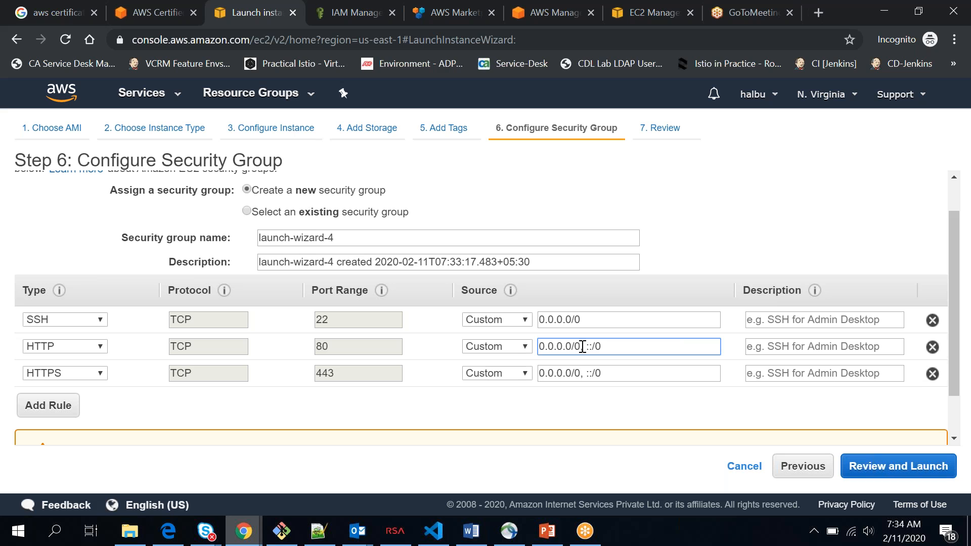
pyautogui.click(582, 347)
pyautogui.hotkey('shift', 'Left')
pyautogui.hotkey('shift', 'Left')
pyautogui.hotkey('shift', 'Left')
pyautogui.hotkey('shift', 'Left')
pyautogui.hotkey('shift', 'Left')
pyautogui.hotkey('shift', 'Left')
pyautogui.hotkey('shift', 'Left')
pyautogui.hotkey('shift', 'Left')
pyautogui.hotkey('shift', 'Left')
pyautogui.click(618, 348)
pyautogui.moveTo(614, 344); pyautogui.dragTo(537, 345)
pyautogui.click(638, 374)
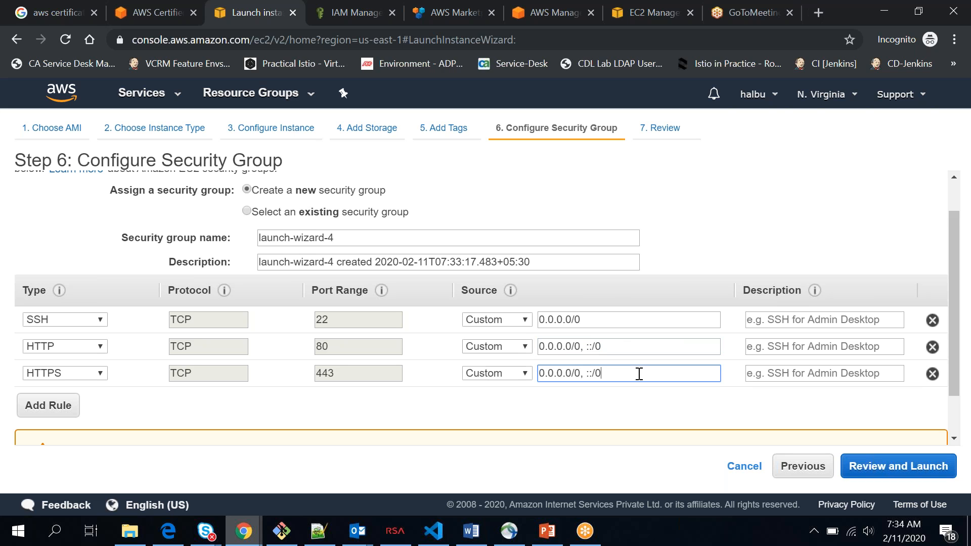
pyautogui.moveTo(587, 344); pyautogui.dragTo(540, 345)
pyautogui.click(580, 345)
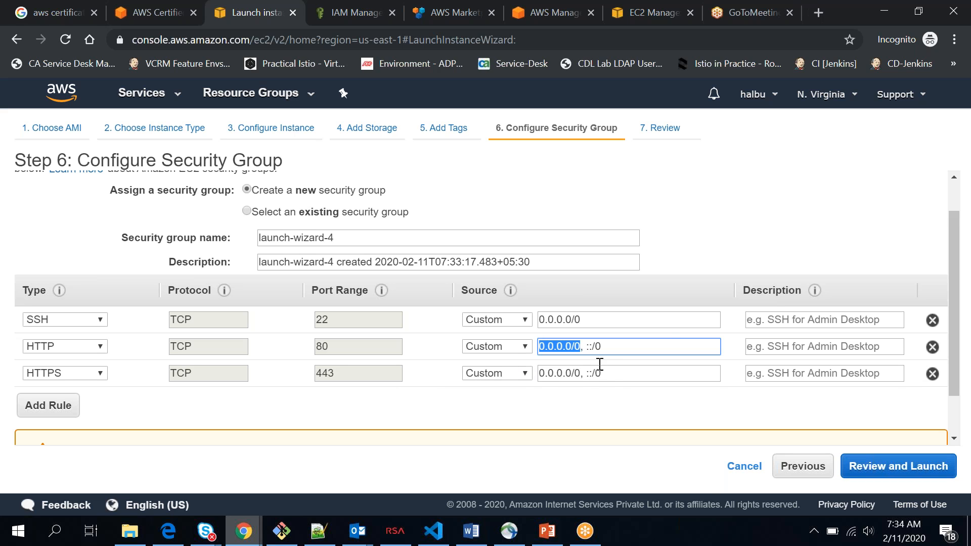
pyautogui.scroll(-1, 598, 367)
pyautogui.click(524, 293)
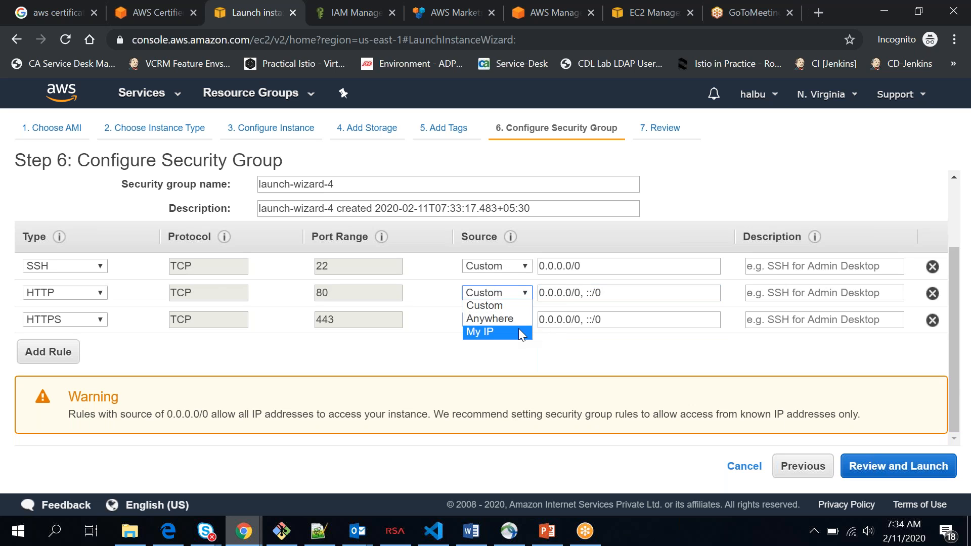
pyautogui.click(583, 298)
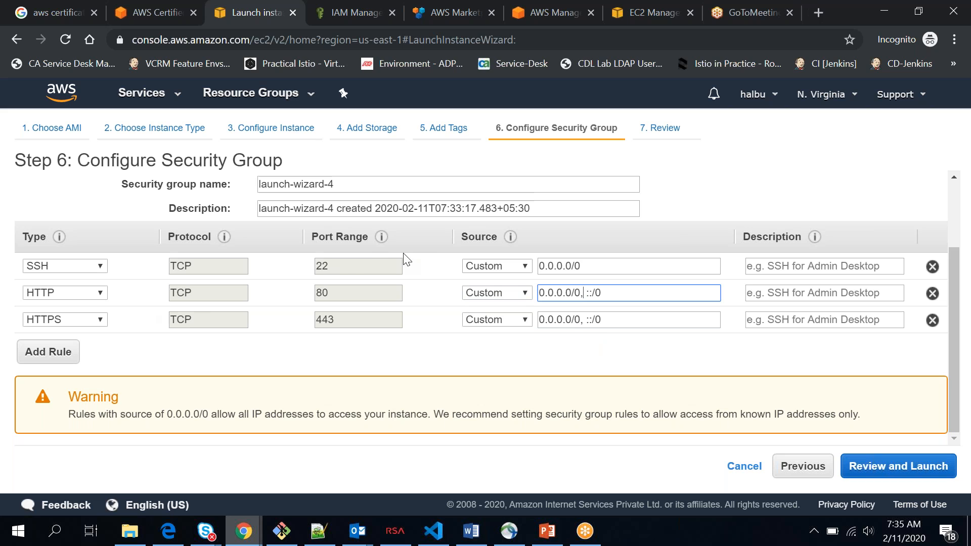
# Examine the SSH rule's port, the rules' protocols and the list of available rule types, leaving the last rule as HTTPS.
pyautogui.doubleClick(323, 268)
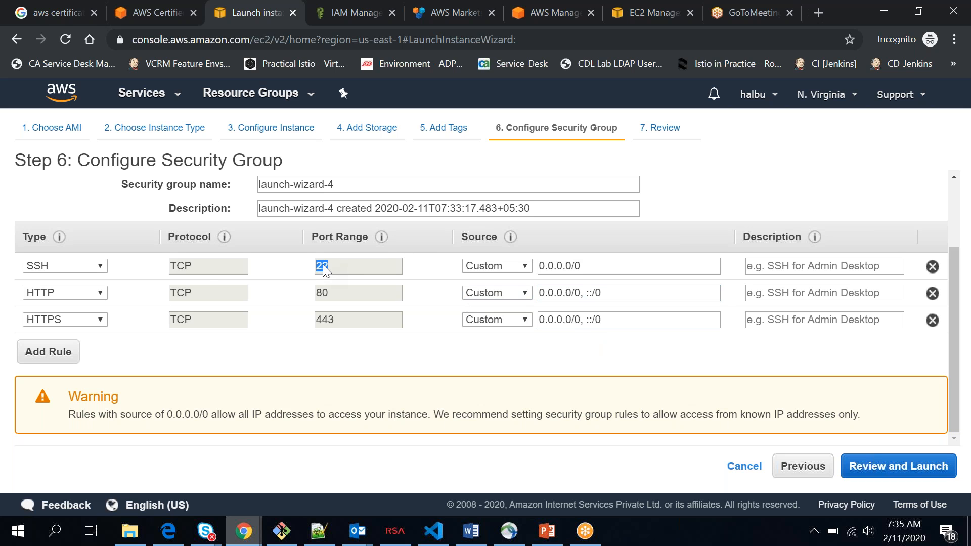
pyautogui.doubleClick(182, 266)
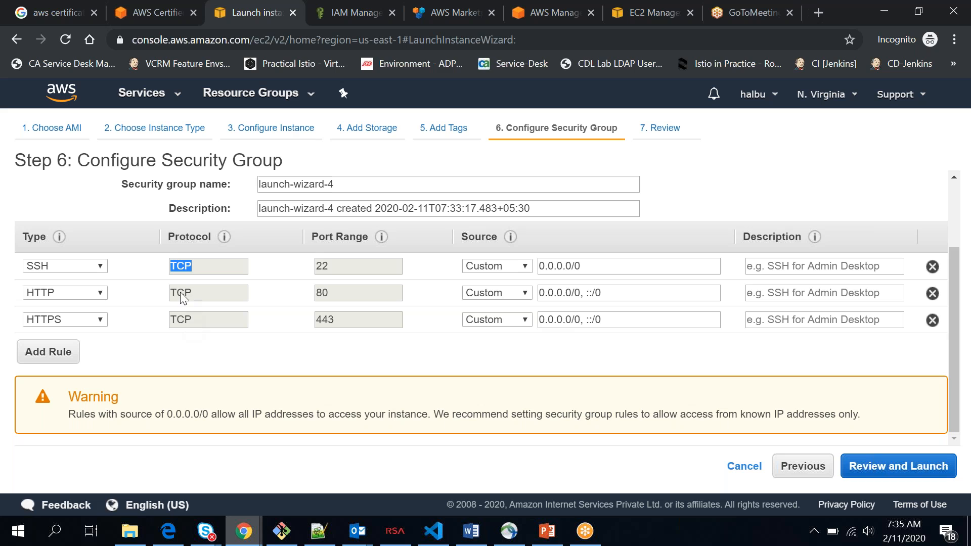
pyautogui.doubleClick(181, 321)
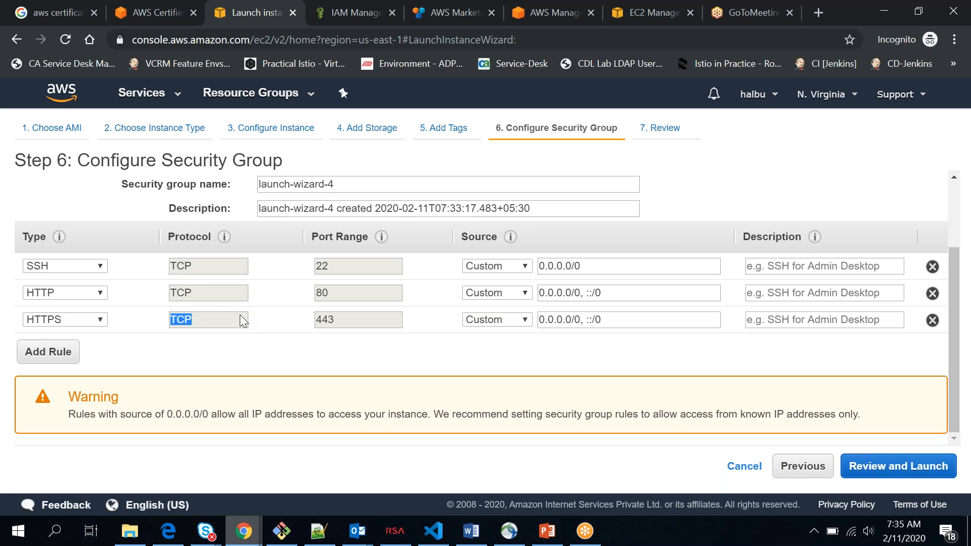
pyautogui.doubleClick(185, 266)
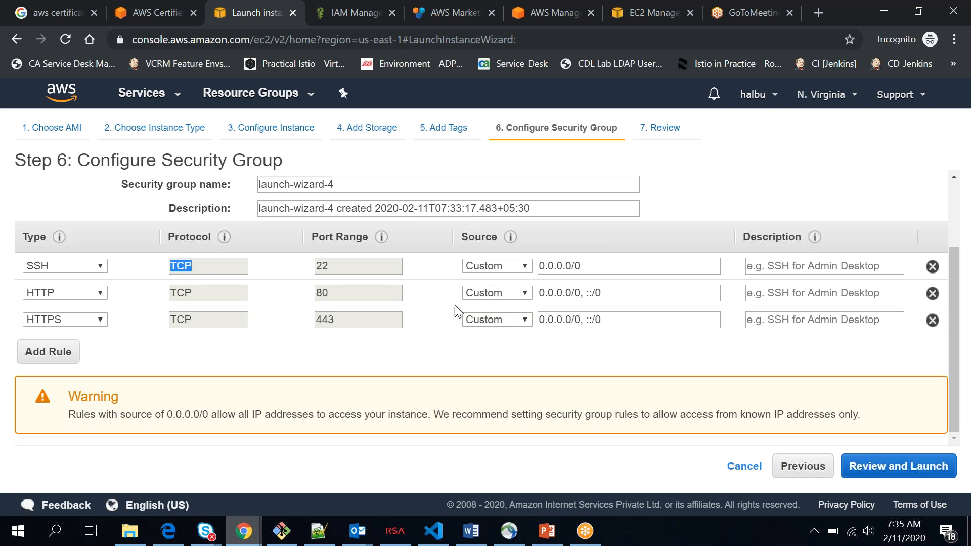
pyautogui.click(96, 324)
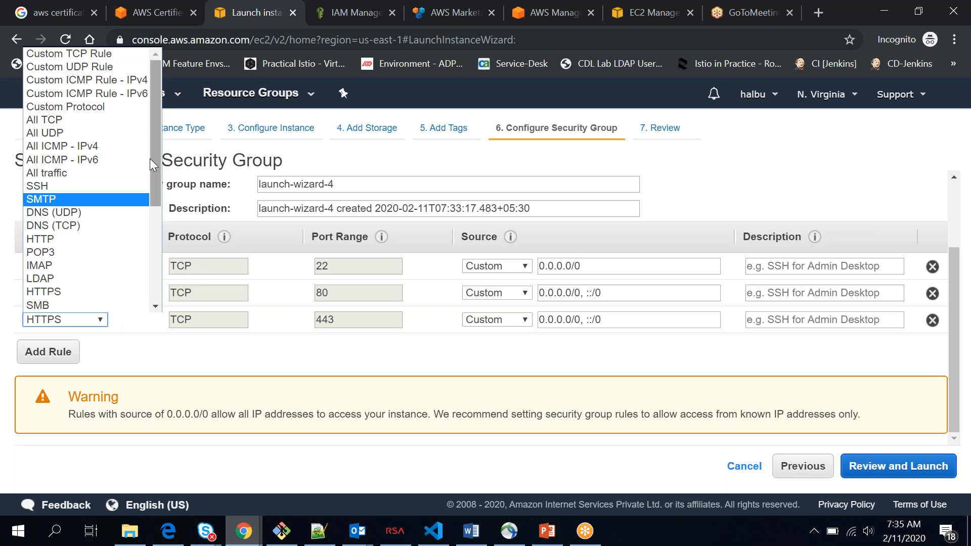
pyautogui.moveTo(153, 159); pyautogui.dragTo(152, 204)
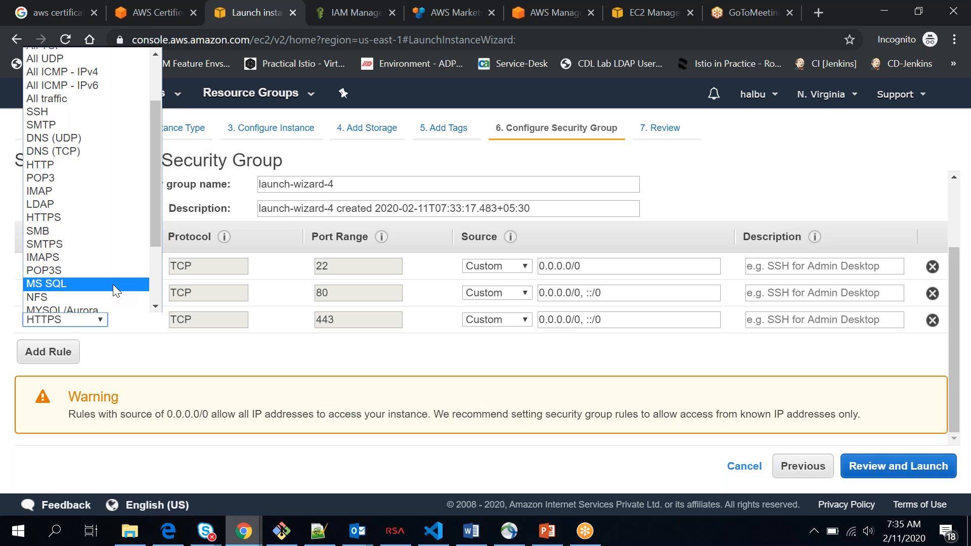
pyautogui.moveTo(154, 211); pyautogui.dragTo(152, 166)
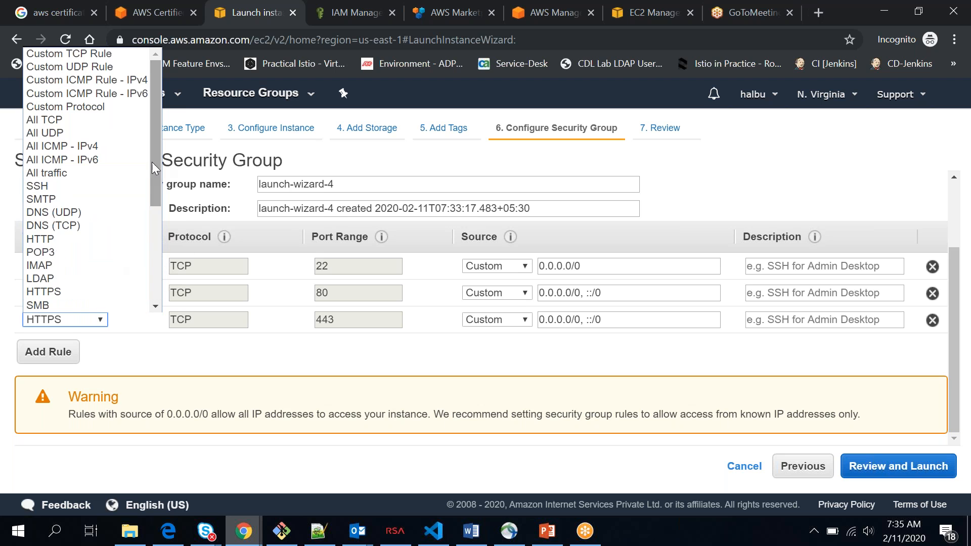
pyautogui.click(167, 354)
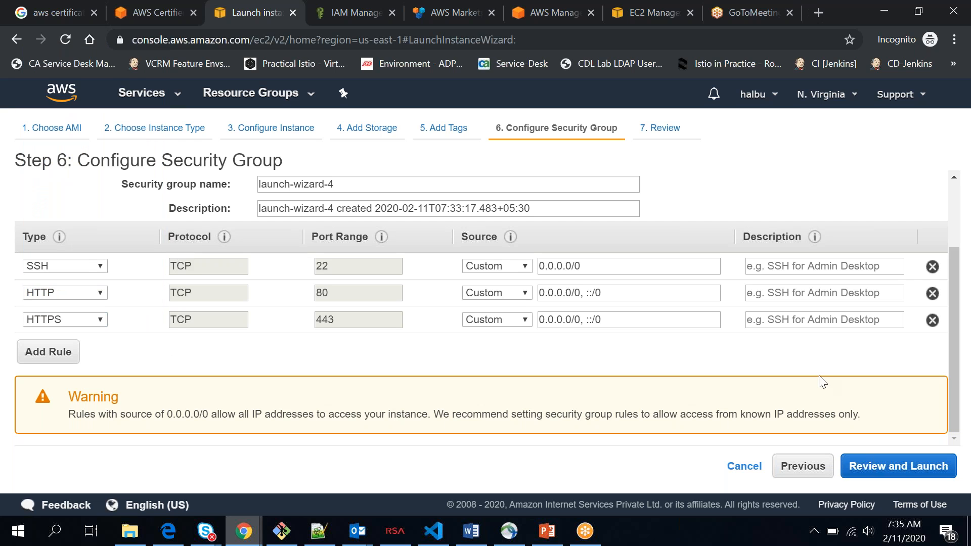
# Examine the warning about rules open to all IP addresses and the 0.0.0.0/0 source range of the HTTP rule.
pyautogui.doubleClick(103, 398)
pyautogui.moveTo(165, 415); pyautogui.dragTo(430, 426)
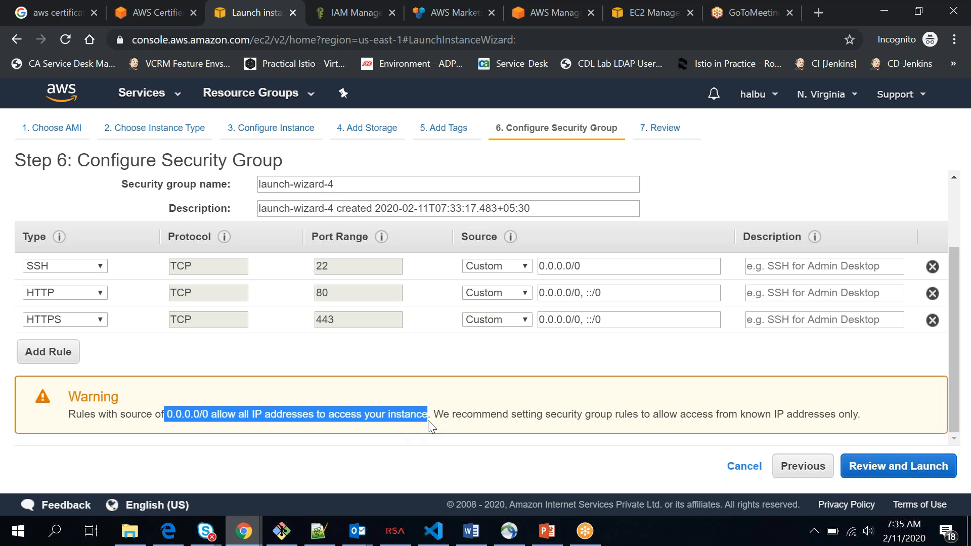
pyautogui.click(489, 415)
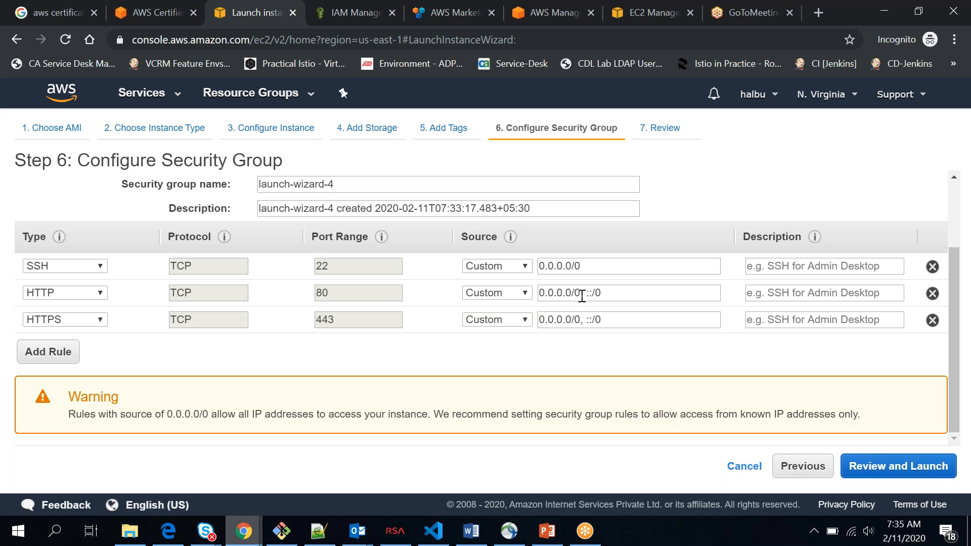
pyautogui.moveTo(581, 296); pyautogui.dragTo(535, 295)
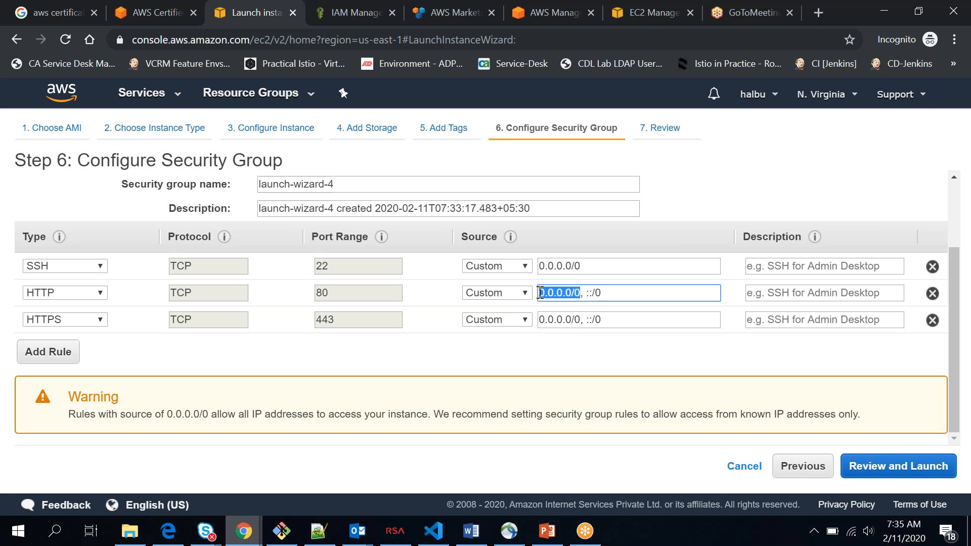
pyautogui.click(580, 293)
pyautogui.moveTo(579, 293); pyautogui.dragTo(543, 294)
pyautogui.click(630, 319)
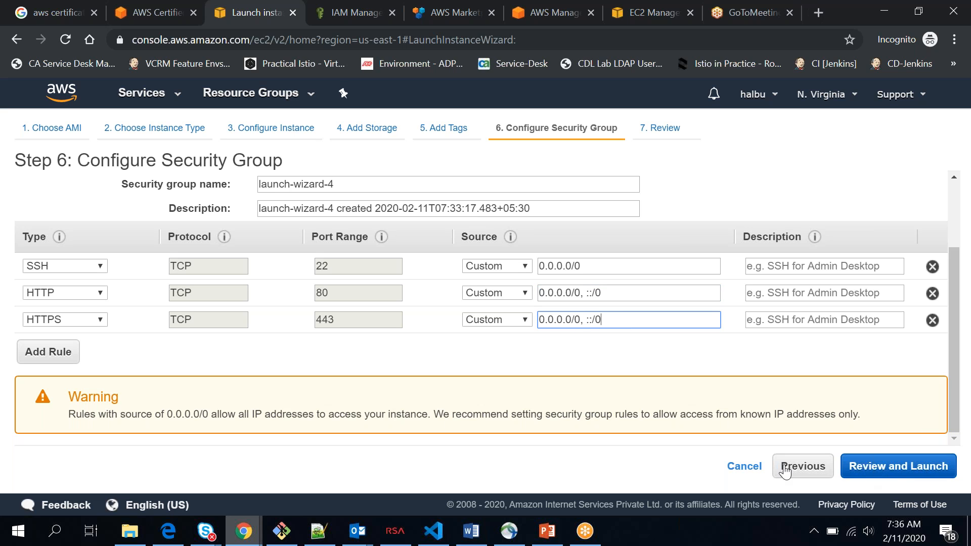
# Continue to the launch review and expand the instance details, storage and tags sections to check them.
pyautogui.click(904, 472)
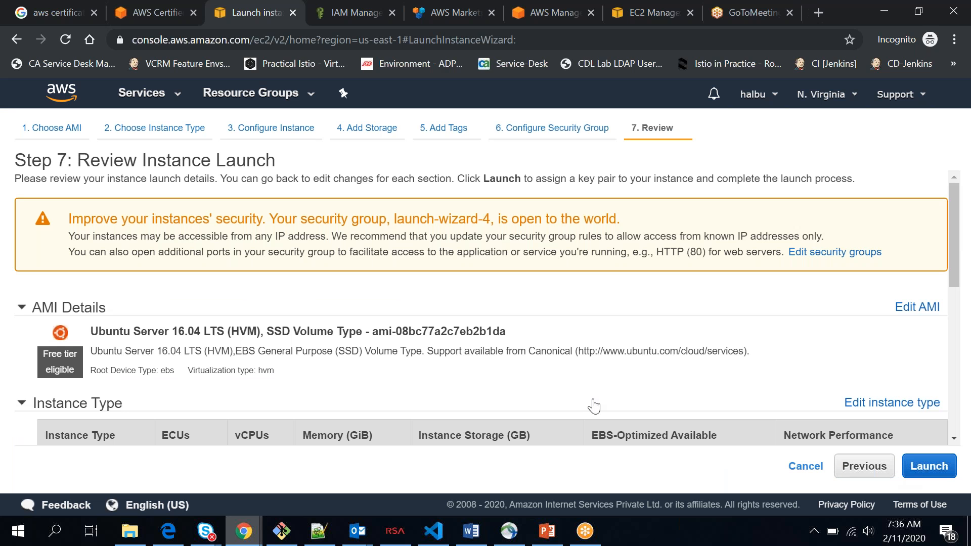
pyautogui.scroll(-6, 594, 406)
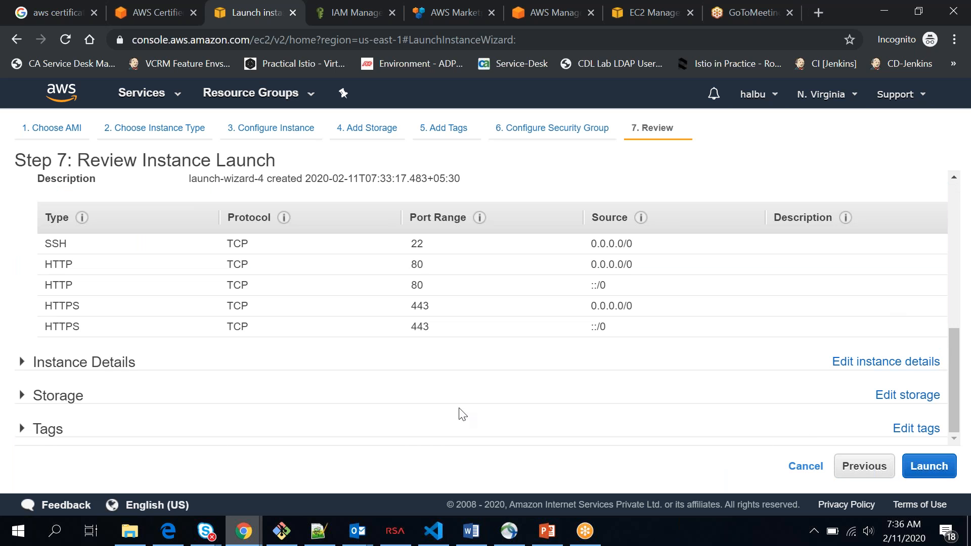
pyautogui.click(21, 363)
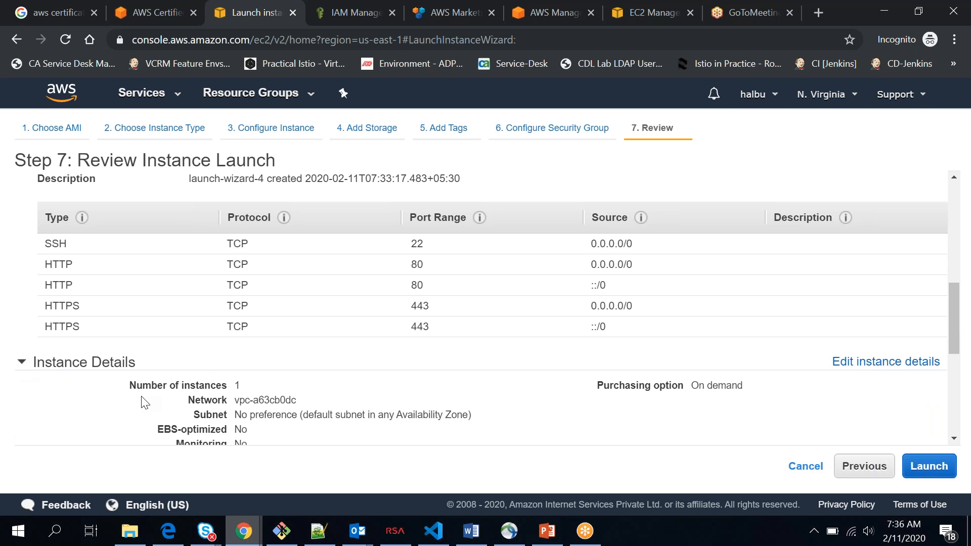
pyautogui.scroll(-5, 143, 403)
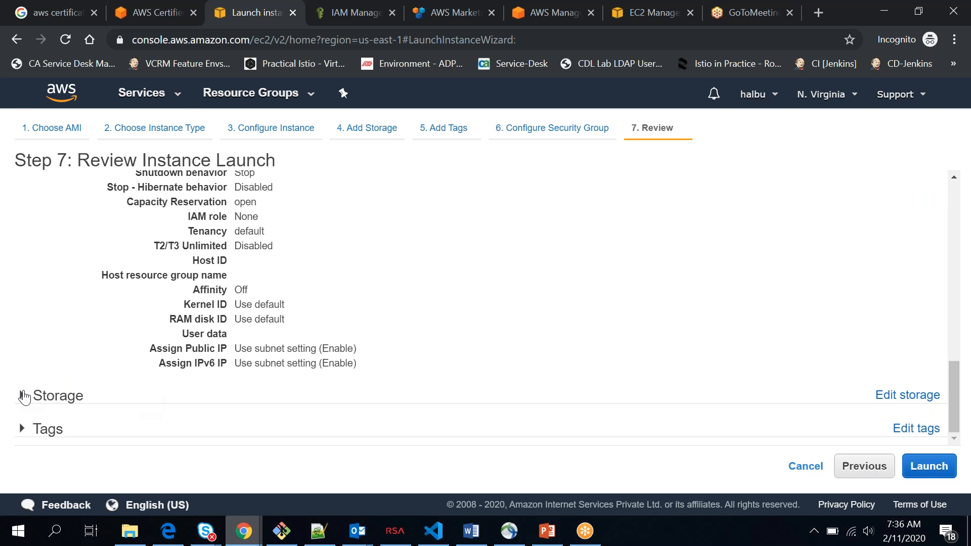
pyautogui.click(23, 396)
pyautogui.scroll(-2, 131, 397)
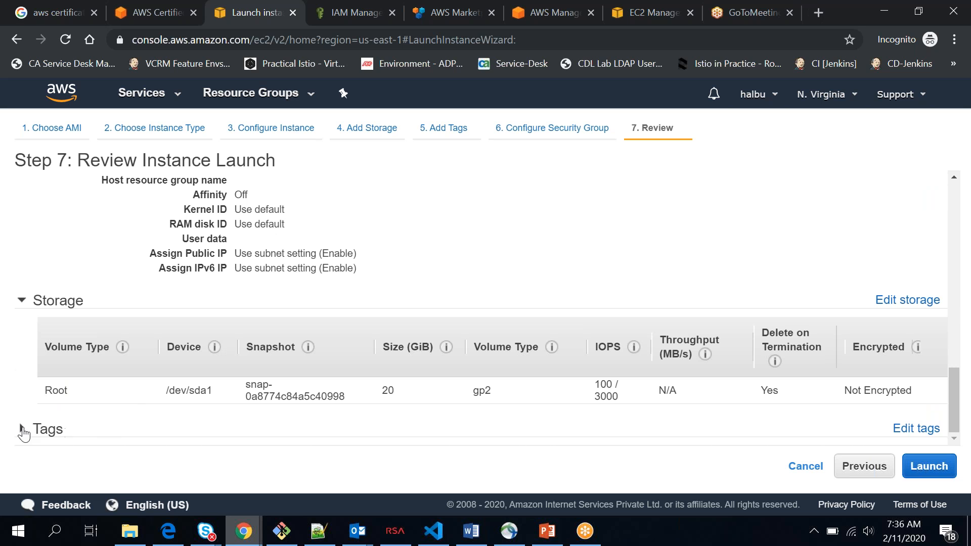
pyautogui.click(21, 429)
pyautogui.scroll(-1, 390, 361)
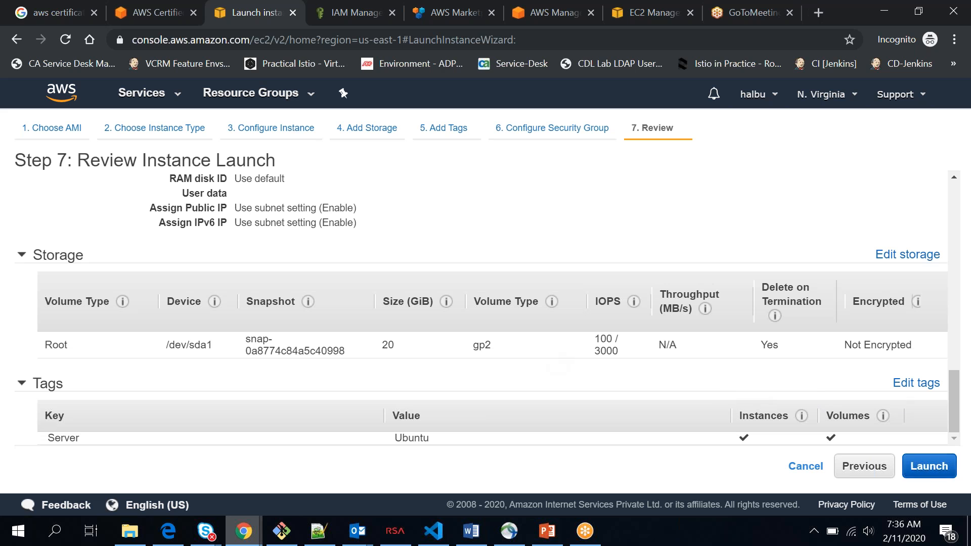
# Launch the reviewed configuration and examine the key pair options and the list of existing key pairs.
pyautogui.click(934, 469)
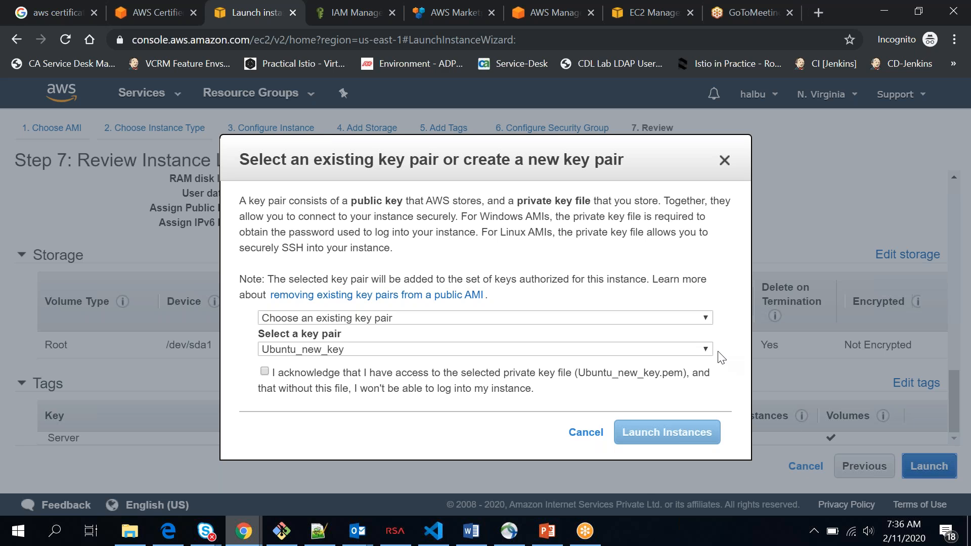
pyautogui.click(698, 323)
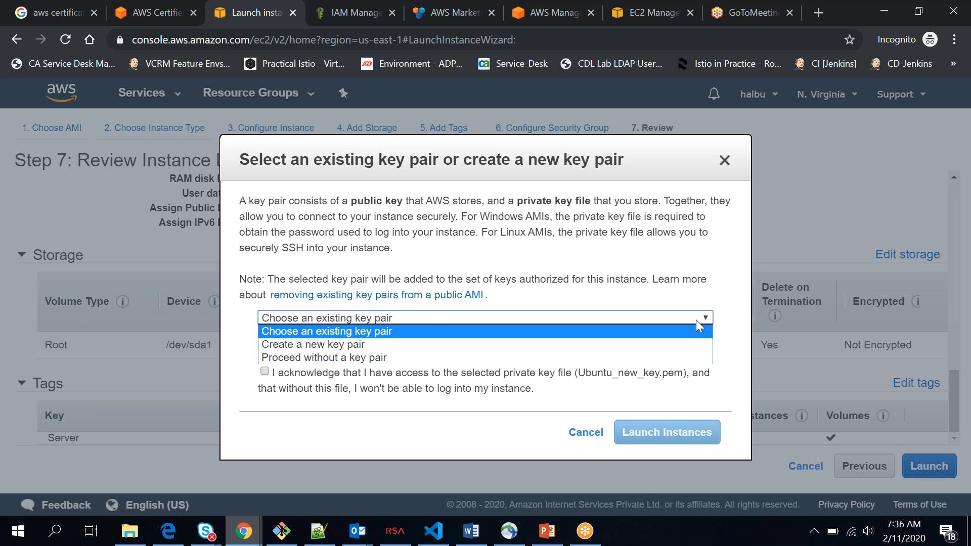
pyautogui.click(676, 266)
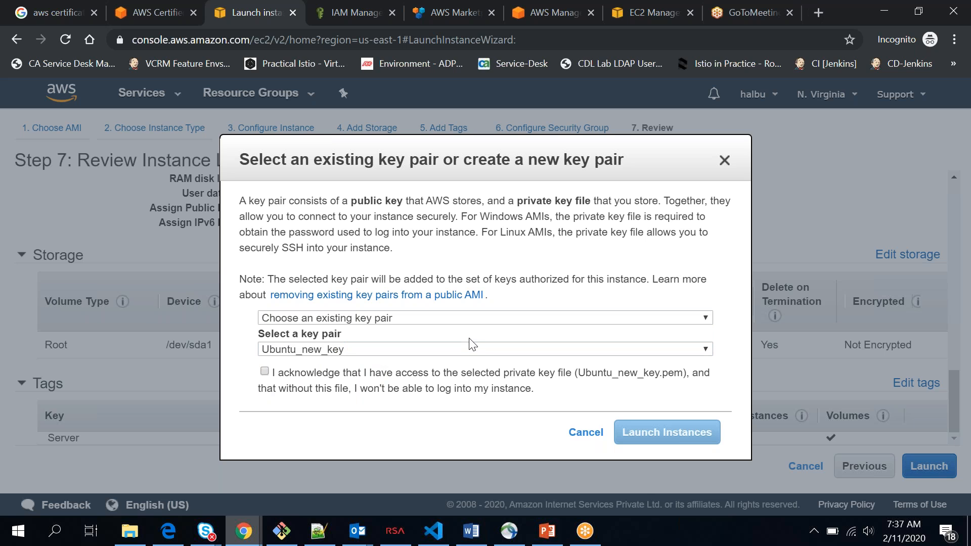
pyautogui.click(462, 348)
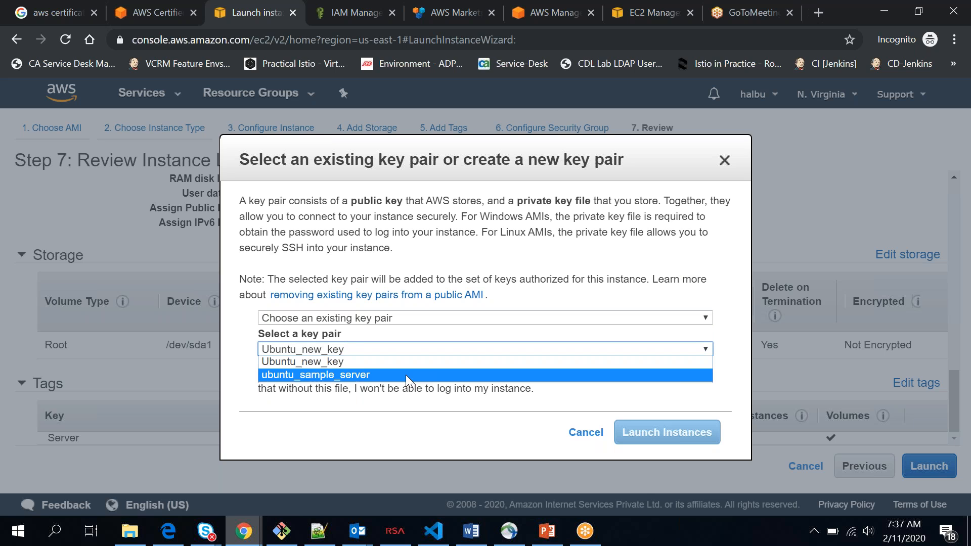
pyautogui.click(387, 345)
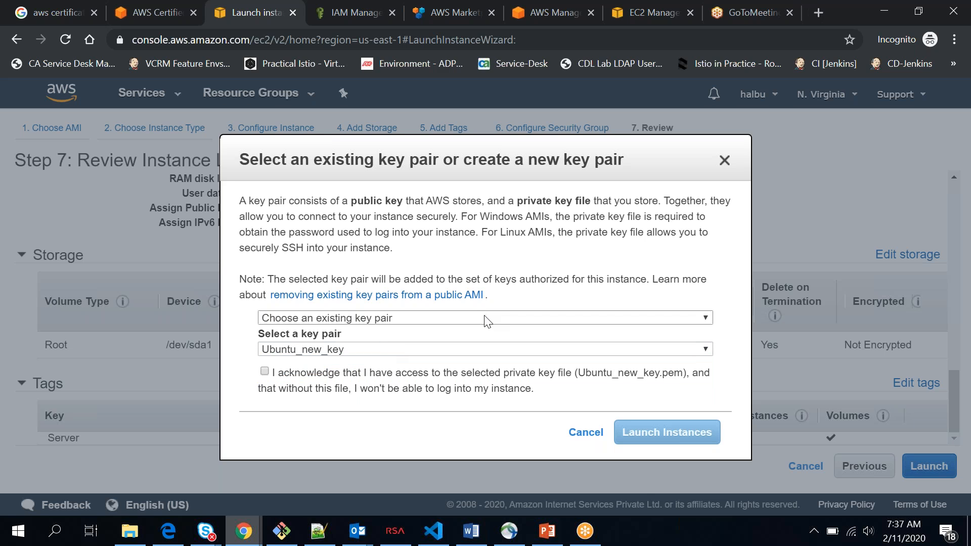
# Choose to create a new key pair and name it AWS_new_ubuntu.
pyautogui.click(484, 317)
pyautogui.click(406, 349)
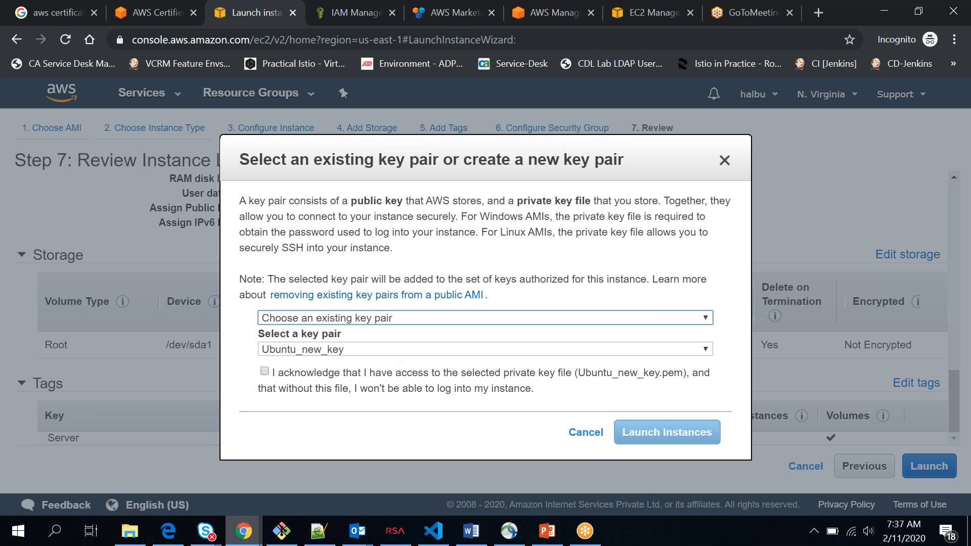
pyautogui.write('AWS_')
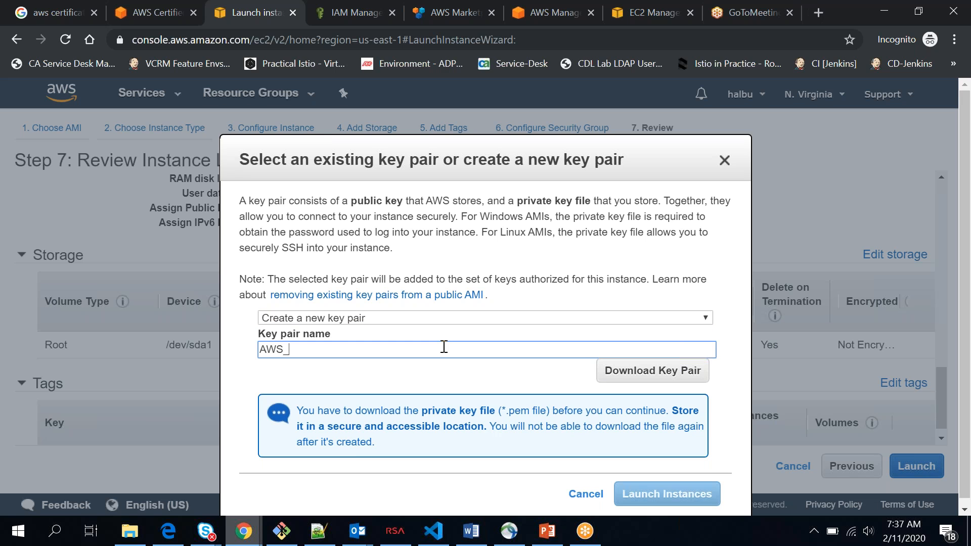
pyautogui.write('new_ubuntu')
# Download the key pair and save it in the Downloads folder as the PEM file AWS_new_ubuntu.
pyautogui.click(640, 378)
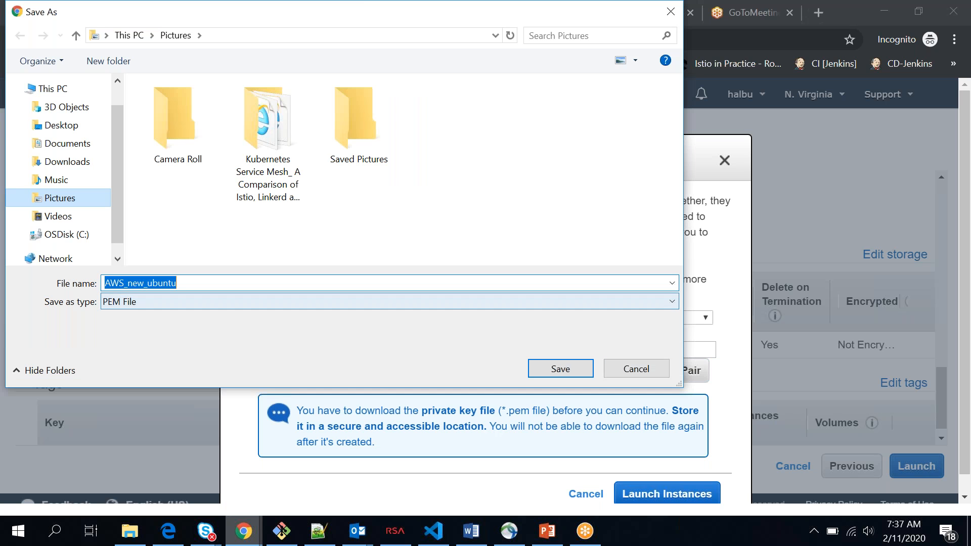
pyautogui.click(65, 161)
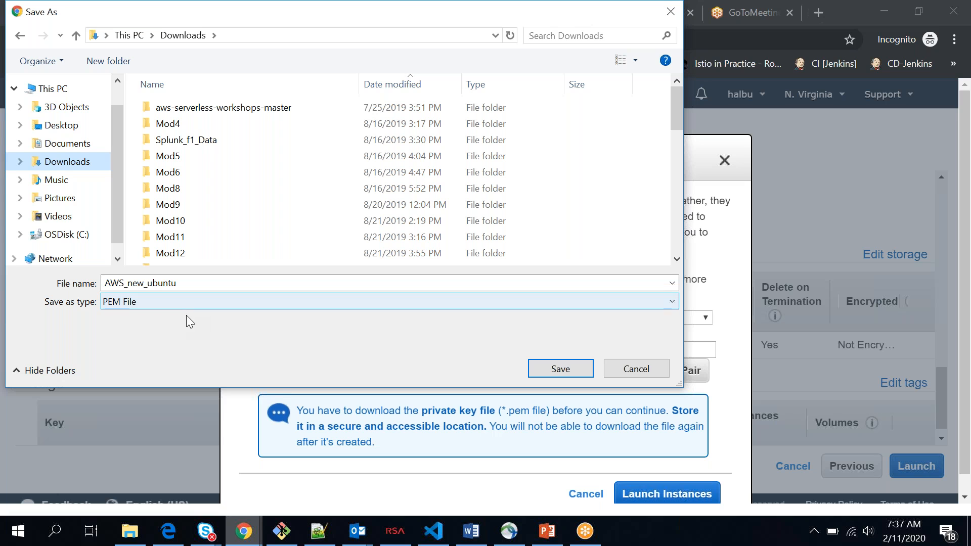
pyautogui.click(300, 301)
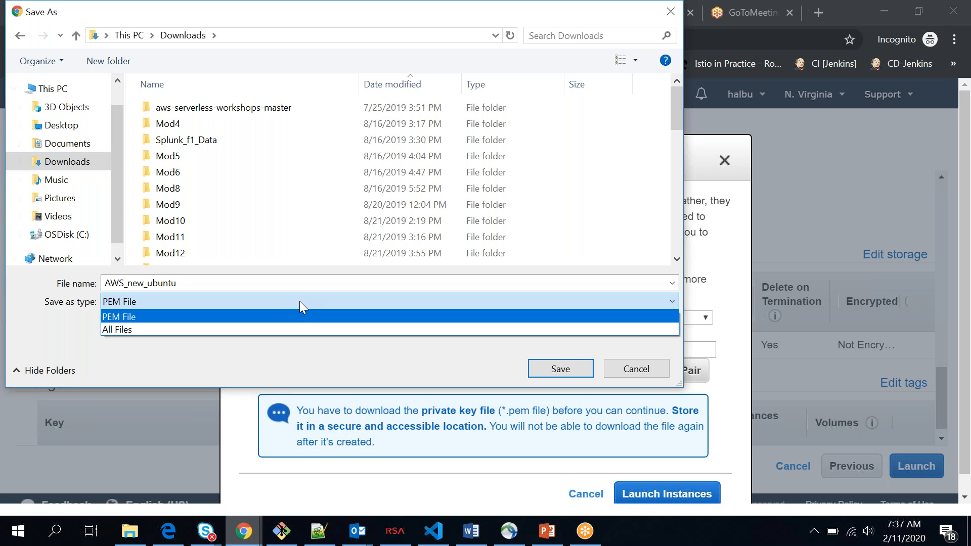
pyautogui.click(300, 302)
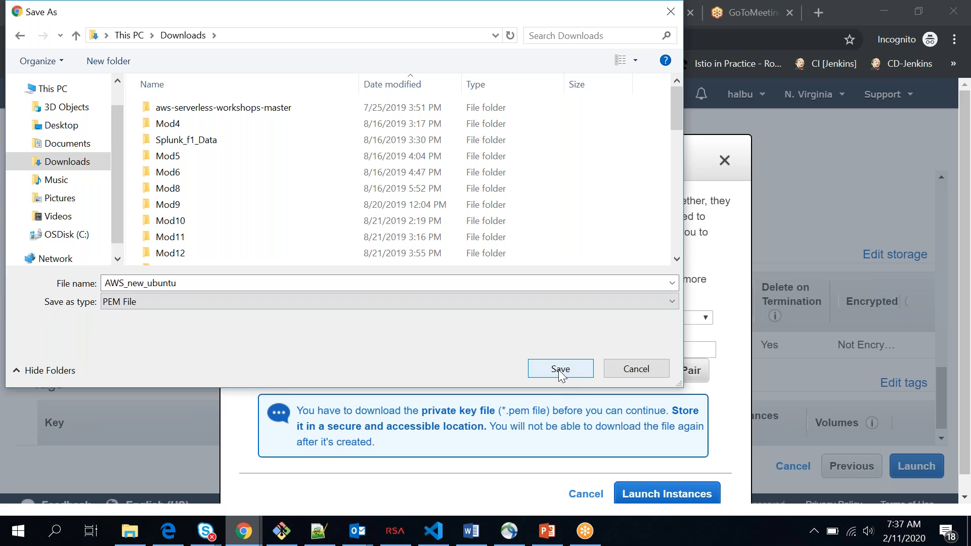
pyautogui.click(558, 370)
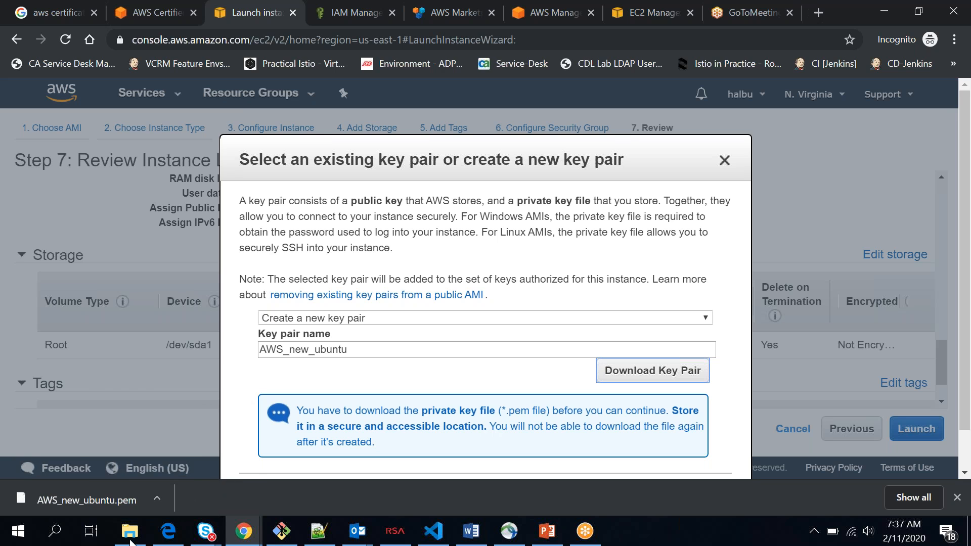
# Search Windows for PuTTY and open the PuTTYgen key generator.
pyautogui.click(55, 532)
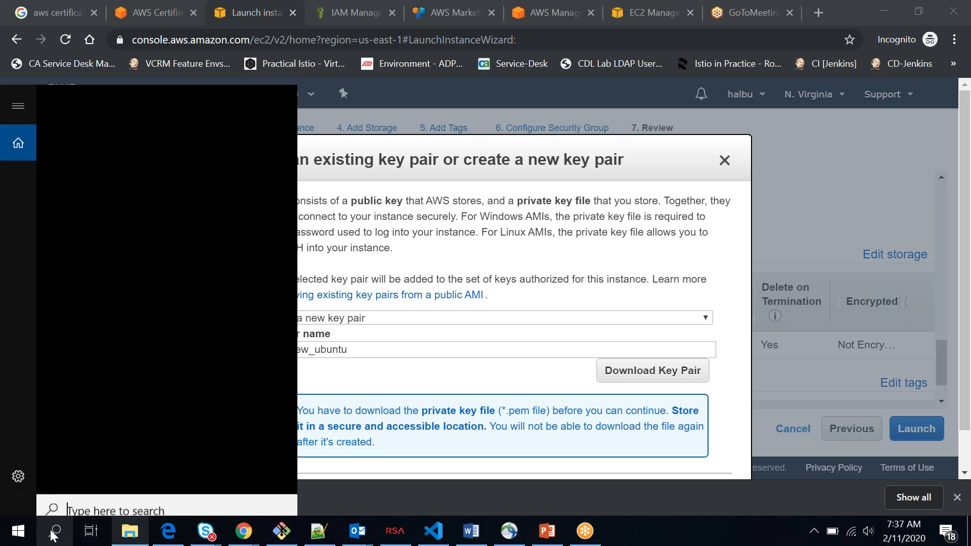
pyautogui.write('putyy')
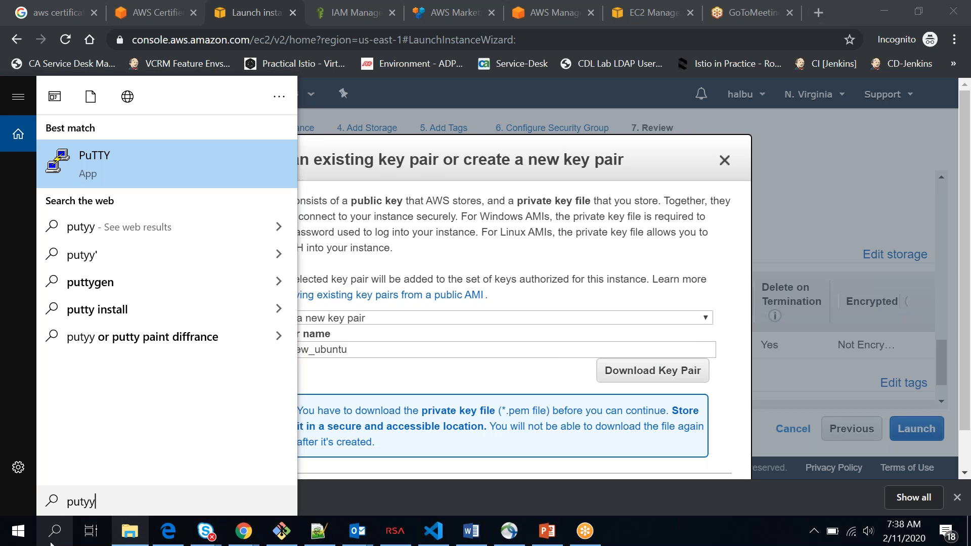
pyautogui.press('BackSpace')
pyautogui.press('BackSpace')
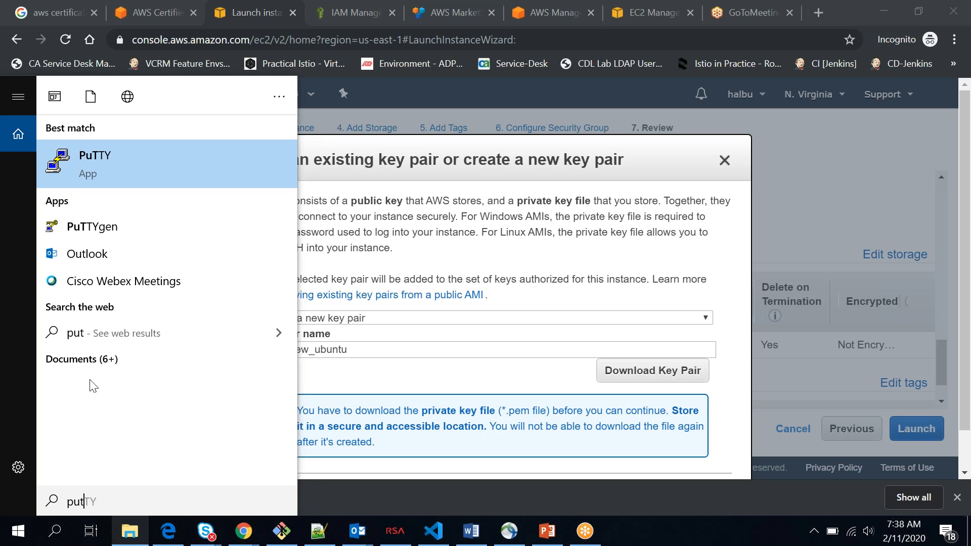
pyautogui.click(192, 226)
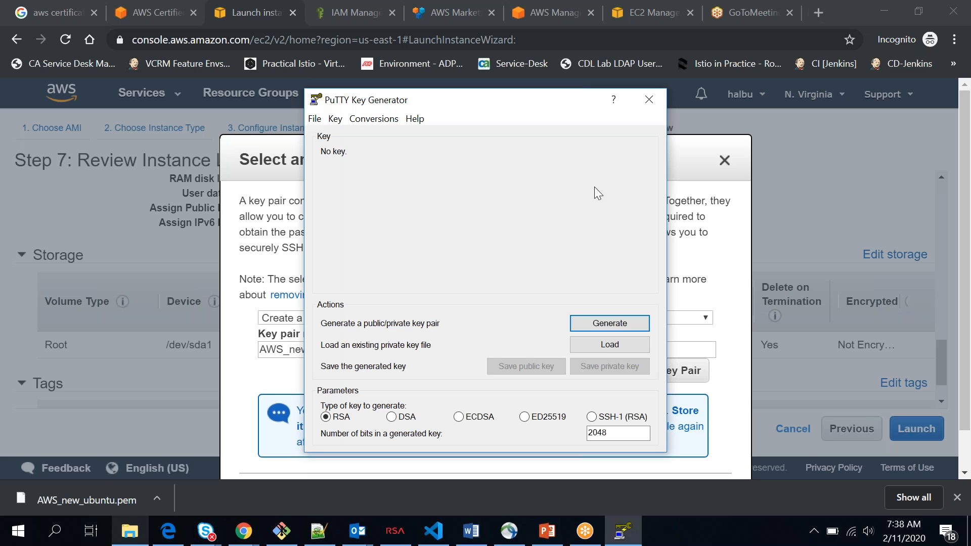
# Start loading an existing private key file, browsing the Downloads folder with all file types shown.
pyautogui.click(605, 351)
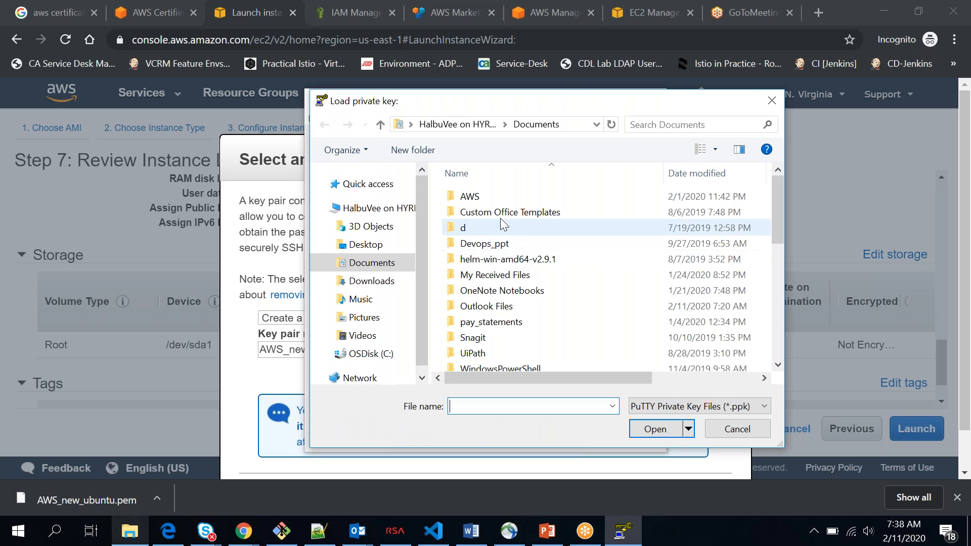
pyautogui.click(383, 283)
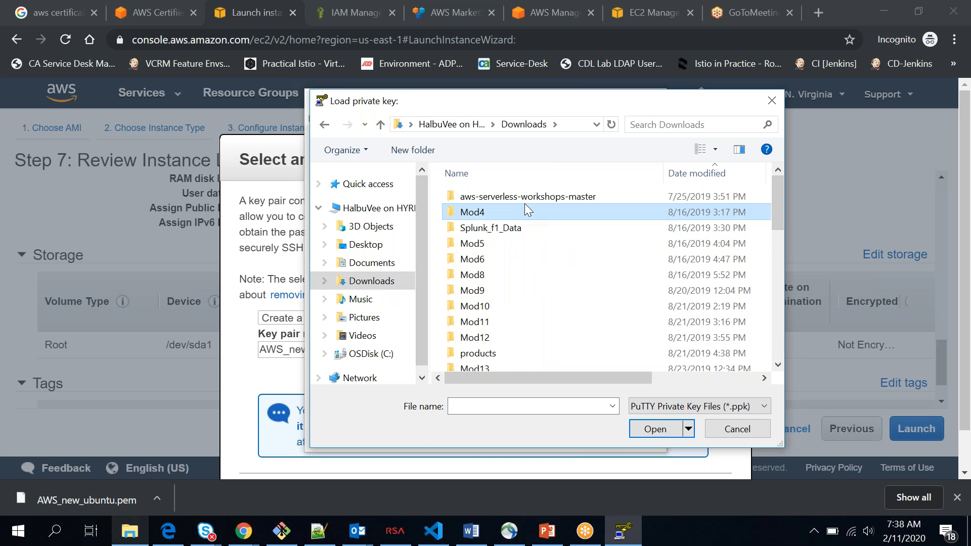
pyautogui.scroll(-5, 523, 203)
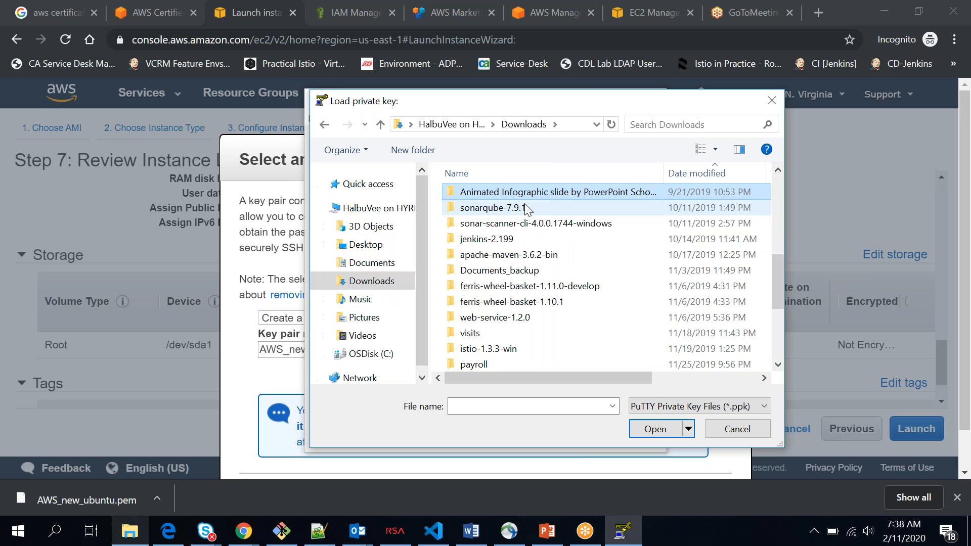
pyautogui.click(741, 406)
pyautogui.click(691, 435)
pyautogui.scroll(1, 554, 338)
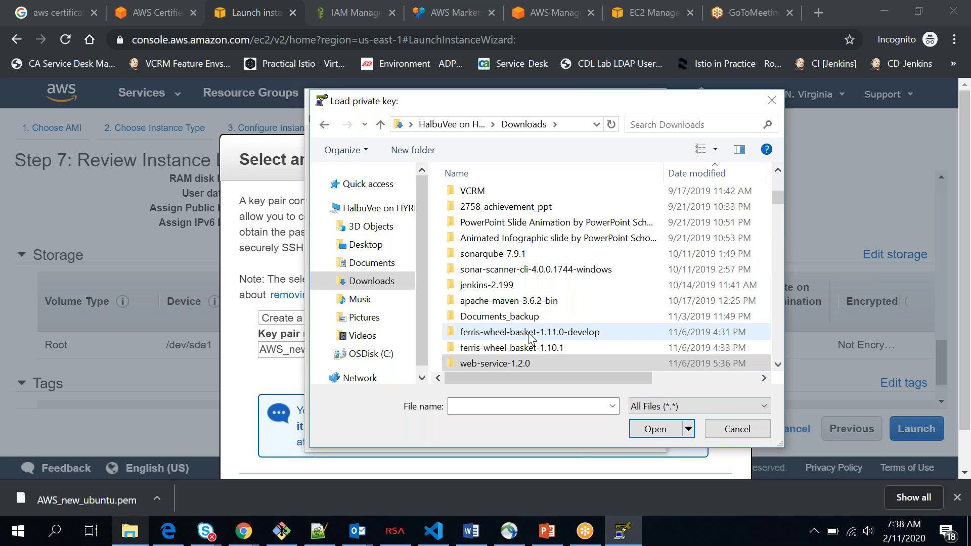
# Look for the AWS key file by name and sort the Downloads files by newest modified date.
pyautogui.click(501, 302)
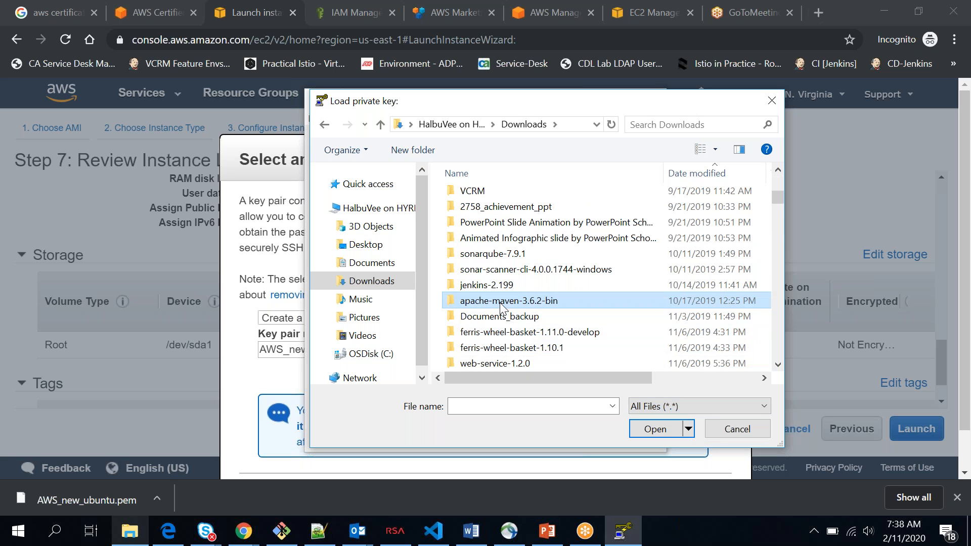
pyautogui.write('aw')
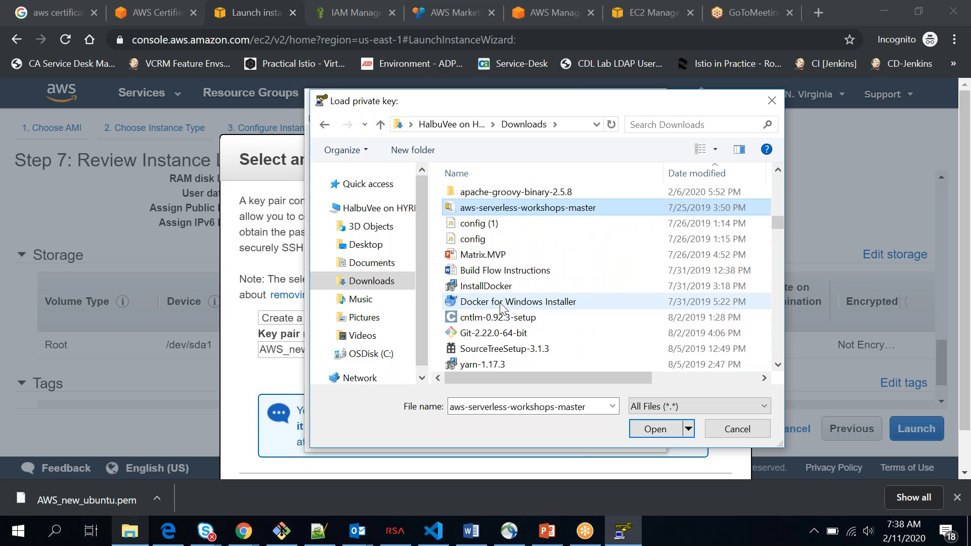
pyautogui.write('apache-tomcat-8.5.45')
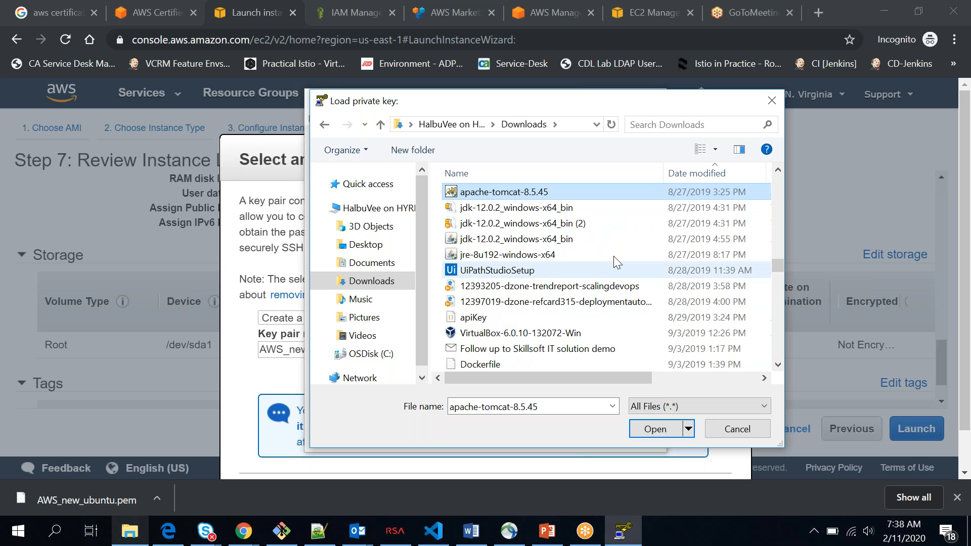
pyautogui.click(714, 173)
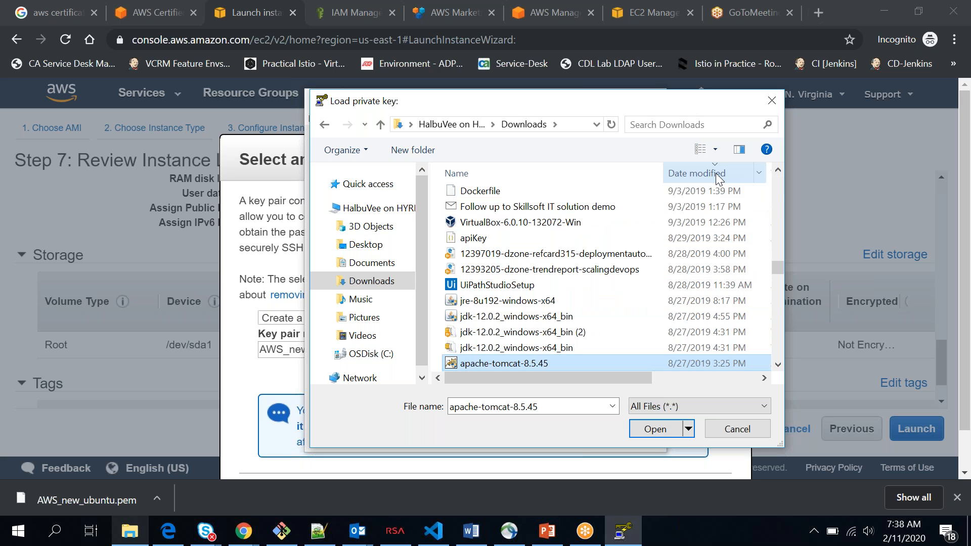
# Find the private key file AWS_new_ubuntu.pem in Downloads, load it into the key generator and dismiss the import notice.
pyautogui.press('a')
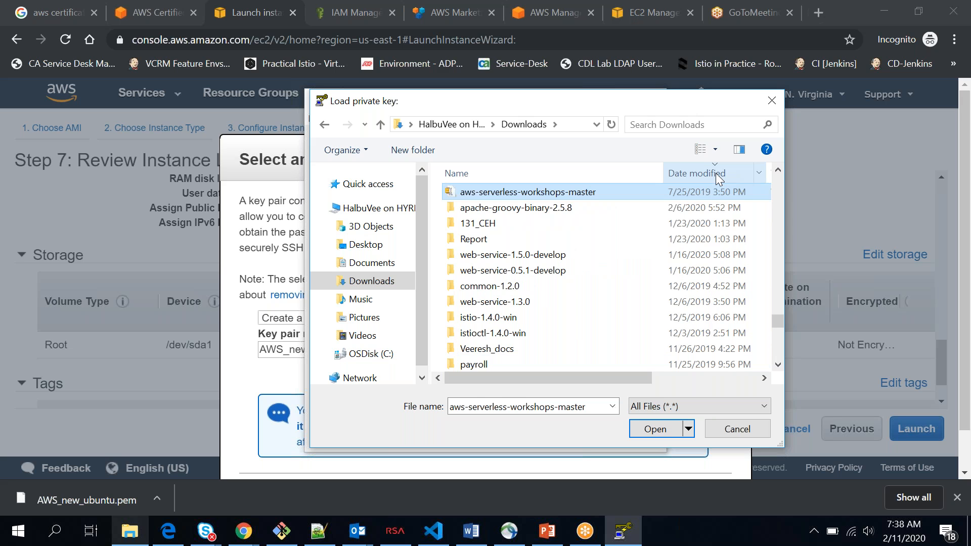
pyautogui.press('a')
pyautogui.press('a')
pyautogui.press('a')
pyautogui.press('a')
pyautogui.press('a')
pyautogui.press('a')
pyautogui.press('a')
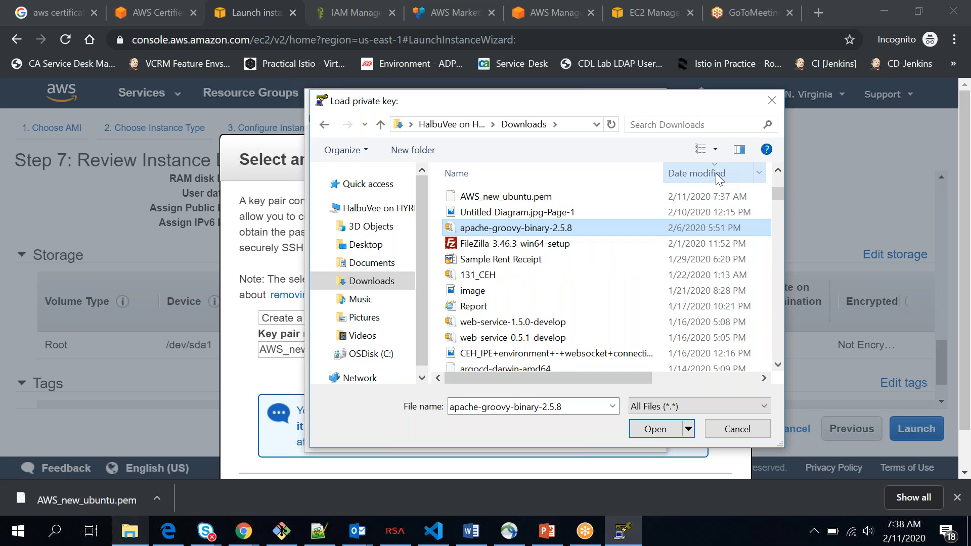
pyautogui.press('a')
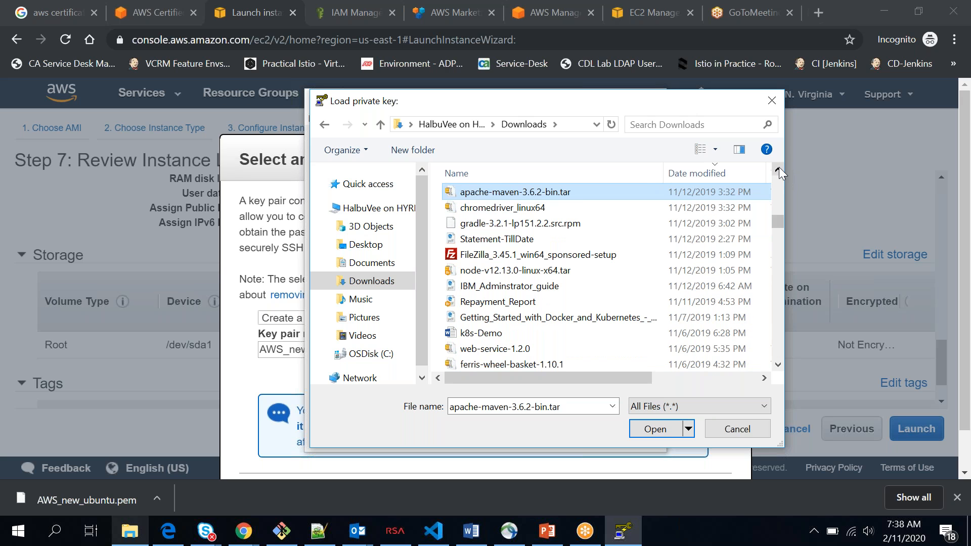
pyautogui.click(778, 170)
pyautogui.click(778, 169)
pyautogui.click(779, 169)
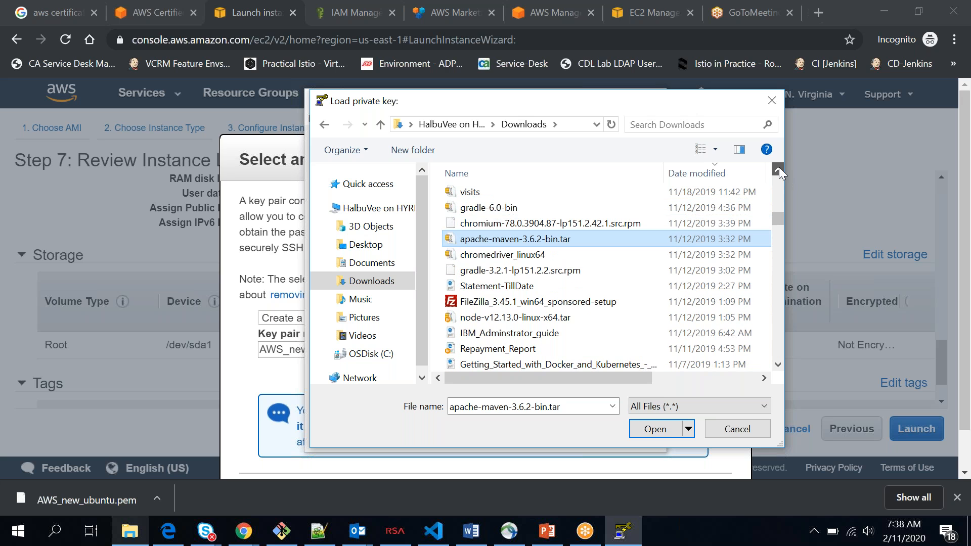
pyautogui.click(779, 170)
pyautogui.press('a')
pyautogui.press('a')
pyautogui.press('a')
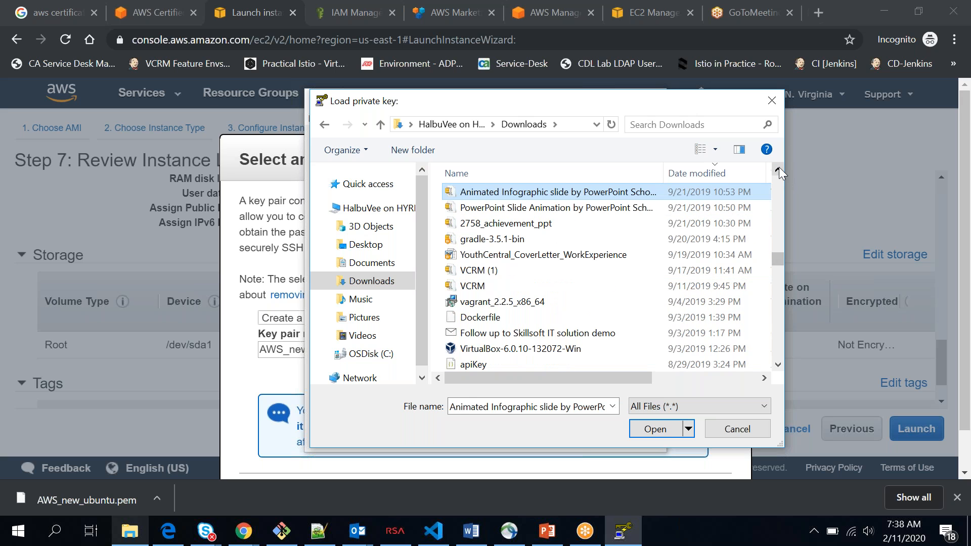
pyautogui.press('a')
pyautogui.press('a')
pyautogui.press('a')
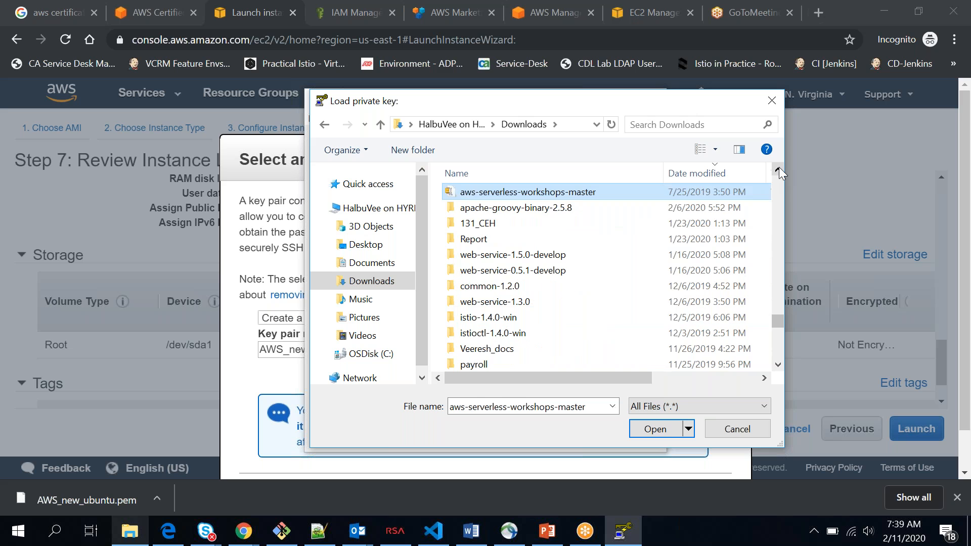
pyautogui.press('a')
pyautogui.press('a')
pyautogui.press('a')
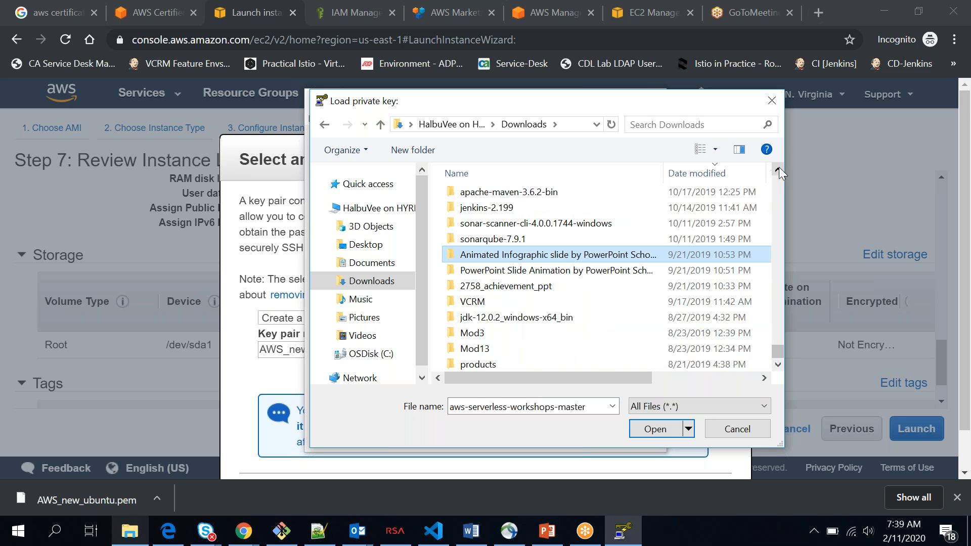
pyautogui.press('a')
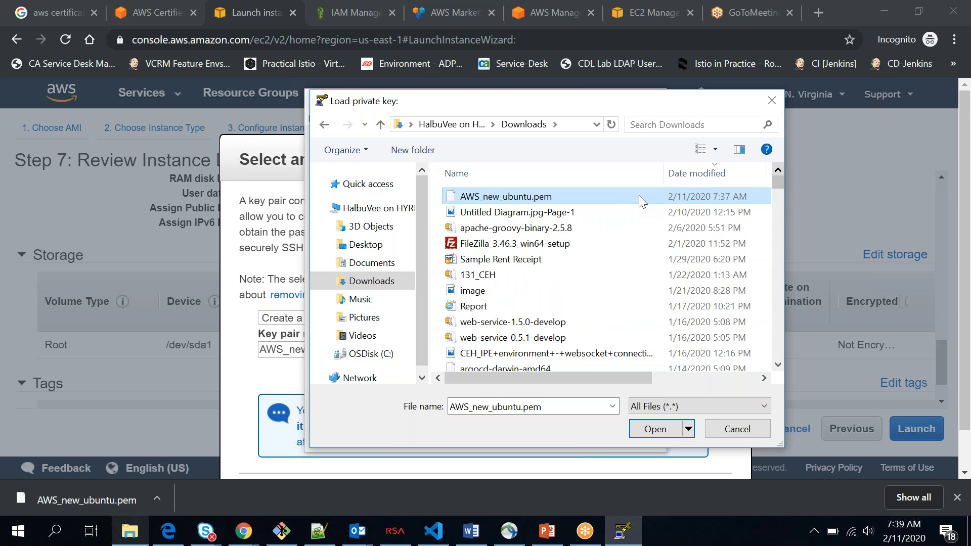
pyautogui.click(656, 428)
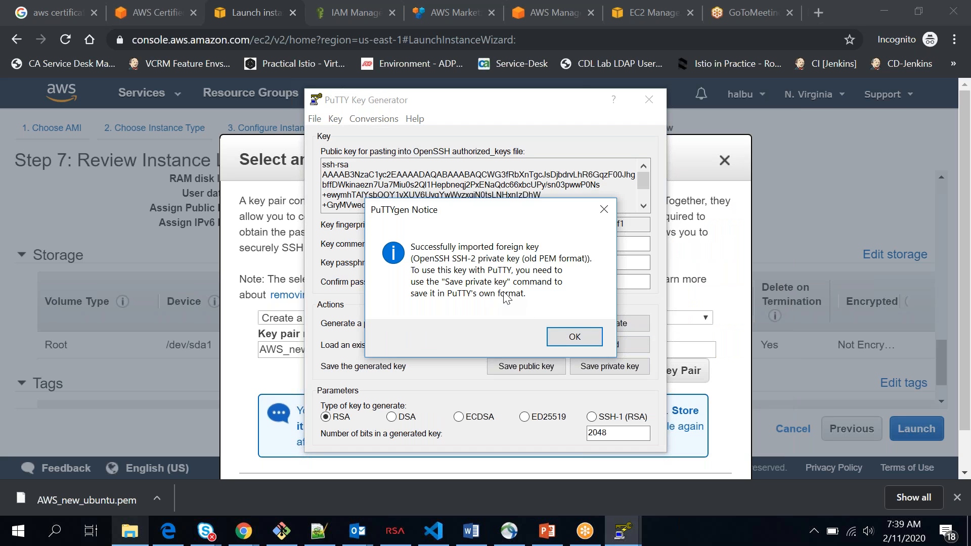
pyautogui.click(558, 333)
# Save the imported private key without a passphrase as the PuTTY key file AWS_Ubuntu_key in Downloads, and close the key generator.
pyautogui.click(611, 365)
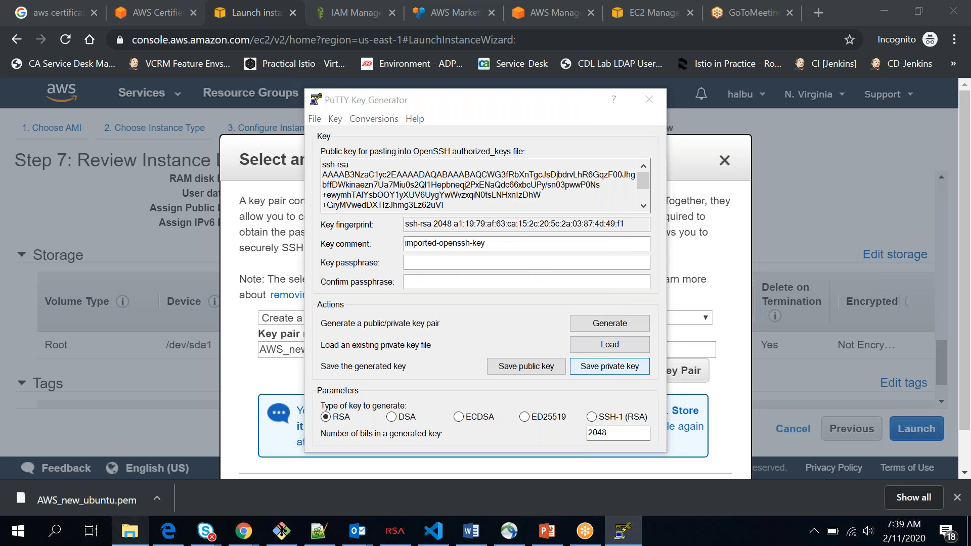
pyautogui.click(496, 324)
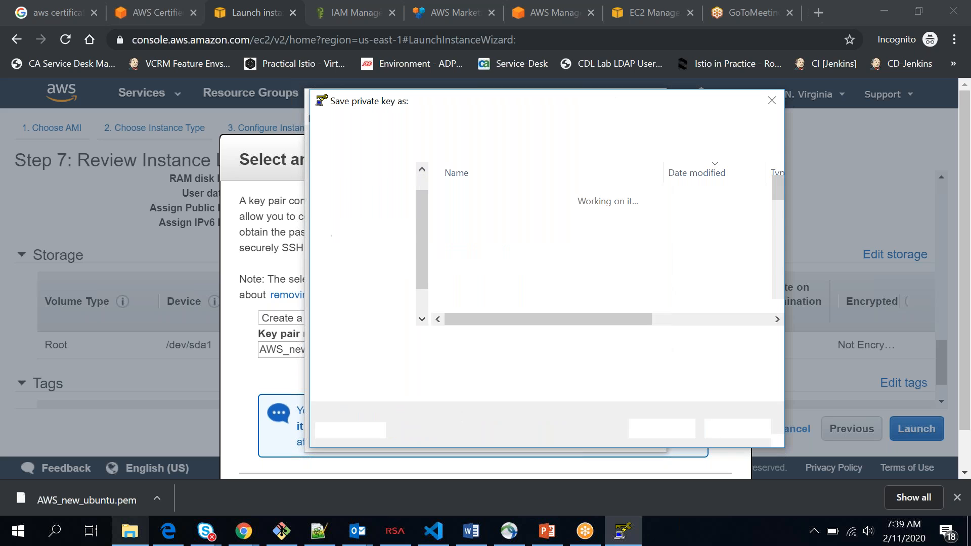
pyautogui.write('A')
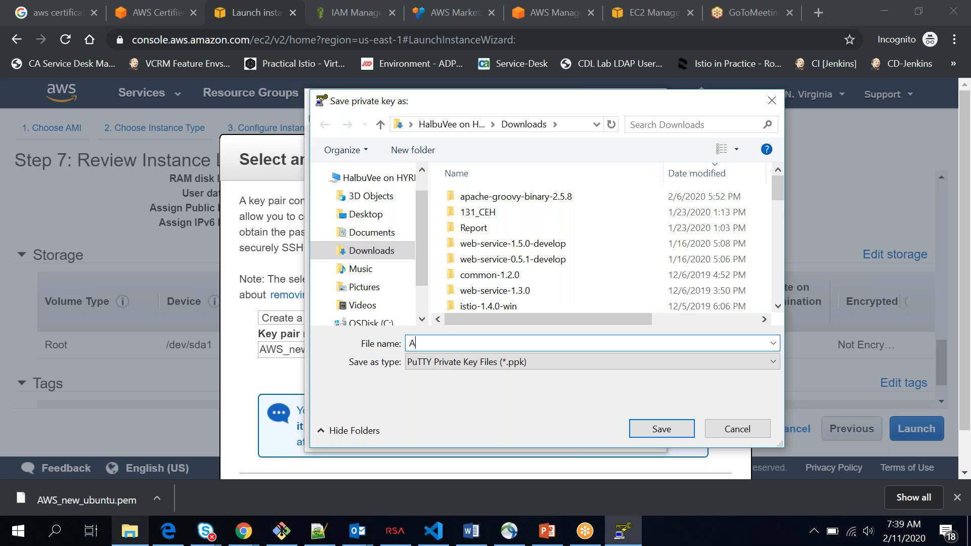
pyautogui.write('WS_')
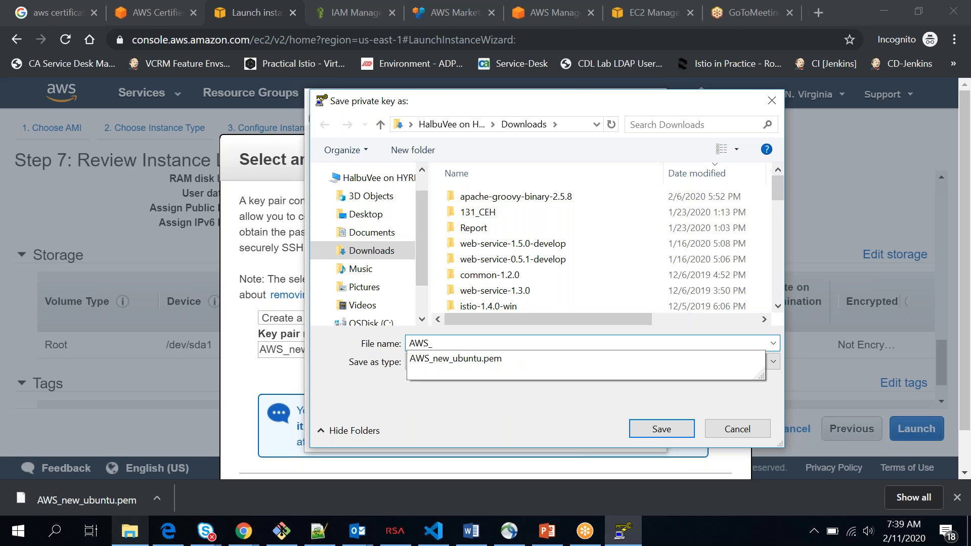
pyautogui.write('Ubuntu')
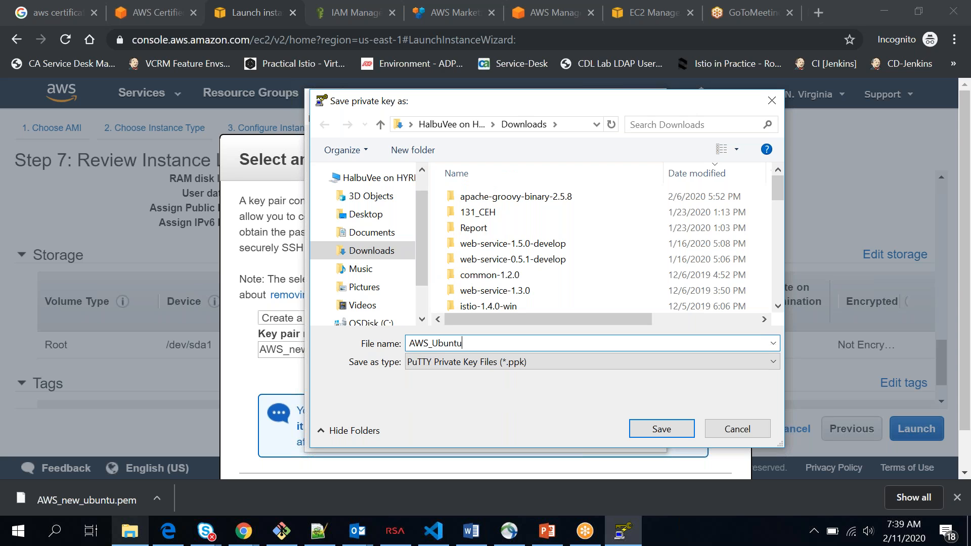
pyautogui.write('_key')
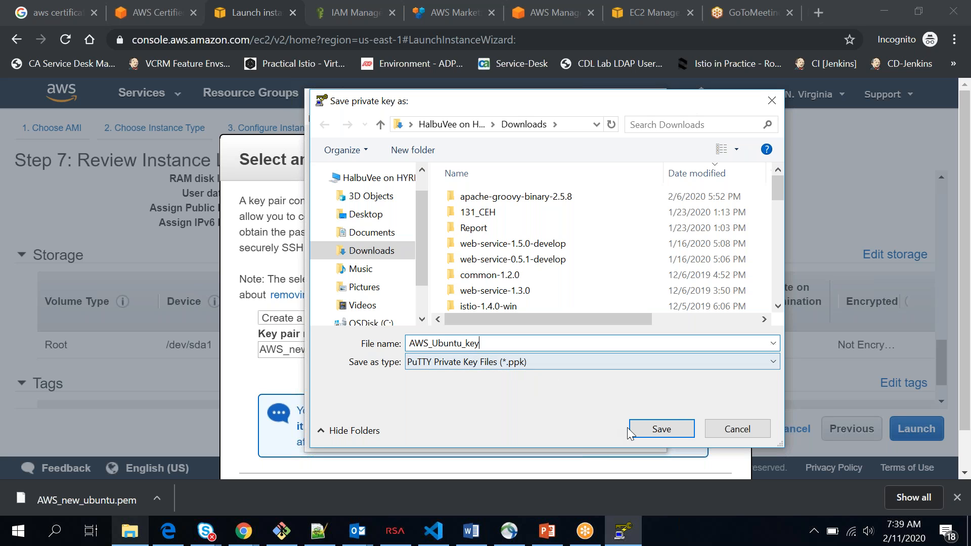
pyautogui.click(645, 433)
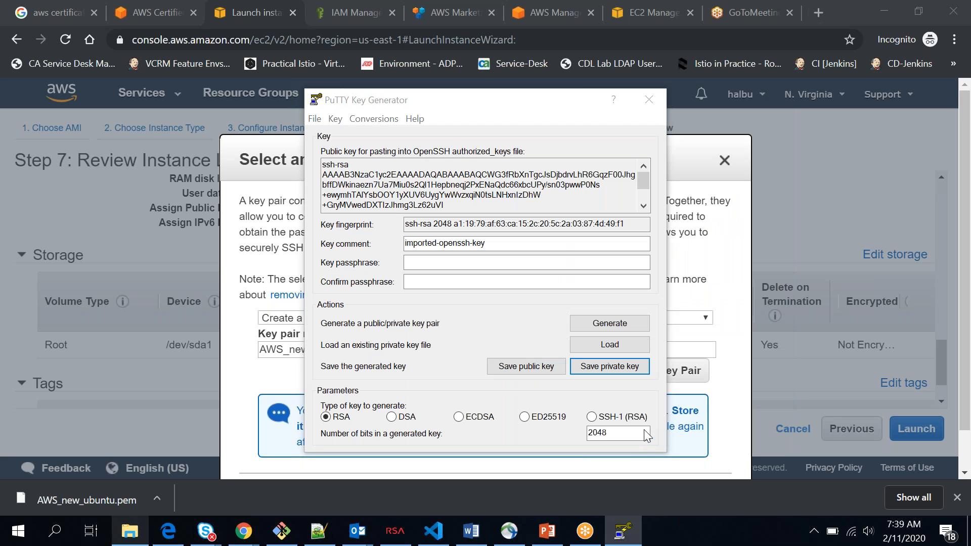
pyautogui.click(653, 101)
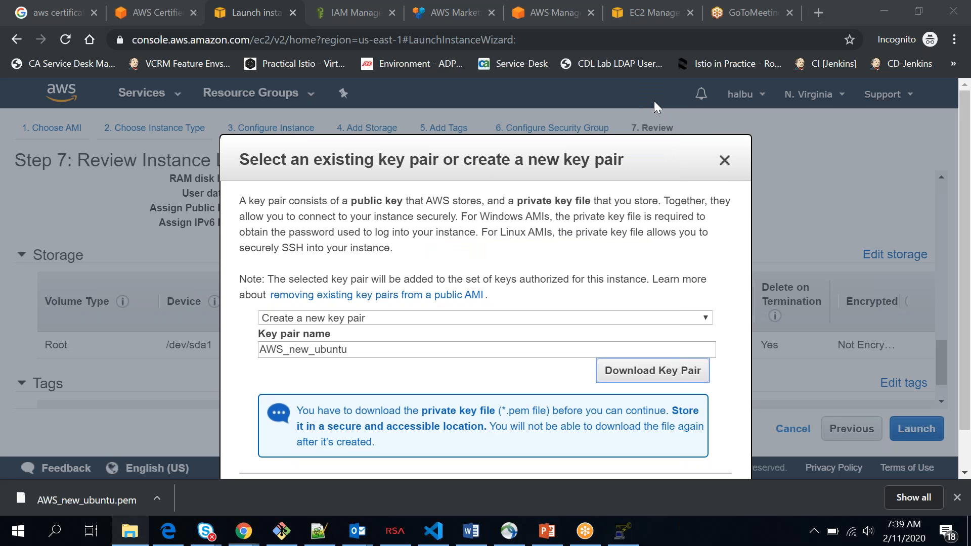
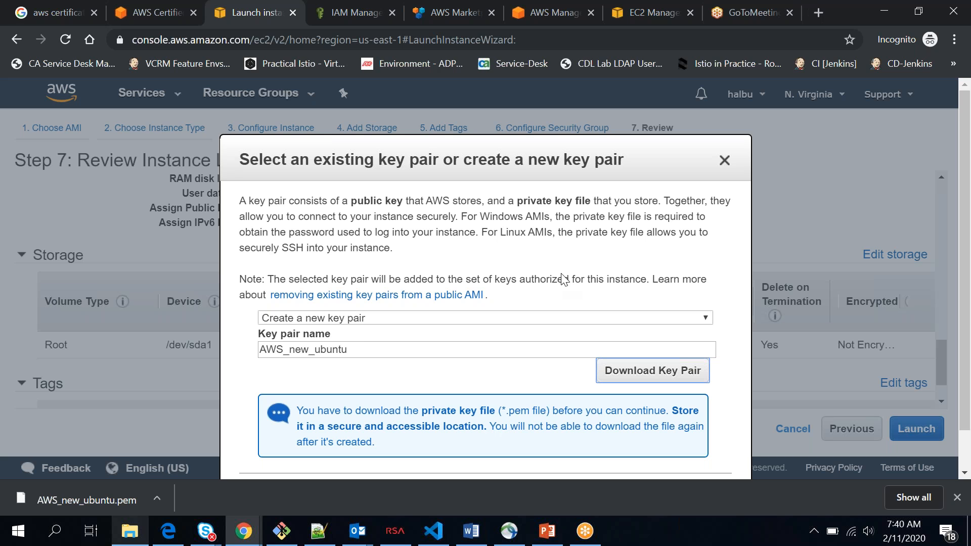
pyautogui.click(55, 542)
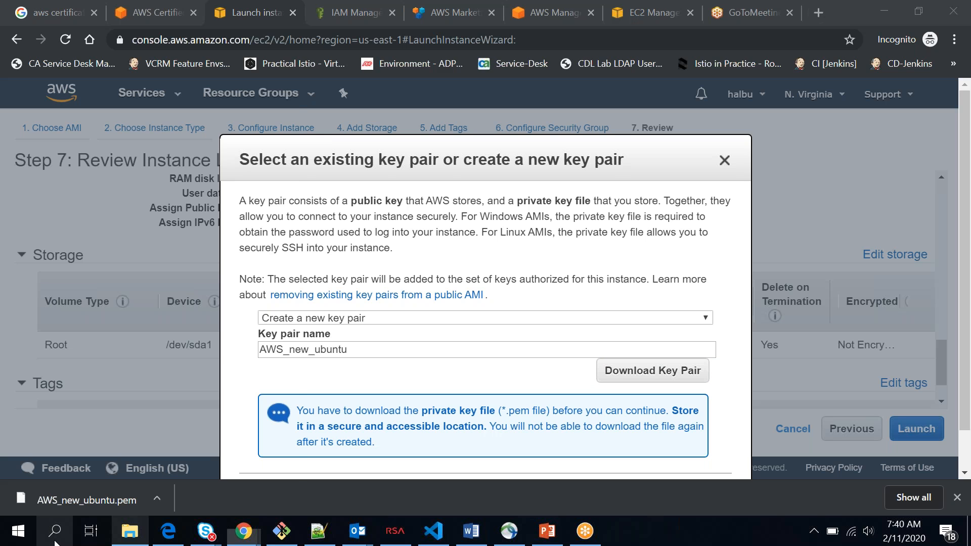
pyautogui.write('pu')
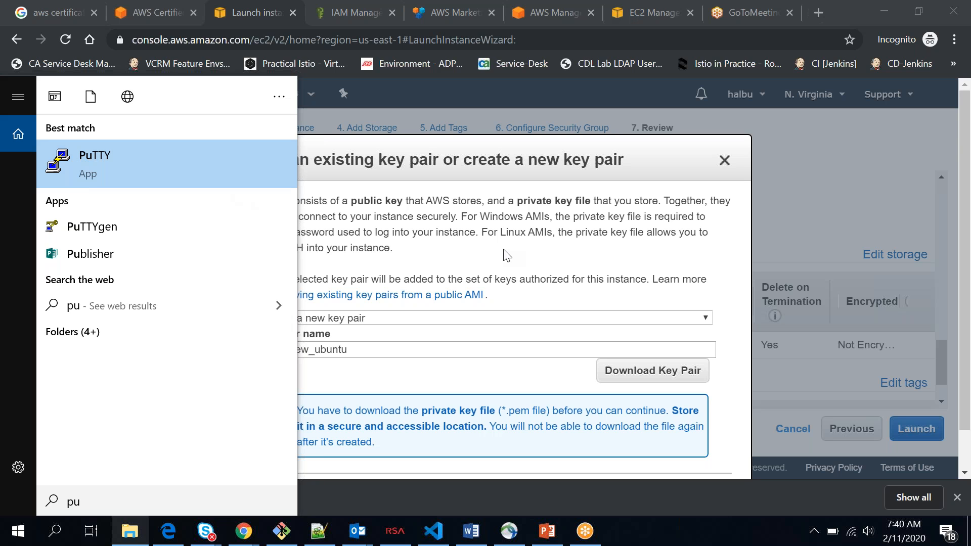
pyautogui.click(571, 157)
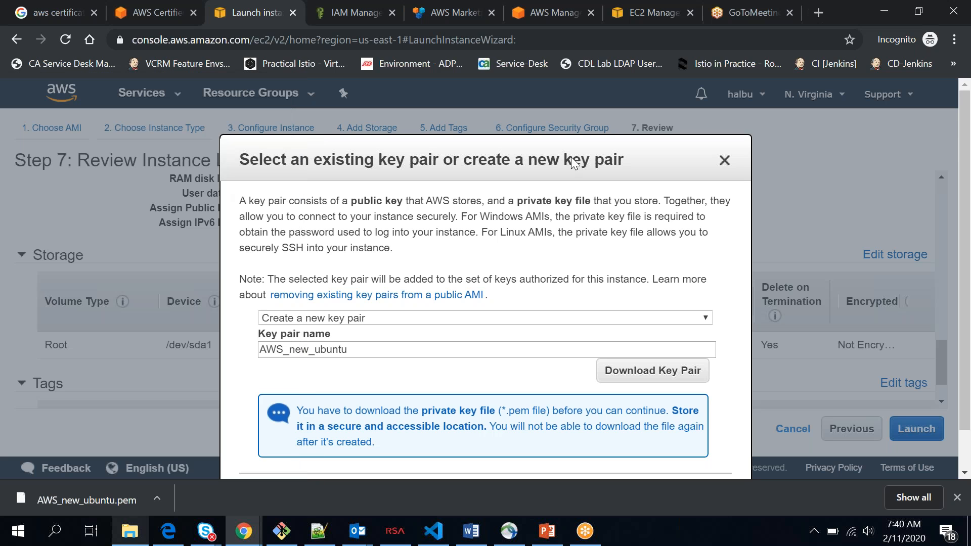
# Launch the instance with the new key pair AWS_new_ubuntu.
pyautogui.scroll(-2, 572, 151)
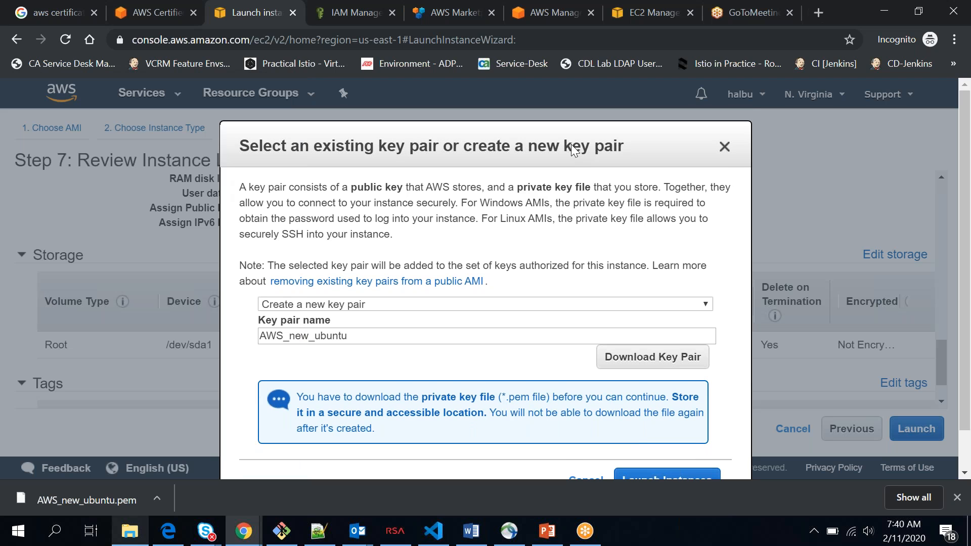
pyautogui.moveTo(570, 144); pyautogui.dragTo(567, 134)
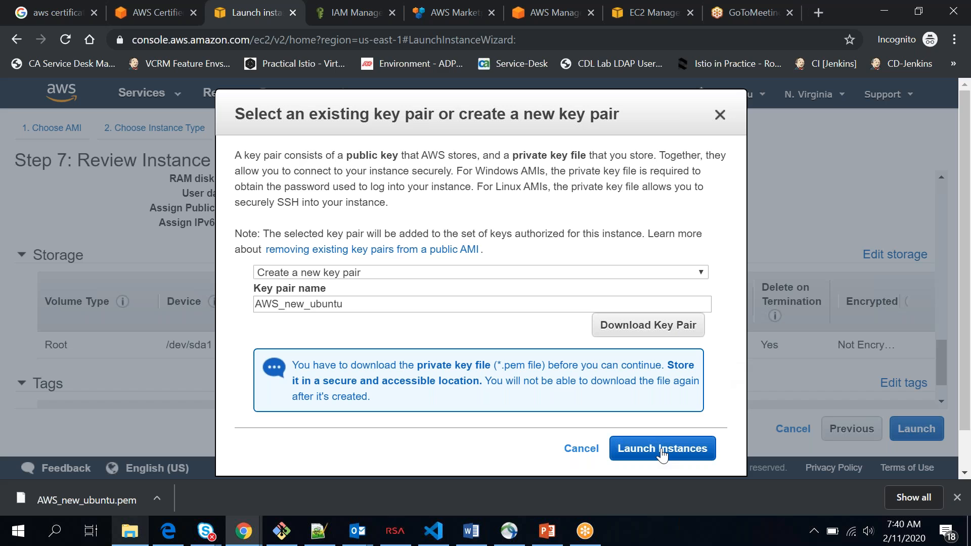
pyautogui.click(661, 449)
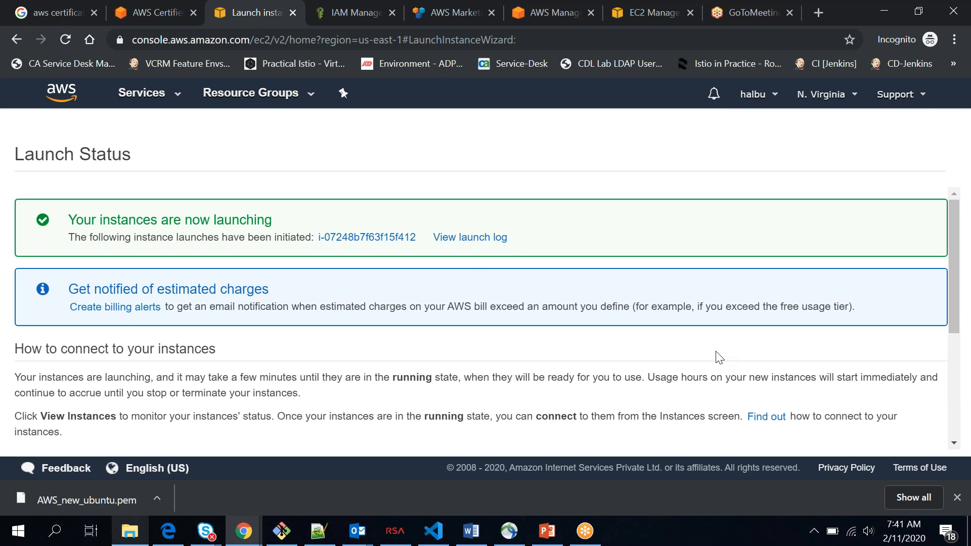
# Go through the launch status information and open the list of EC2 instances.
pyautogui.scroll(-1, 719, 358)
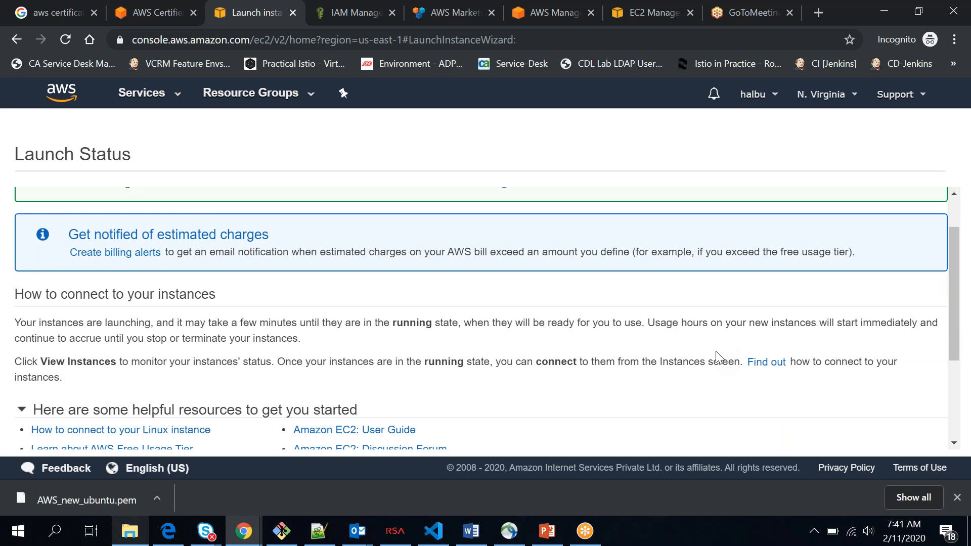
pyautogui.scroll(-1, 715, 353)
pyautogui.scroll(-1, 719, 358)
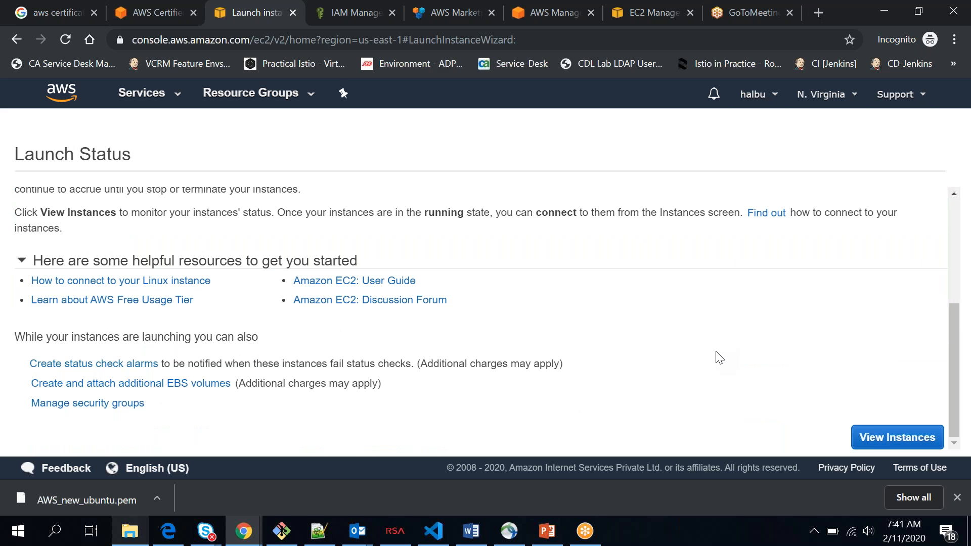
pyautogui.click(883, 437)
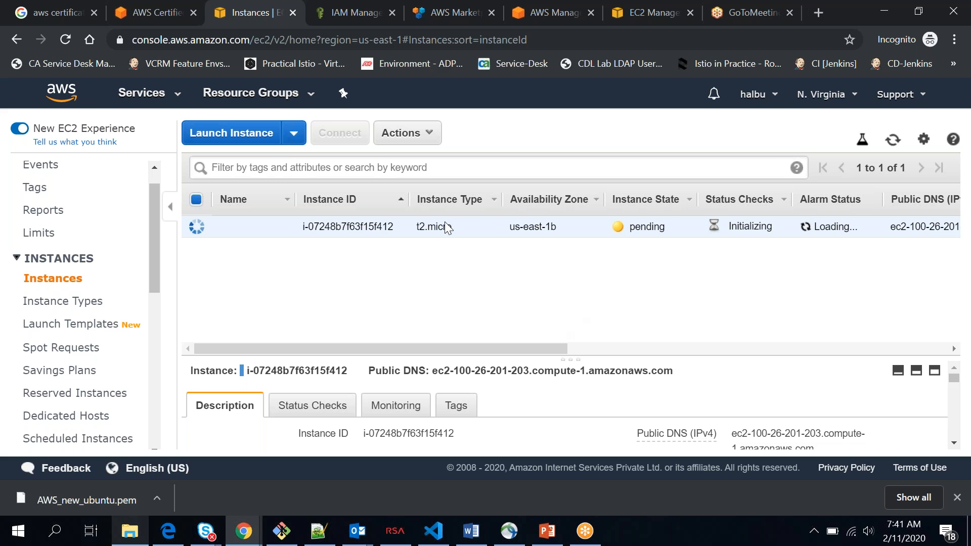
# Enlarge the details pane and examine the new instance's description, including its state, type, DNS names and IP addresses.
pyautogui.moveTo(613, 358); pyautogui.dragTo(613, 292)
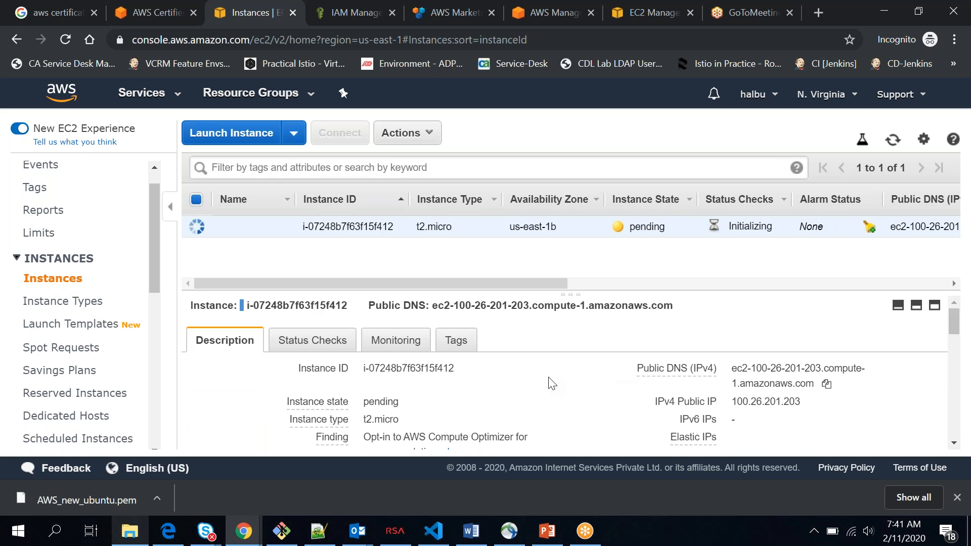
pyautogui.scroll(-1, 551, 382)
pyautogui.scroll(1, 576, 387)
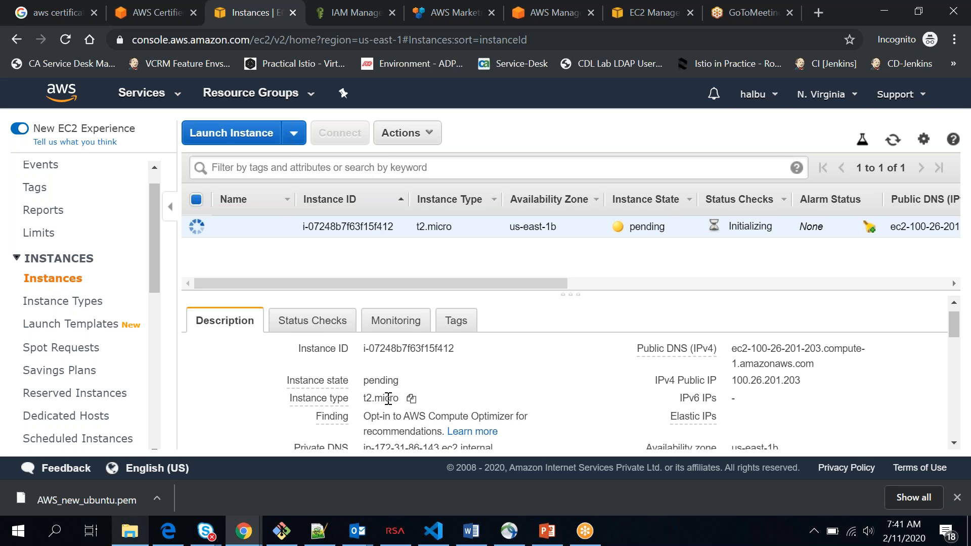
pyautogui.moveTo(330, 385)
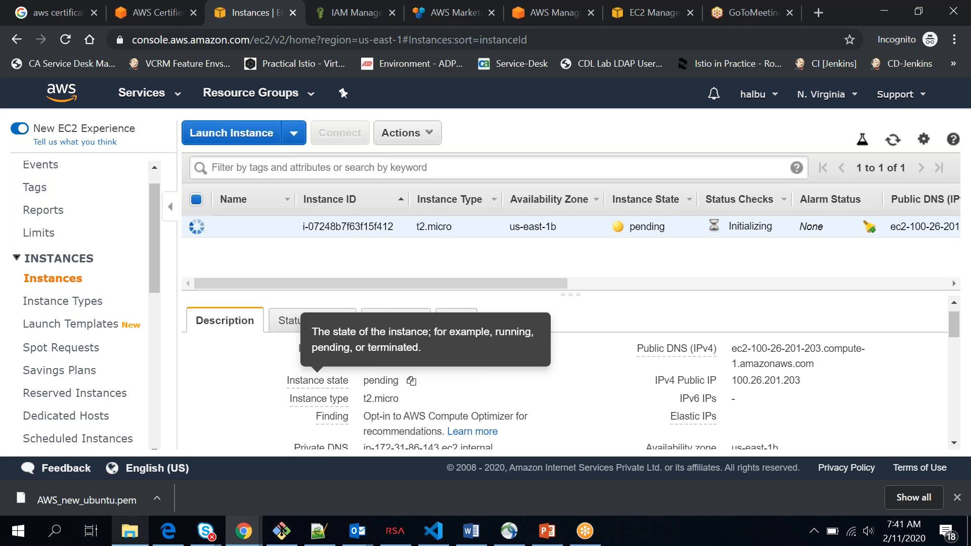
pyautogui.scroll(-1, 522, 390)
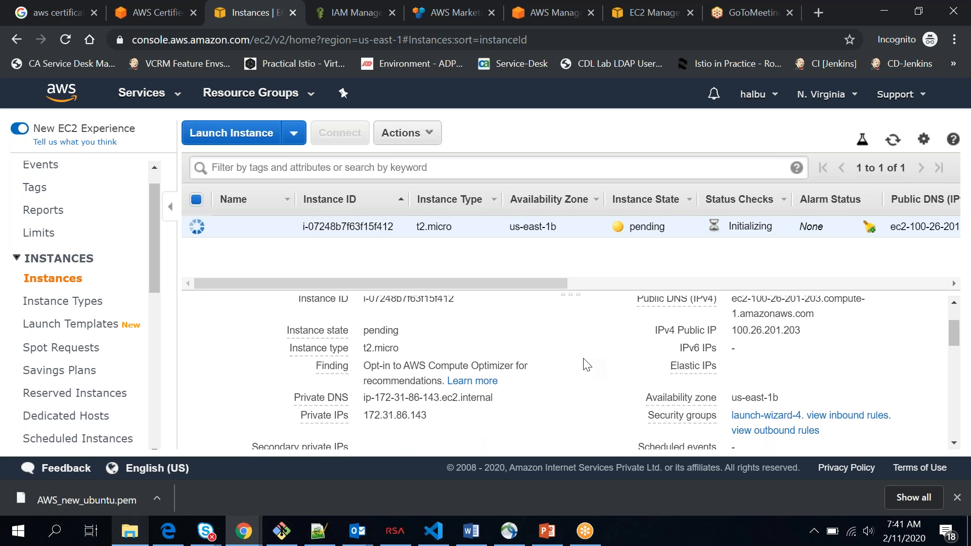
# Examine the rest of the new instance's description, including its security group, VPC, AMI, key pair name, root device and tenancy.
pyautogui.scroll(-1, 586, 364)
pyautogui.scroll(-1, 586, 364)
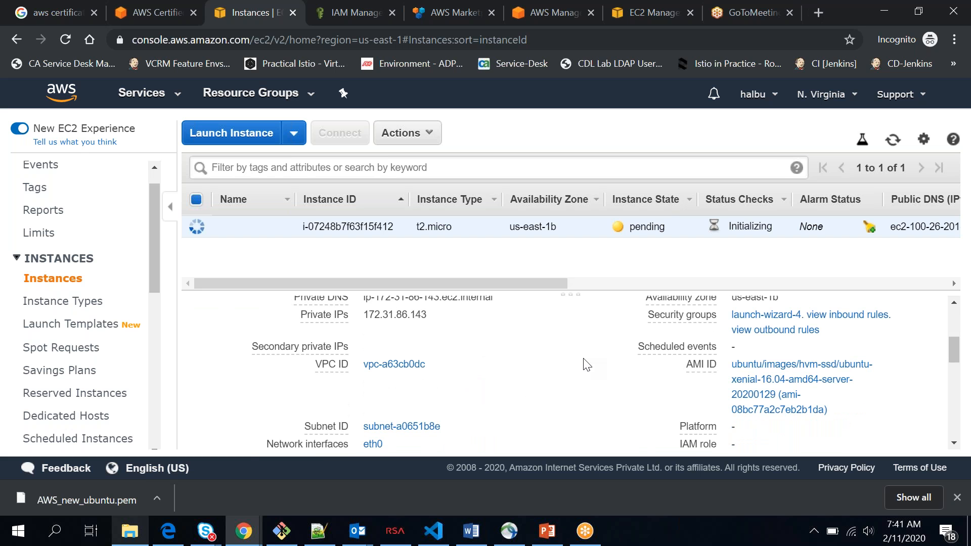
pyautogui.scroll(-1, 475, 397)
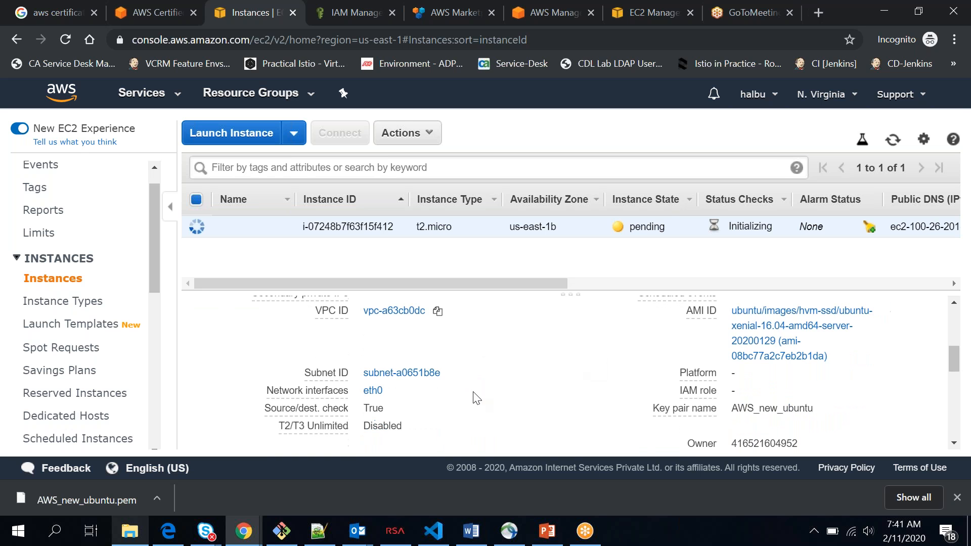
pyautogui.scroll(-2, 475, 398)
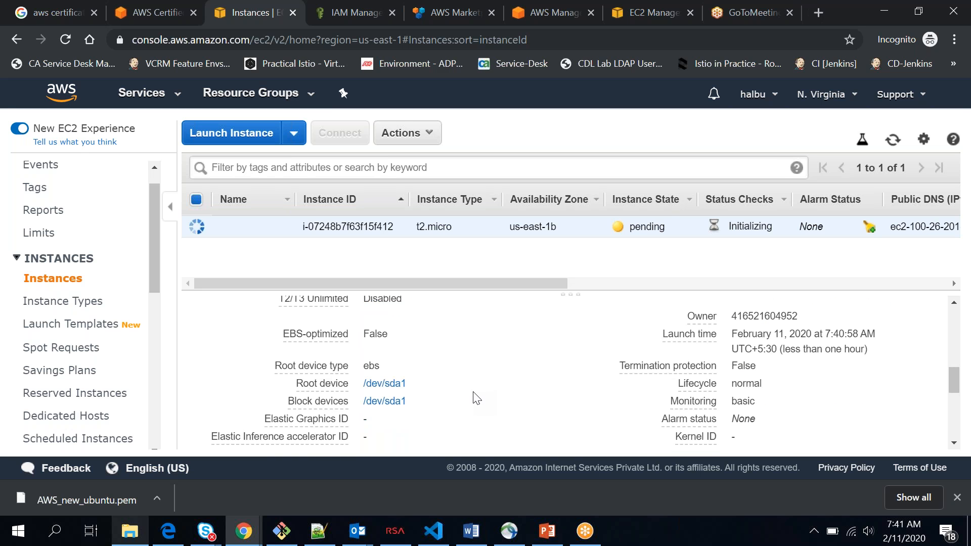
pyautogui.scroll(-1, 475, 398)
pyautogui.scroll(-2, 475, 398)
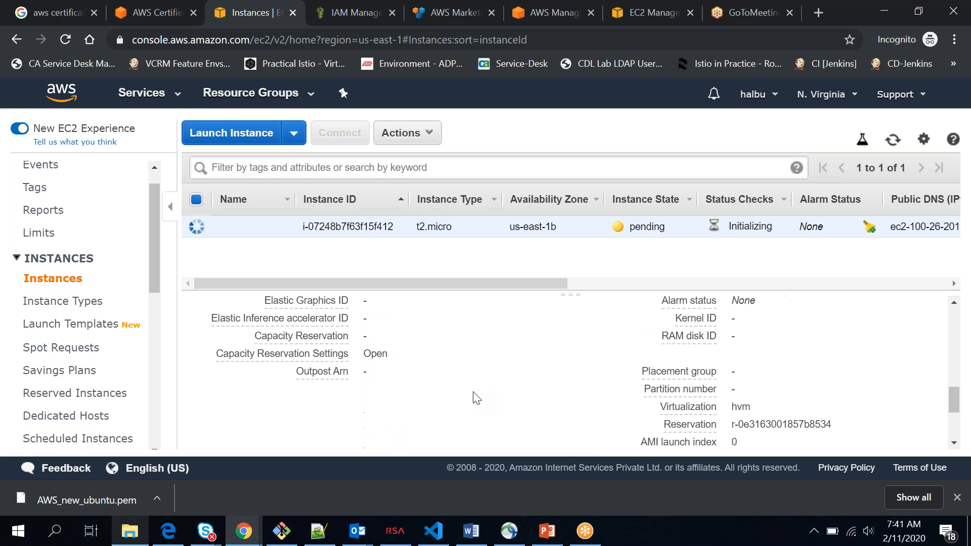
pyautogui.scroll(-1, 475, 398)
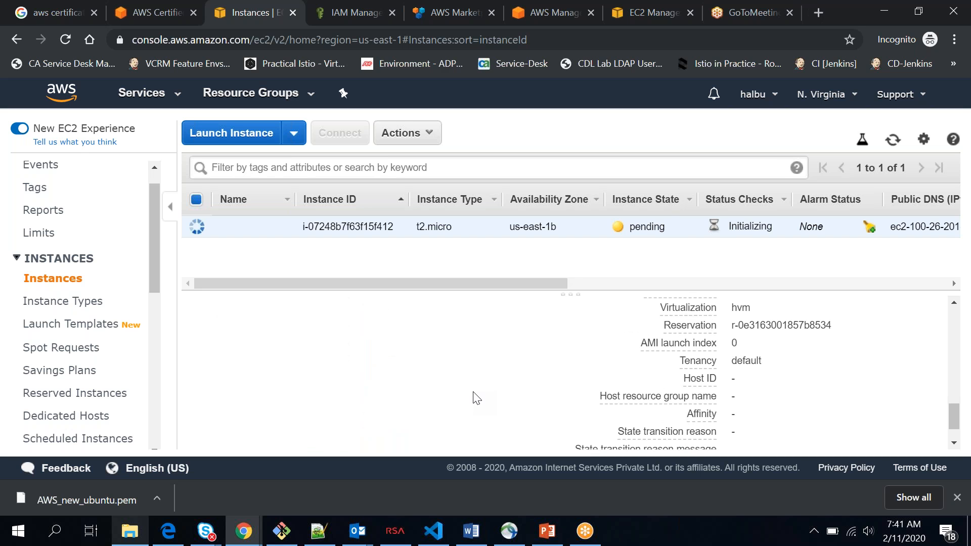
pyautogui.scroll(10, 475, 398)
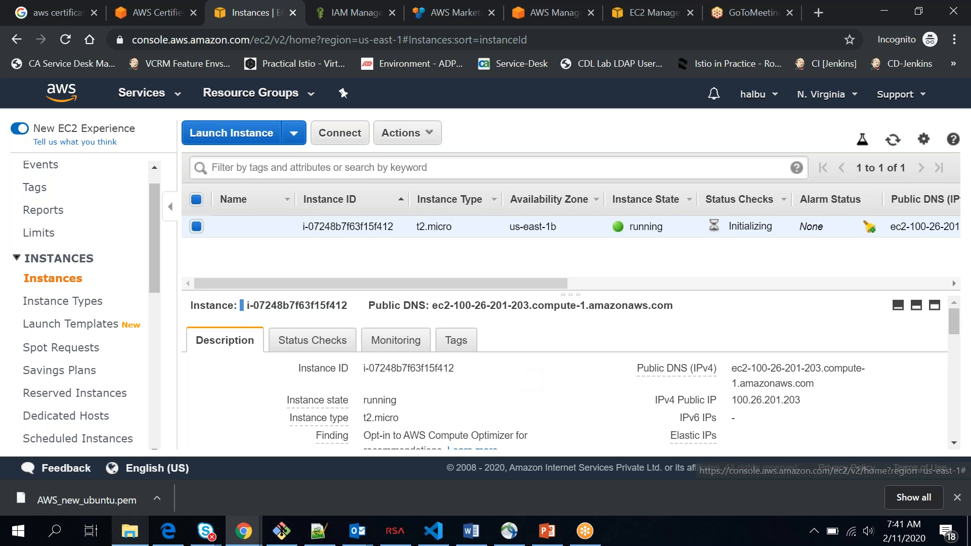
# Open the connection instructions for the instance and examine the example SSH command's key file, user name and public DNS parts.
pyautogui.click(347, 145)
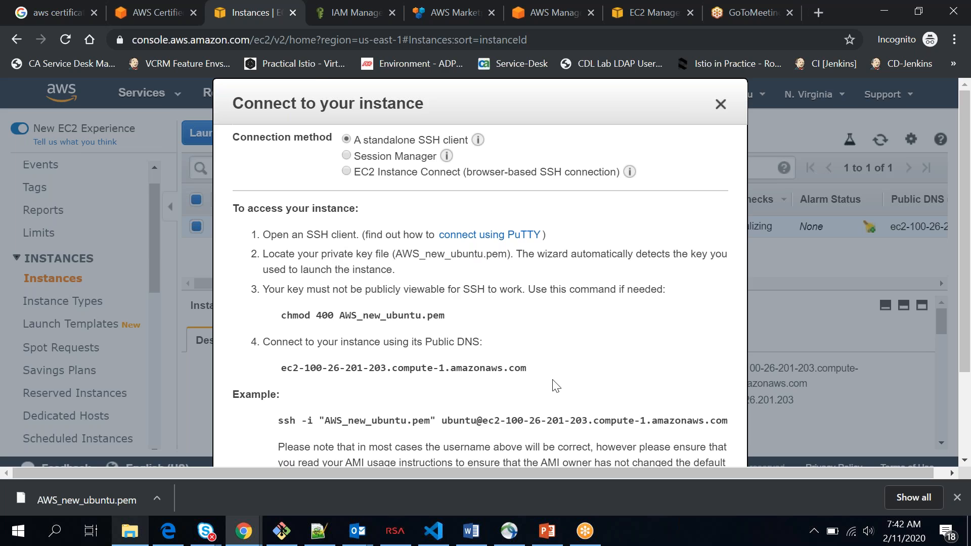
pyautogui.scroll(-1, 556, 386)
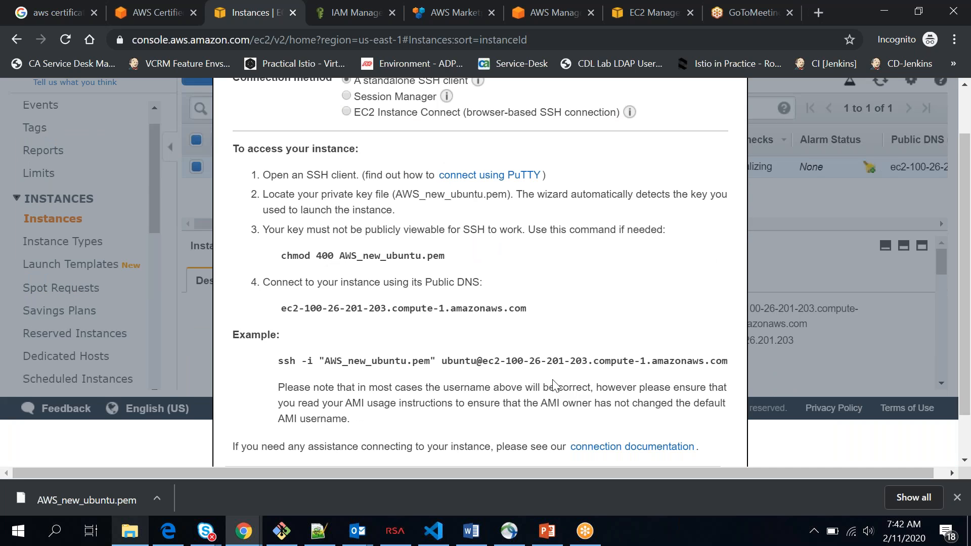
pyautogui.scroll(-1, 555, 385)
pyautogui.moveTo(278, 334); pyautogui.dragTo(415, 336)
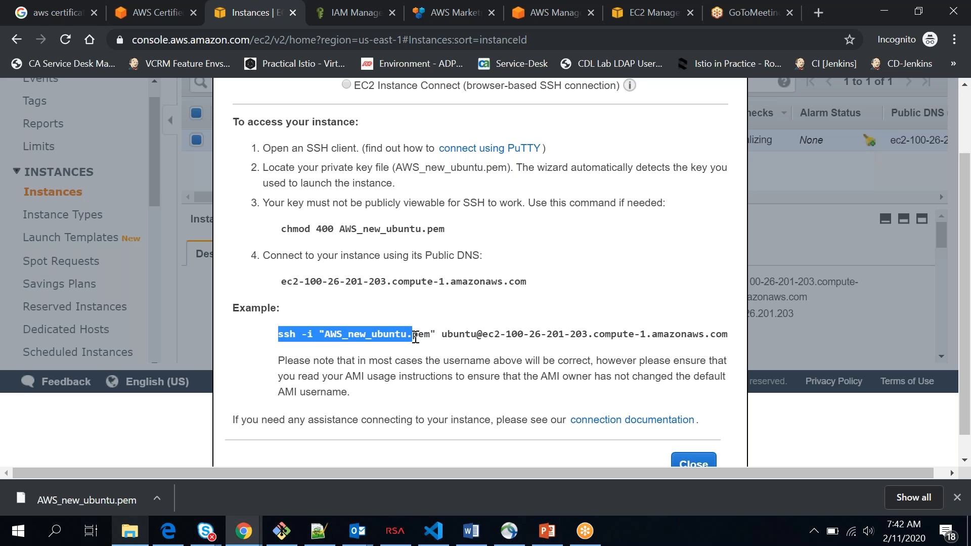
pyautogui.doubleClick(415, 336)
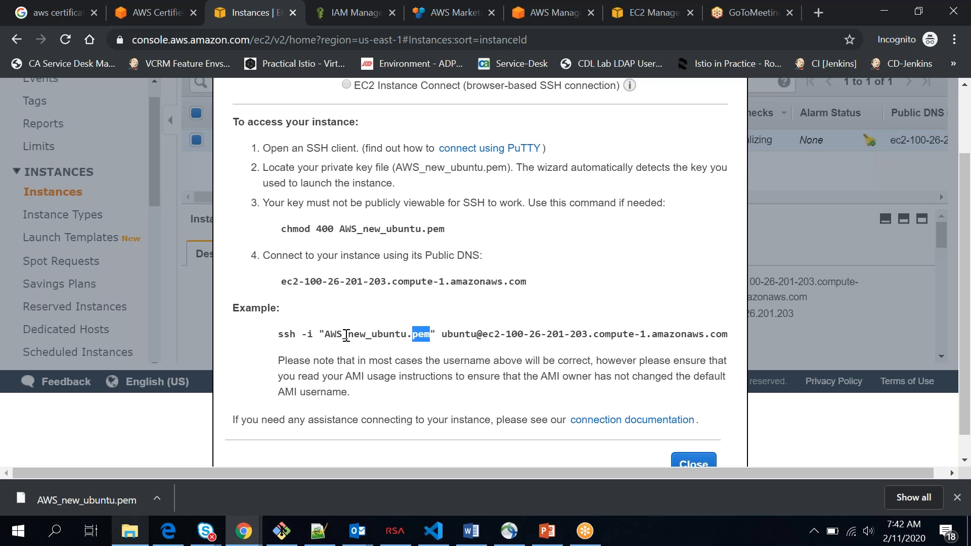
pyautogui.doubleClick(444, 334)
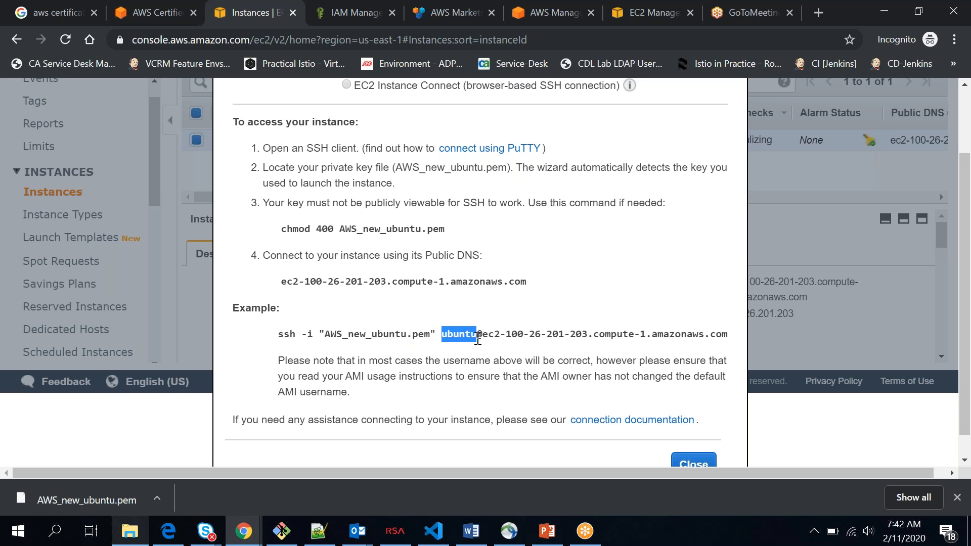
pyautogui.moveTo(481, 334); pyautogui.dragTo(728, 335)
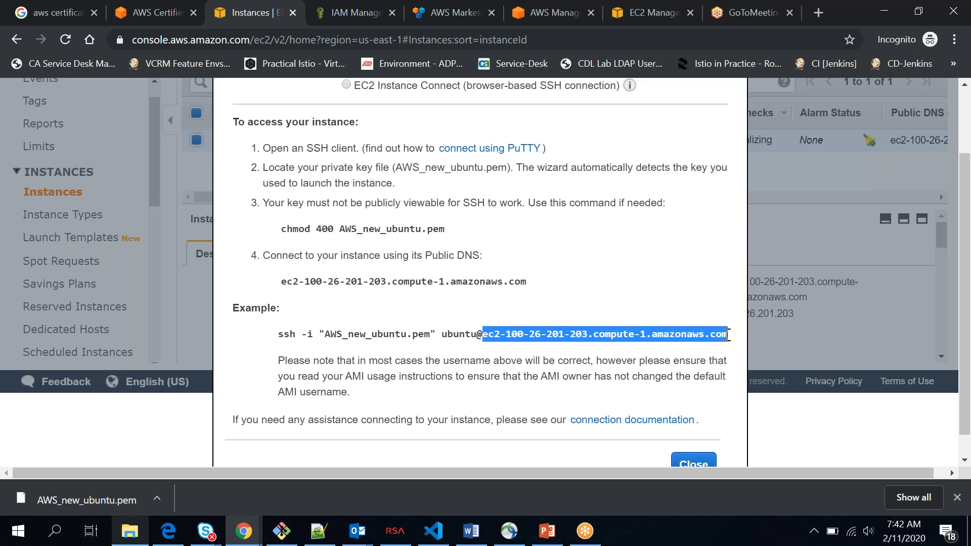
pyautogui.click(616, 352)
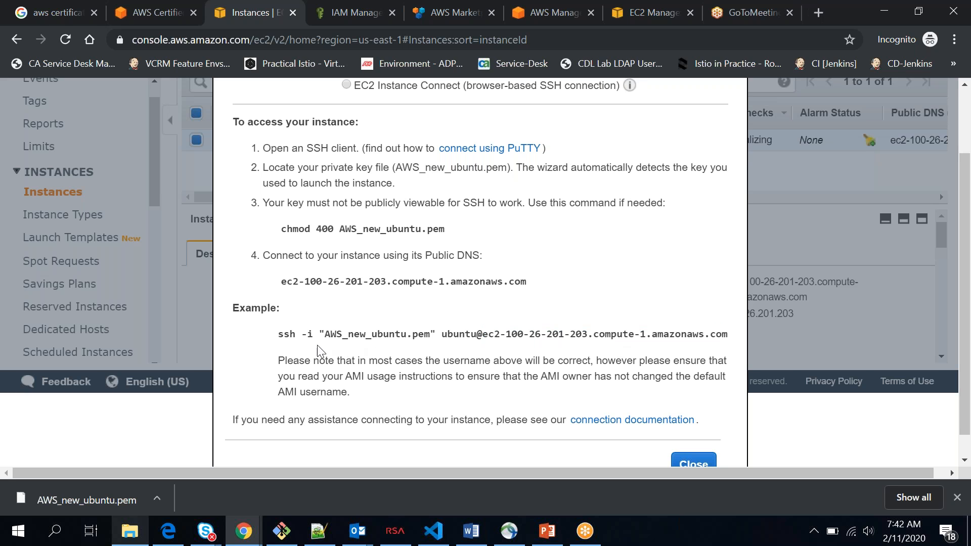
pyautogui.moveTo(278, 334); pyautogui.dragTo(729, 330)
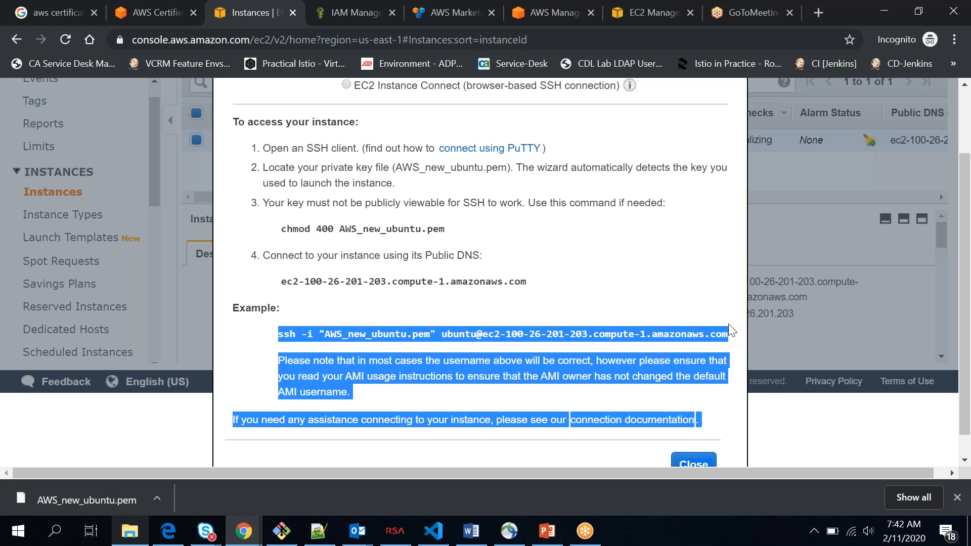
pyautogui.click(636, 291)
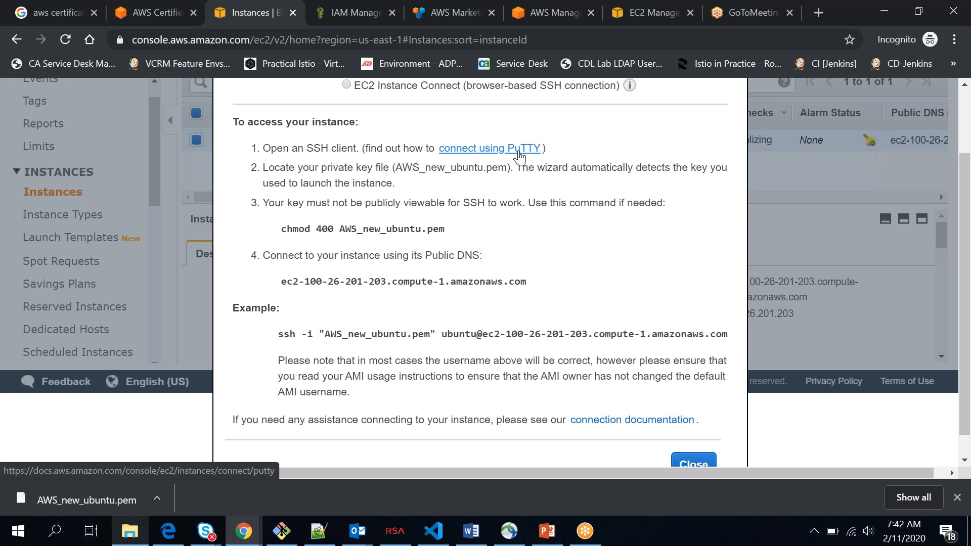
# Find and start PuTTY from the system search, and move its configuration window aside.
pyautogui.click(53, 532)
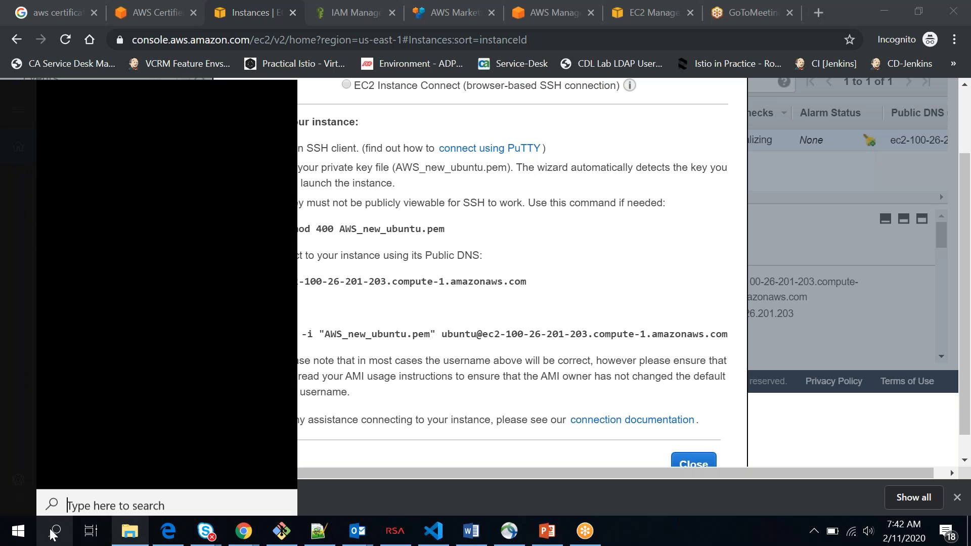
pyautogui.write('put')
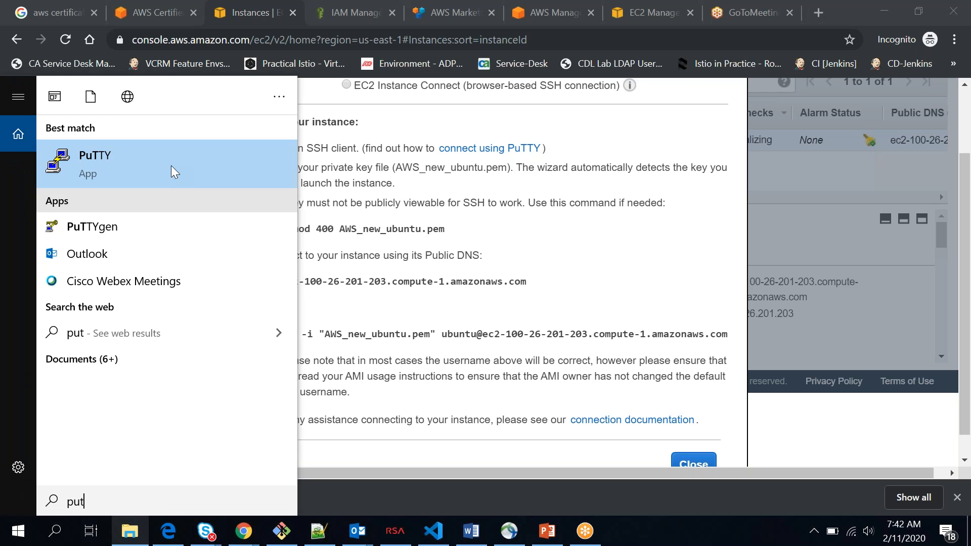
pyautogui.click(175, 158)
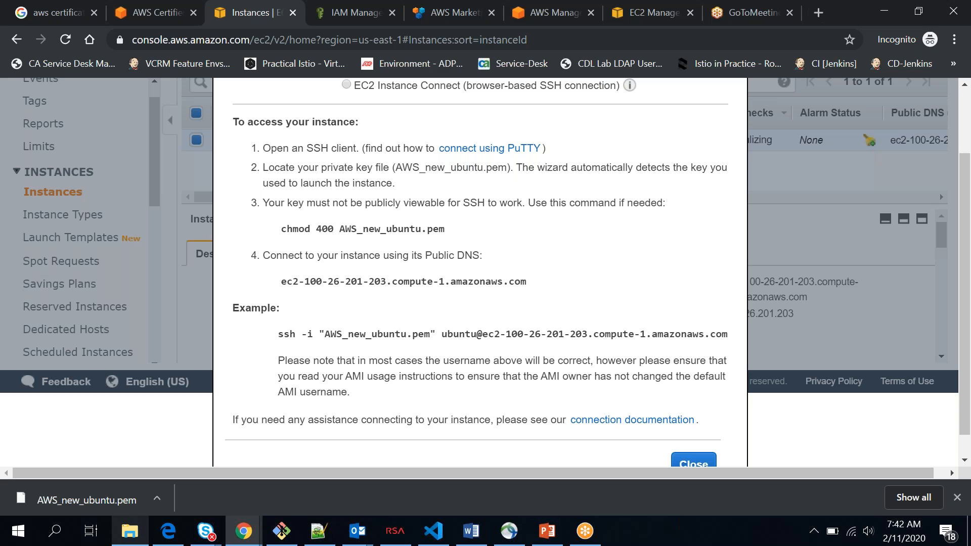
pyautogui.moveTo(578, 135); pyautogui.dragTo(766, 135)
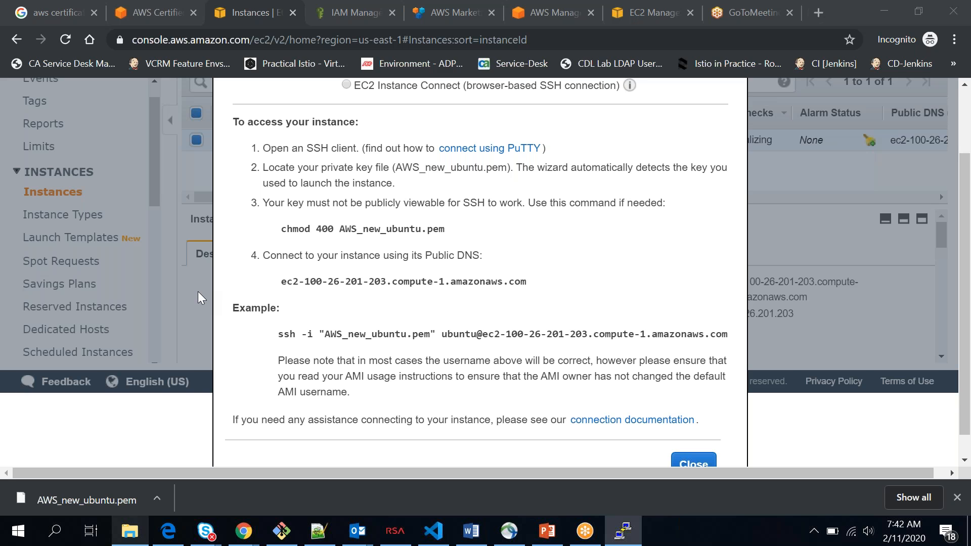
# Close the connection instructions in the EC2 console and copy the instance's IPv4 public IP.
pyautogui.click(198, 292)
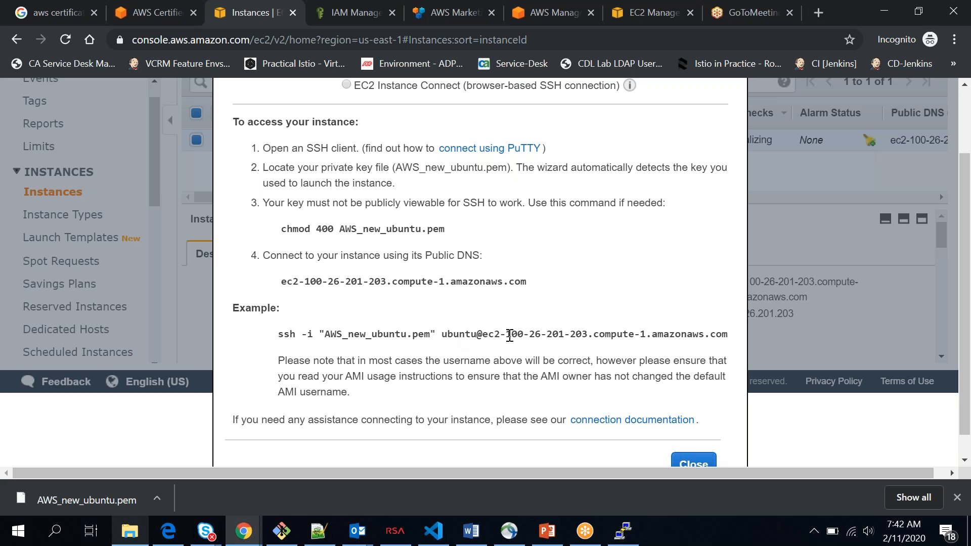
pyautogui.moveTo(585, 97); pyautogui.dragTo(581, 96)
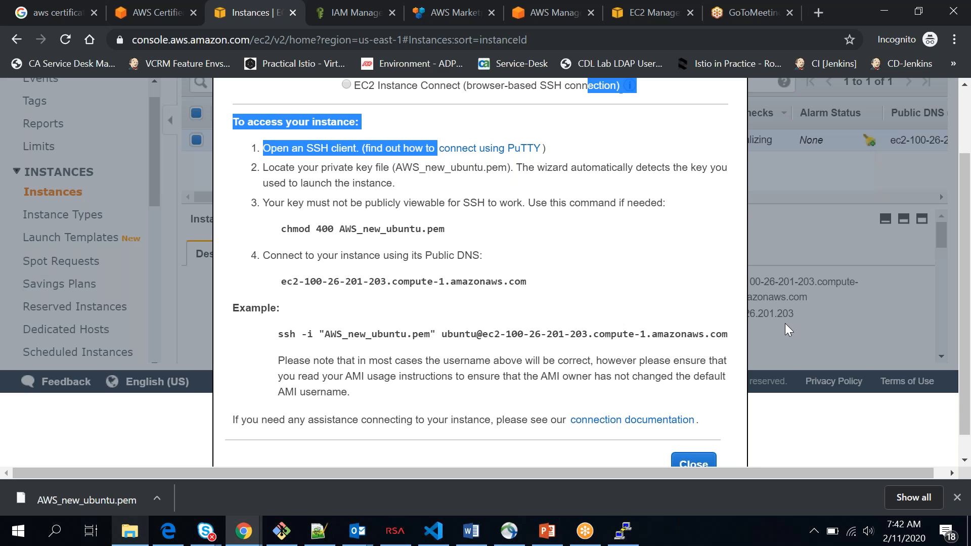
pyautogui.click(698, 464)
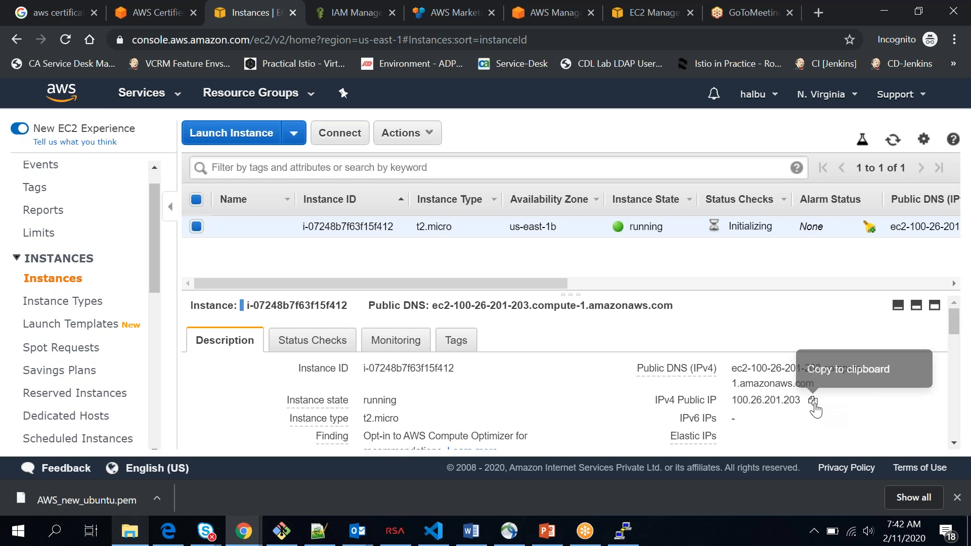
pyautogui.click(813, 401)
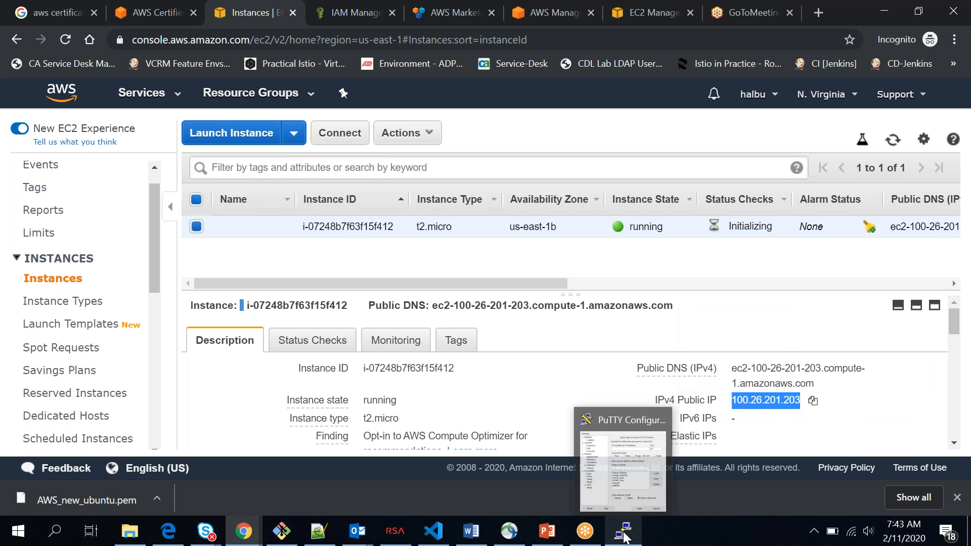
pyautogui.click(625, 535)
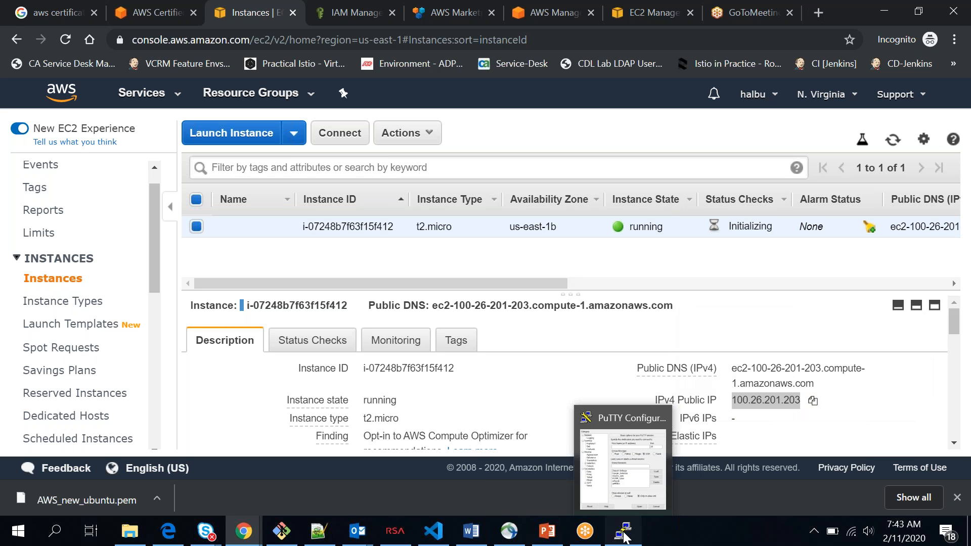
pyautogui.click(625, 536)
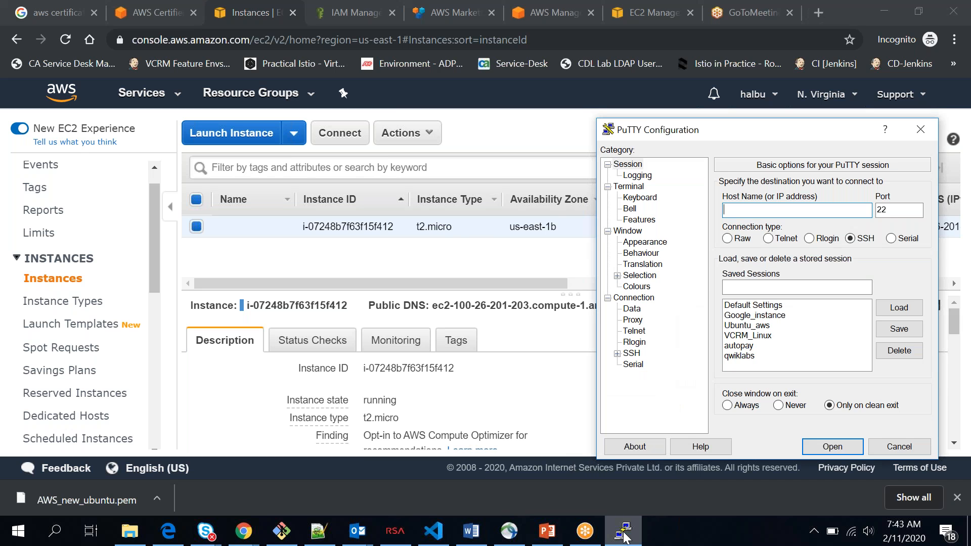
pyautogui.moveTo(784, 130); pyautogui.dragTo(603, 112)
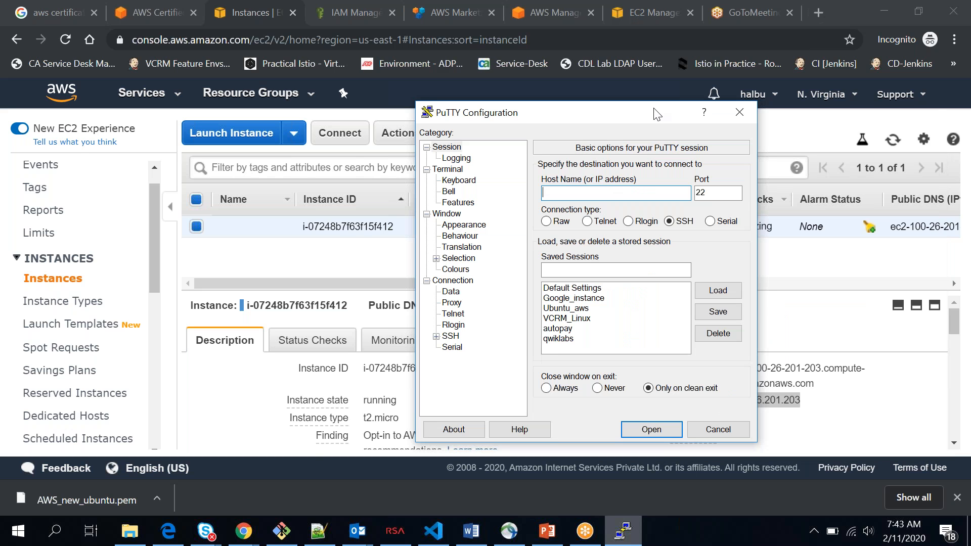
pyautogui.moveTo(656, 114); pyautogui.dragTo(563, 134)
pyautogui.write('ubu')
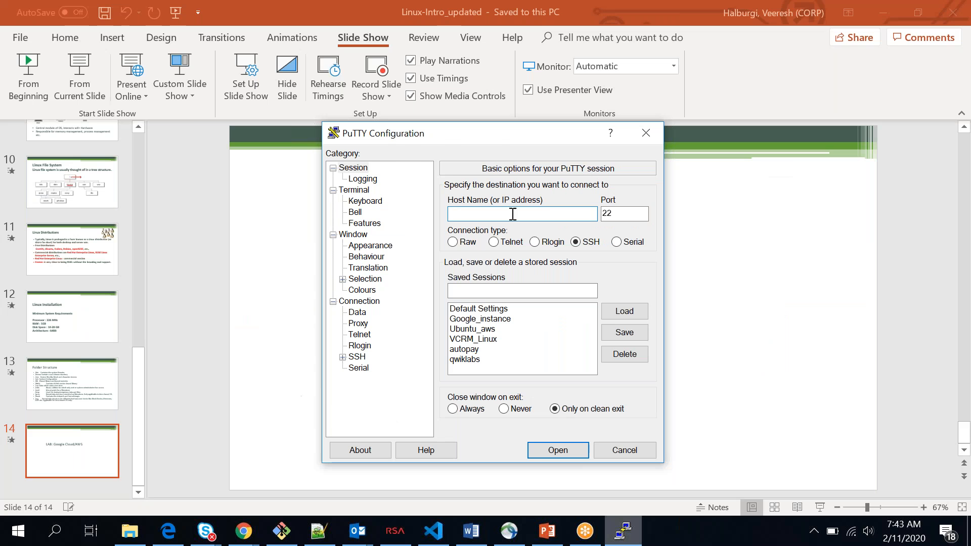
pyautogui.write('ntu@')
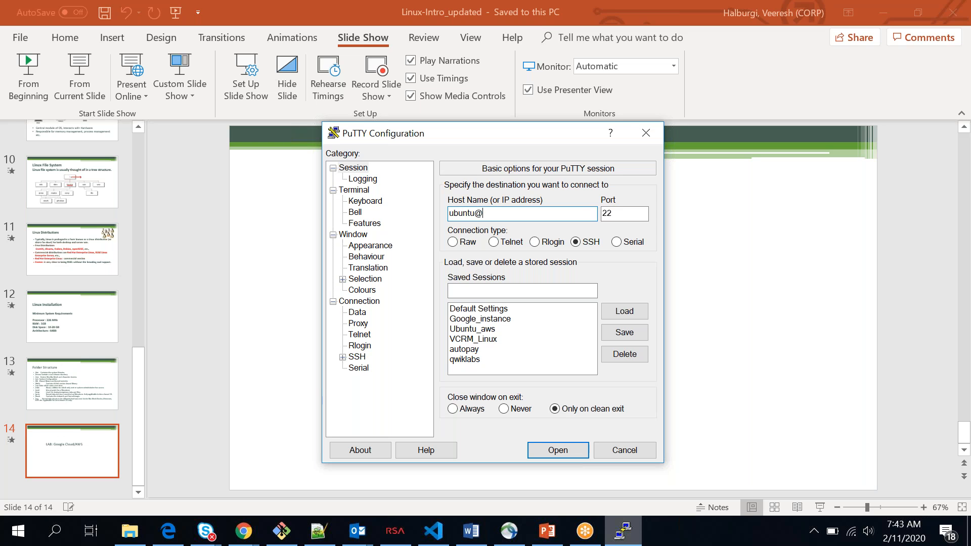
pyautogui.hotkey('ctrl', 'v')
# Set the SSH authentication private key file to AWS_Ubuntu_key from Downloads, sorting the files by date modified.
pyautogui.click(343, 357)
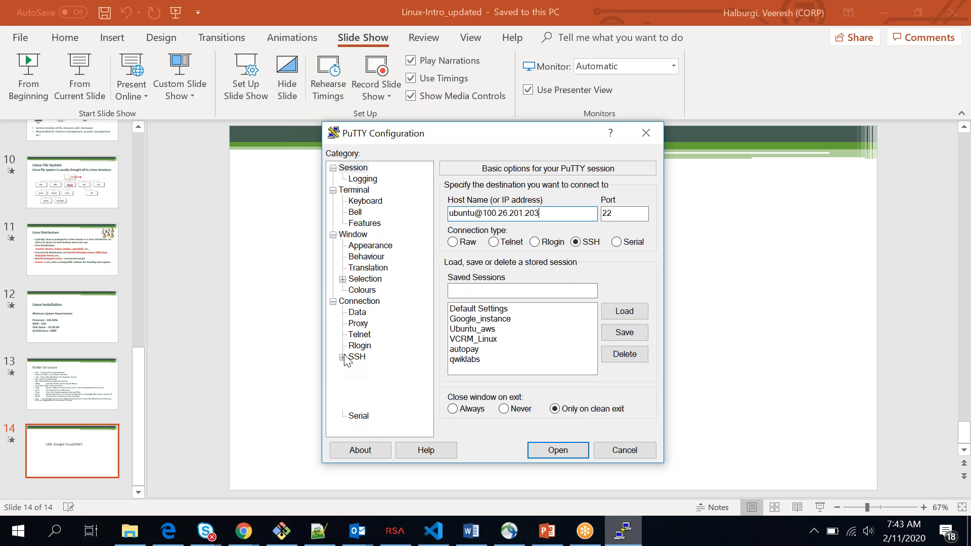
pyautogui.click(366, 368)
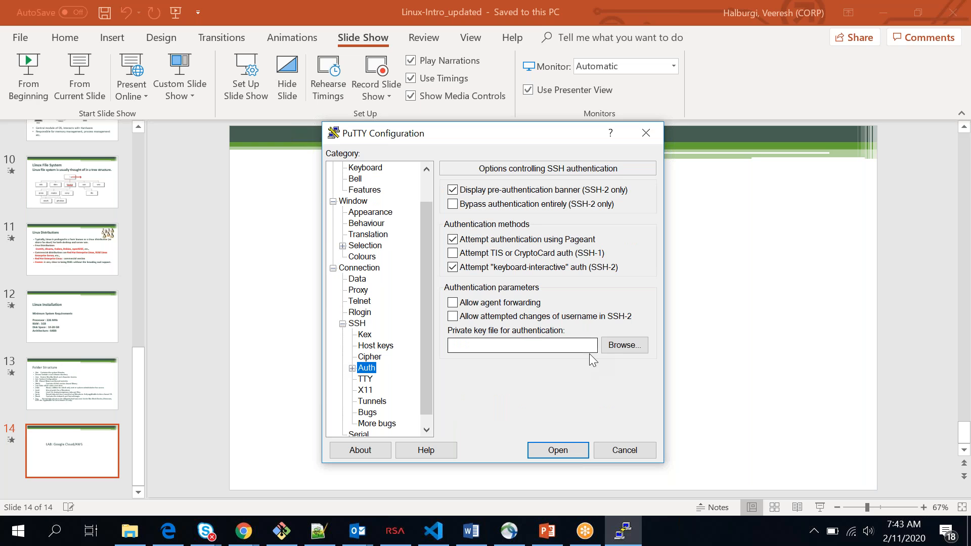
pyautogui.click(628, 349)
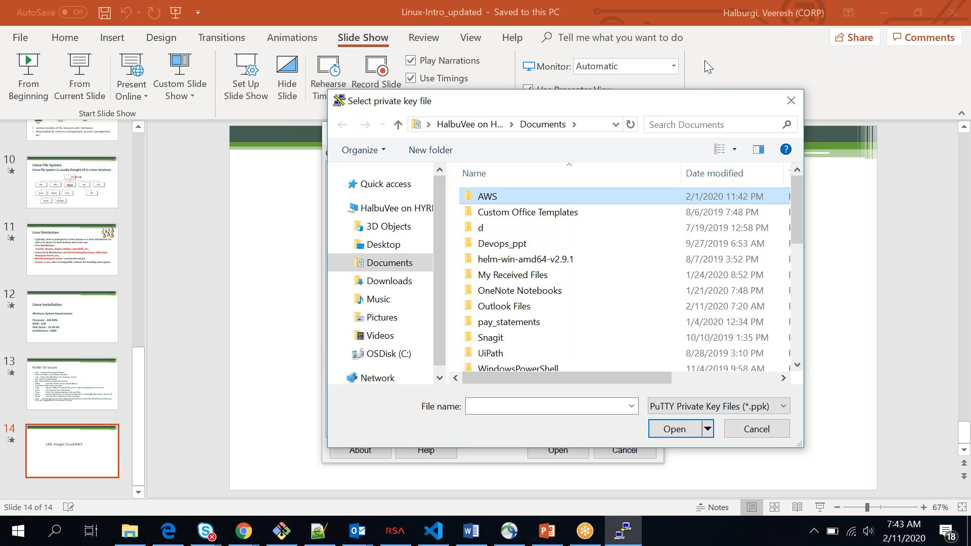
pyautogui.click(711, 177)
pyautogui.click(389, 280)
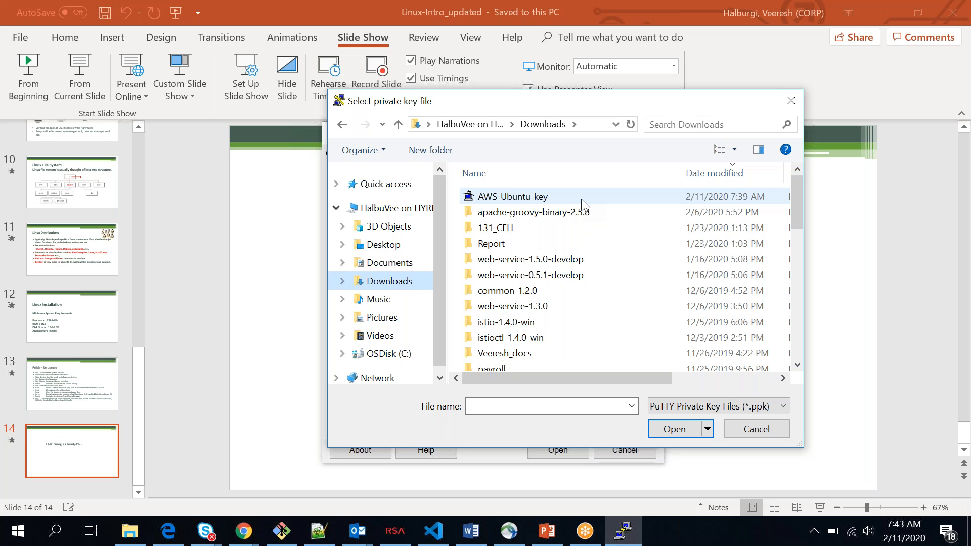
pyautogui.click(583, 201)
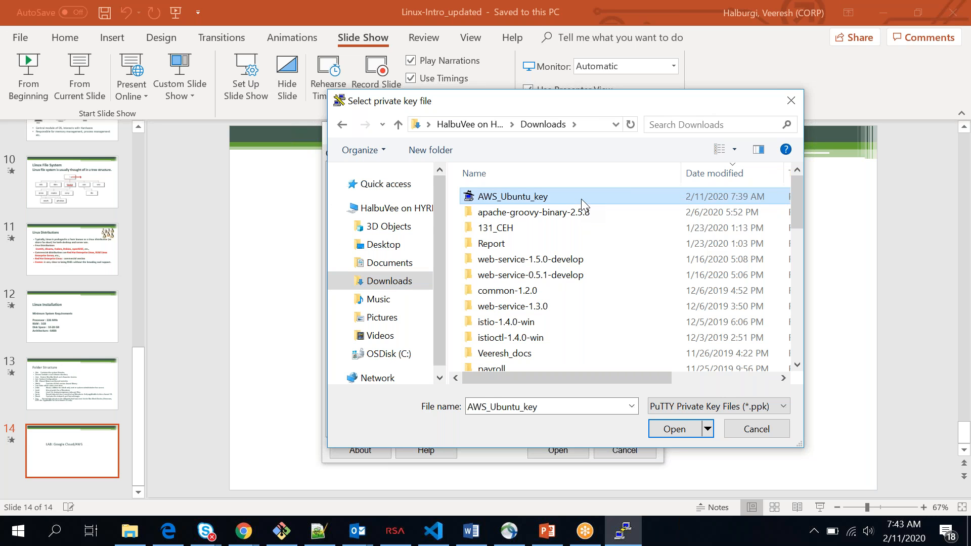
pyautogui.click(675, 429)
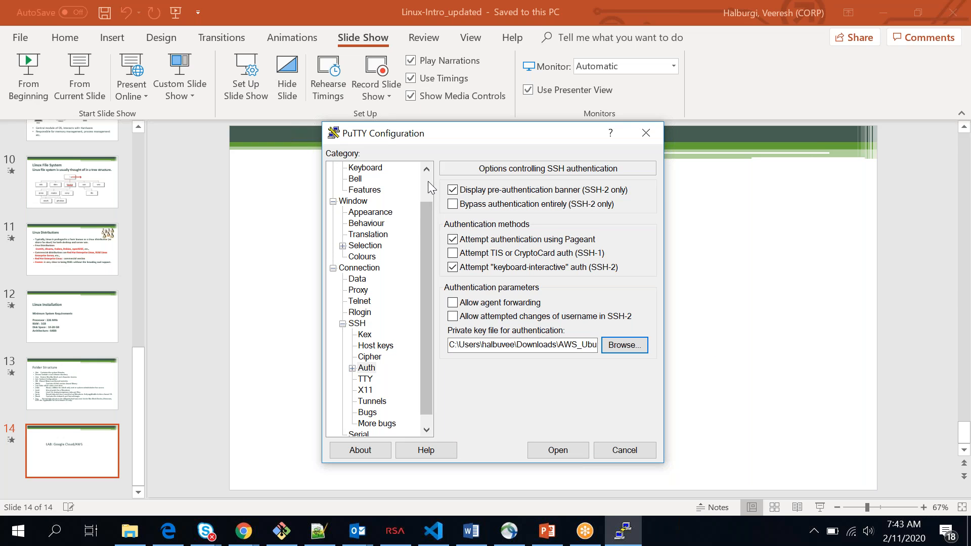
pyautogui.scroll(1, 428, 181)
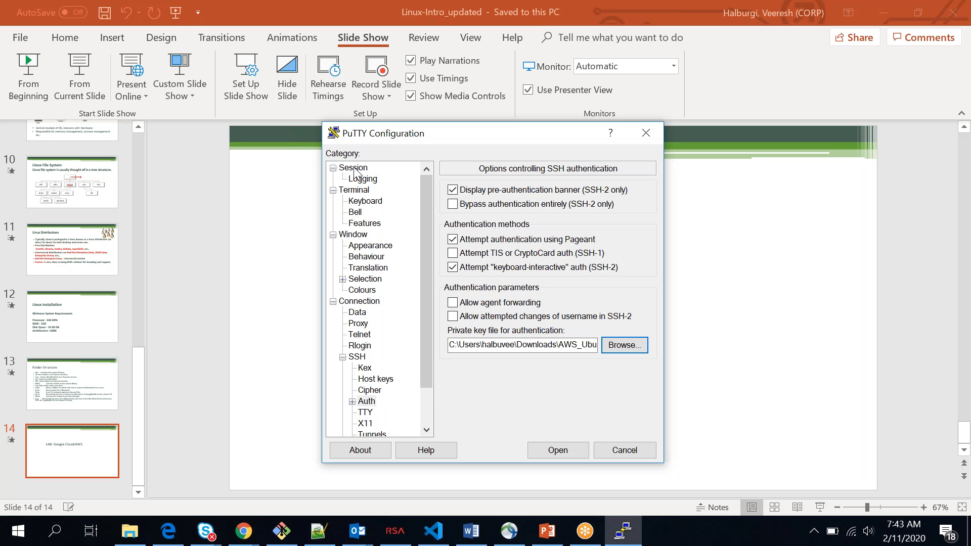
# Return to PuTTY's basic session settings, and switch to the EC2 Instances page in Chrome to open the connection instructions.
pyautogui.click(356, 171)
pyautogui.press('Tab')
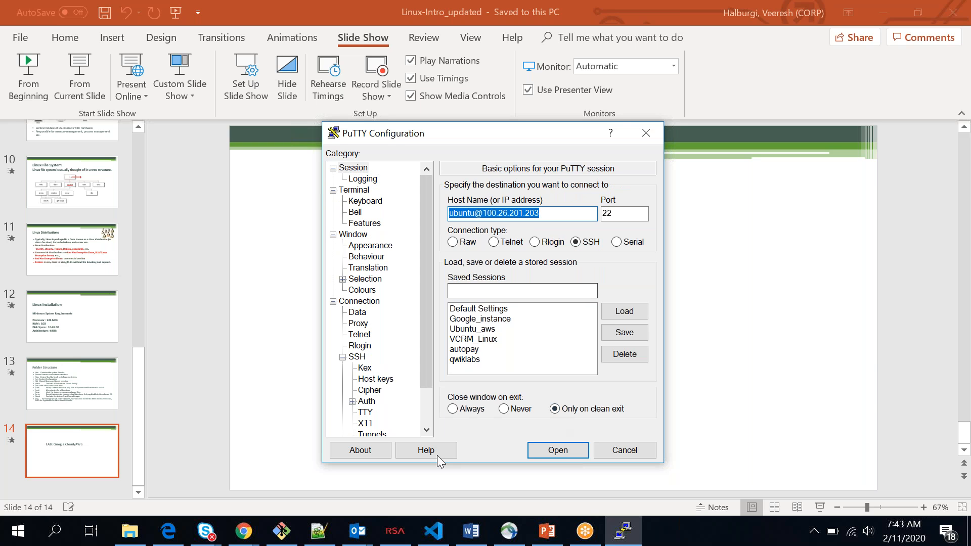
pyautogui.click(251, 540)
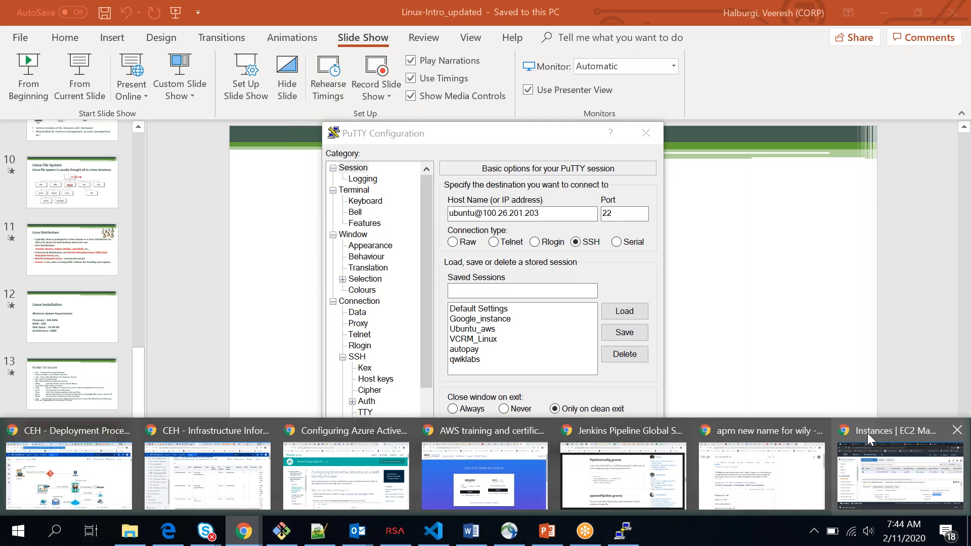
pyautogui.click(867, 432)
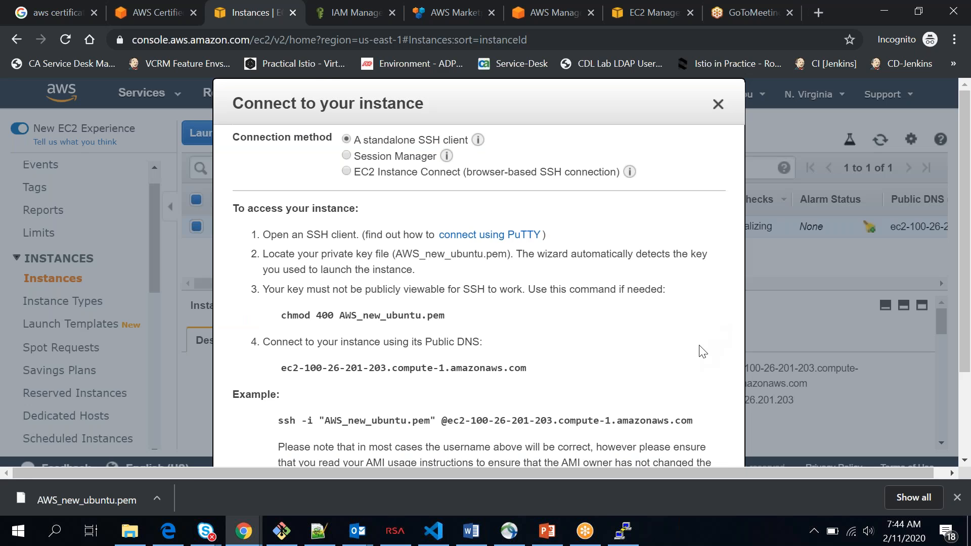
# Examine the ubuntu user name and public DNS host in the example SSH command, and close the connection instructions.
pyautogui.moveTo(965, 227); pyautogui.dragTo(967, 271)
pyautogui.moveTo(442, 360); pyautogui.dragTo(478, 360)
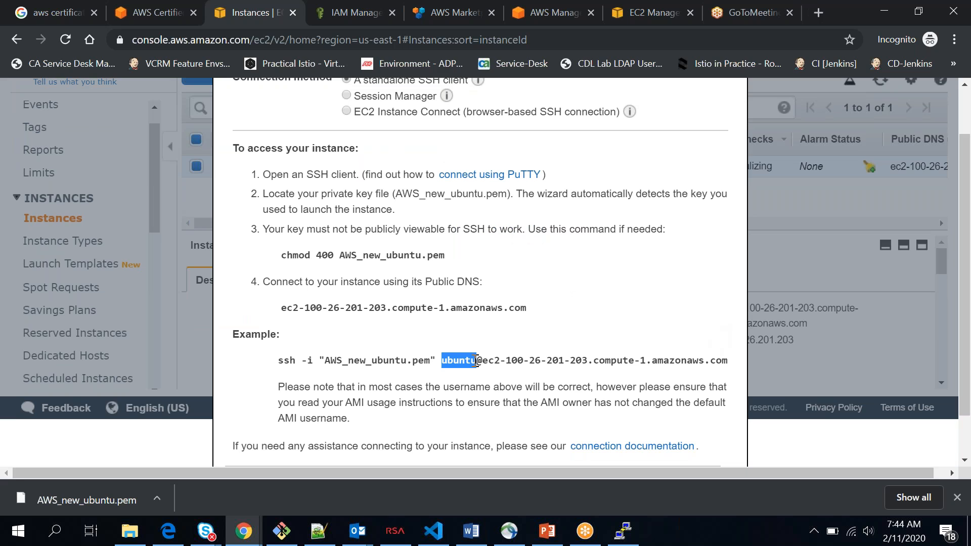
pyautogui.click(475, 360)
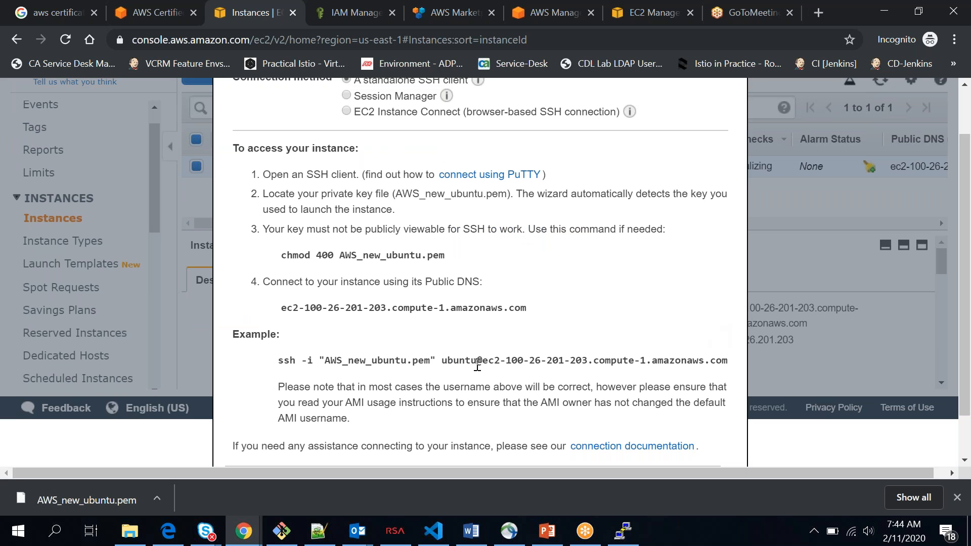
pyautogui.doubleClick(468, 362)
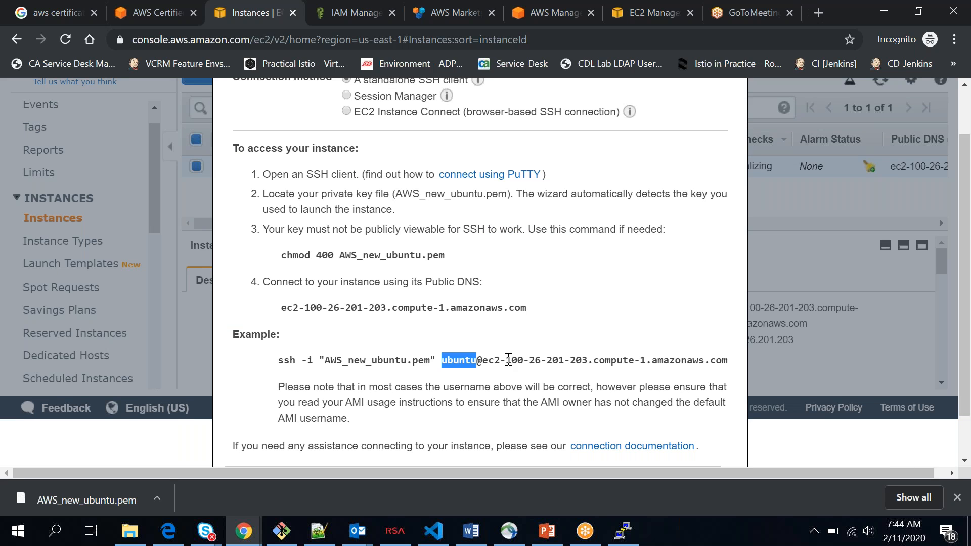
pyautogui.moveTo(482, 360); pyautogui.dragTo(873, 356)
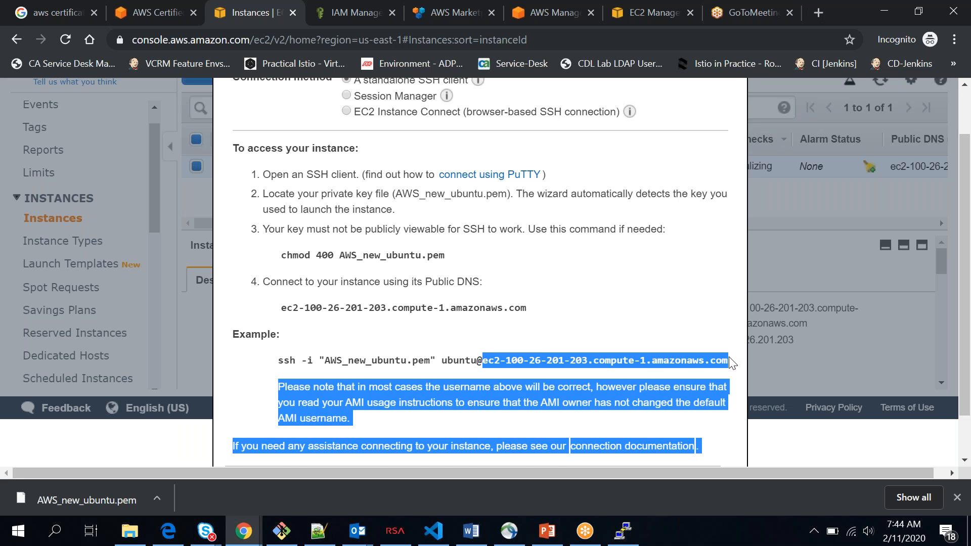
pyautogui.click(874, 356)
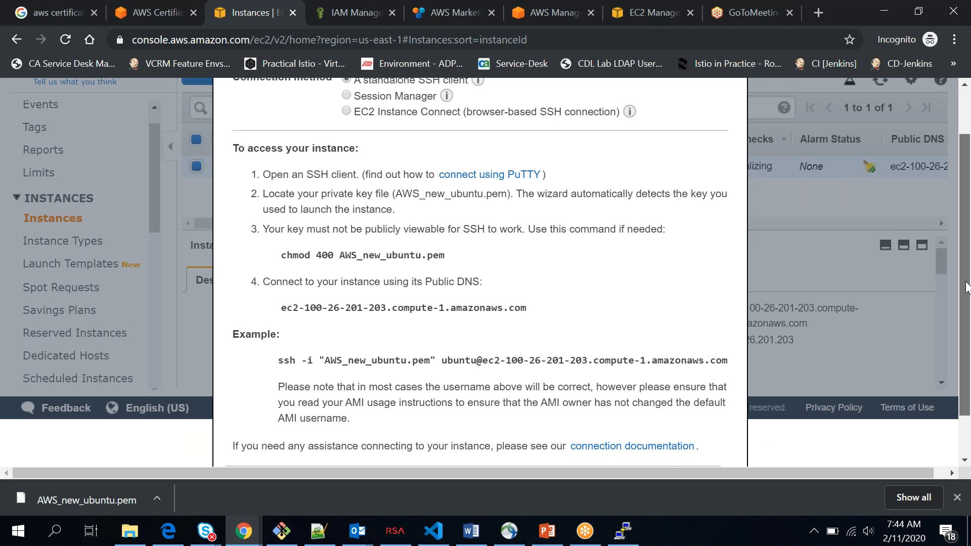
pyautogui.moveTo(966, 286); pyautogui.dragTo(966, 318)
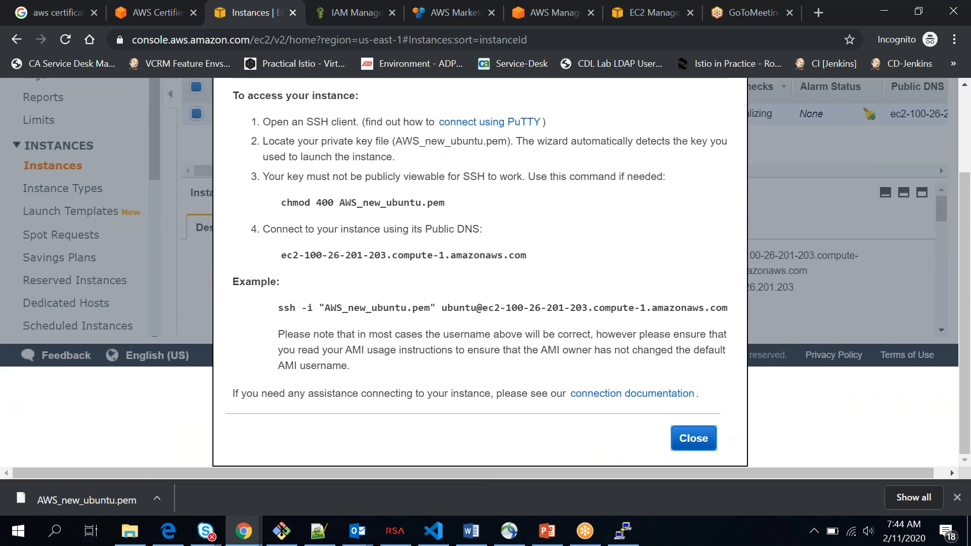
pyautogui.click(693, 438)
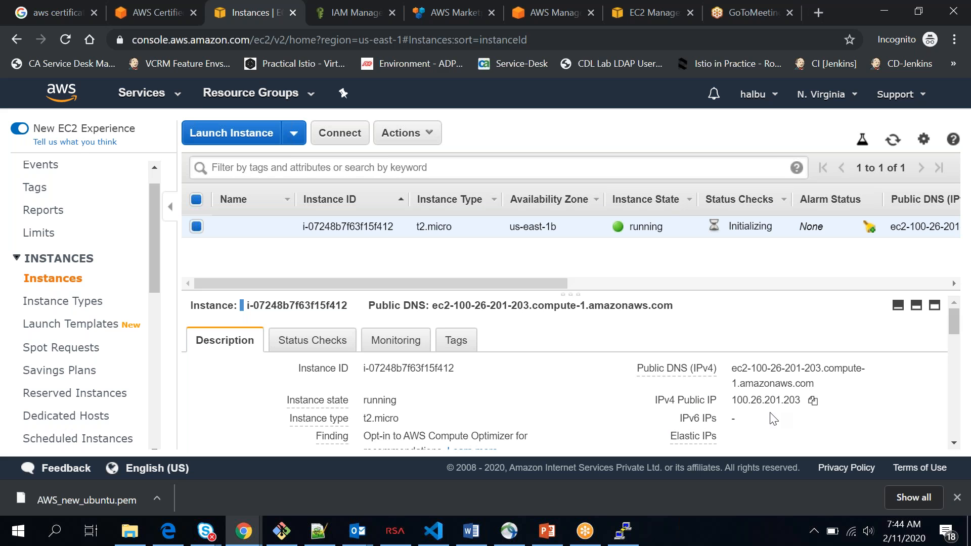
# Switch back to PuTTY, check the host name and port, open the SSH connection and accept the server's host key into the cache.
pyautogui.click(631, 533)
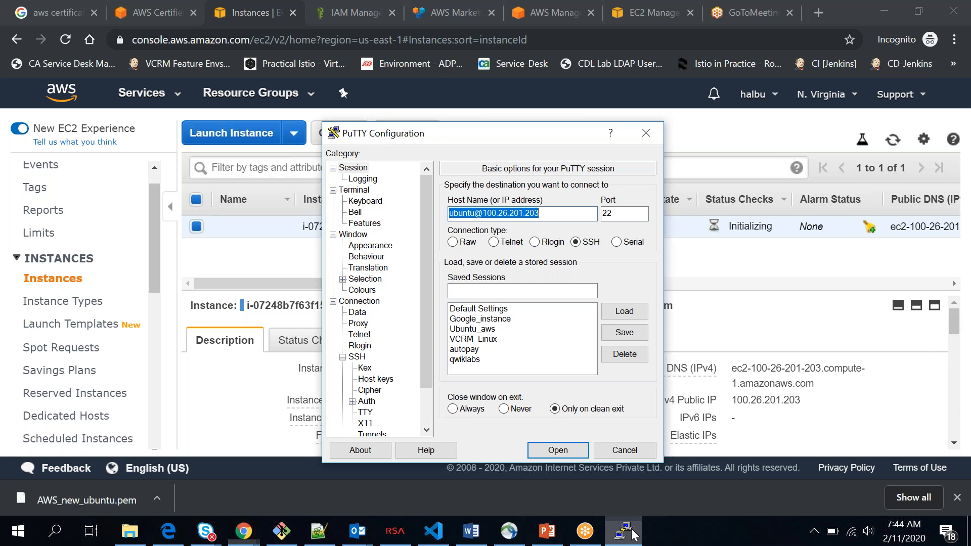
pyautogui.moveTo(482, 213); pyautogui.dragTo(540, 213)
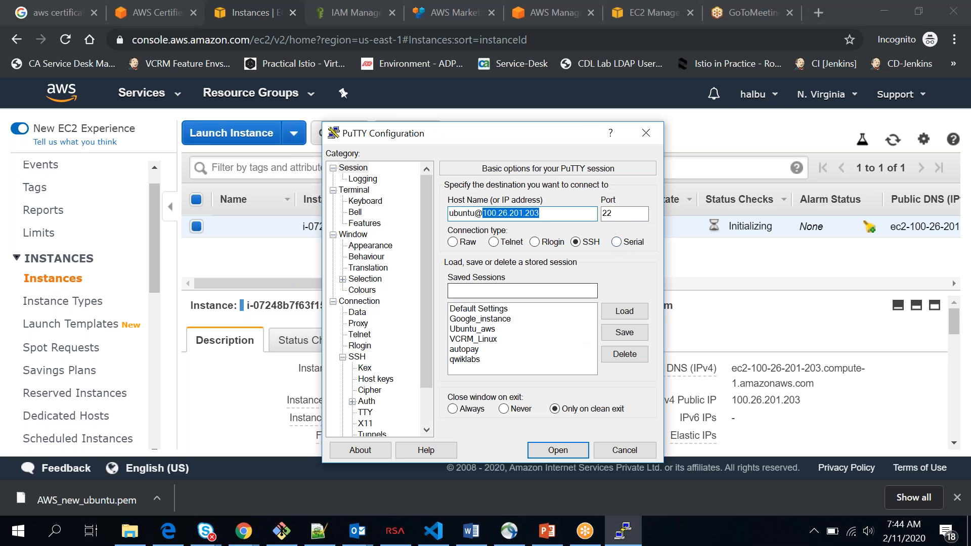
pyautogui.doubleClick(607, 213)
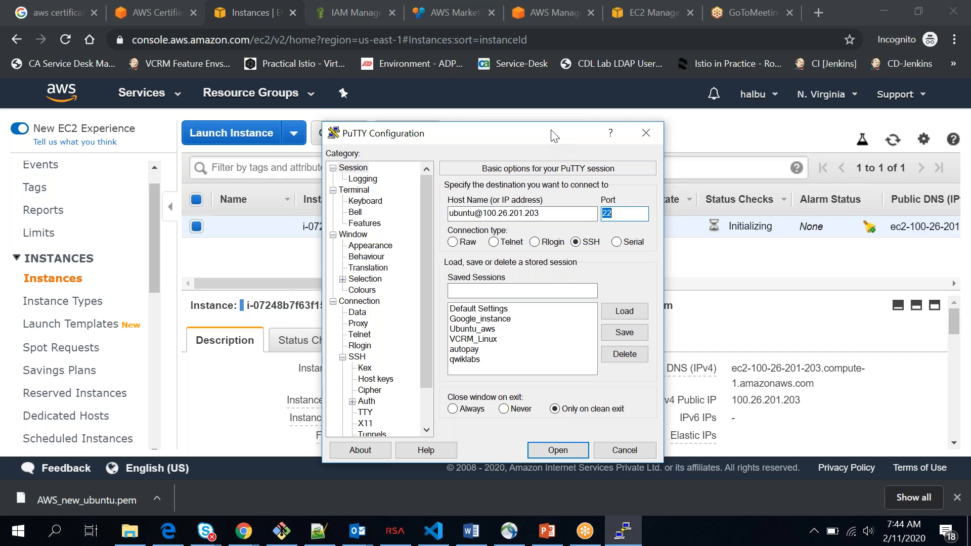
pyautogui.moveTo(552, 132); pyautogui.dragTo(559, 85)
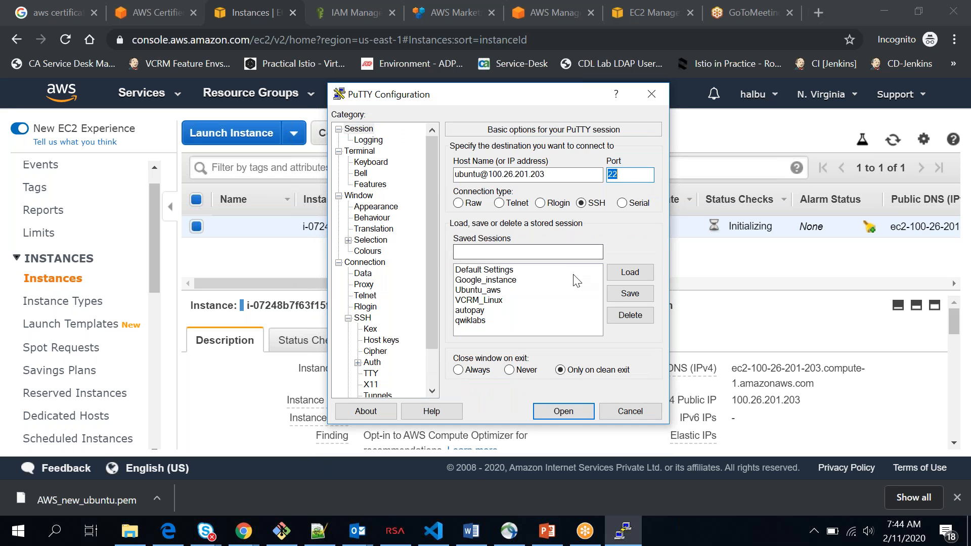
pyautogui.click(560, 413)
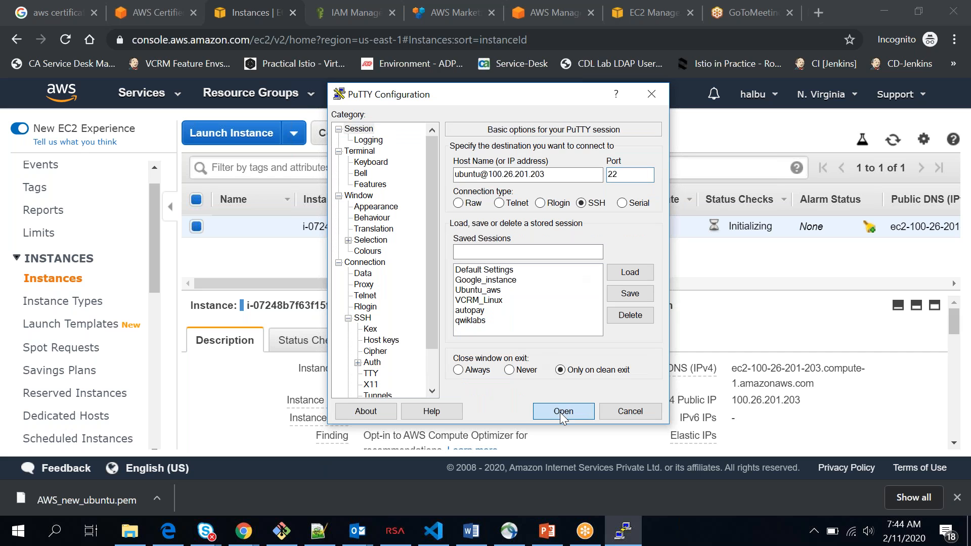
pyautogui.click(562, 412)
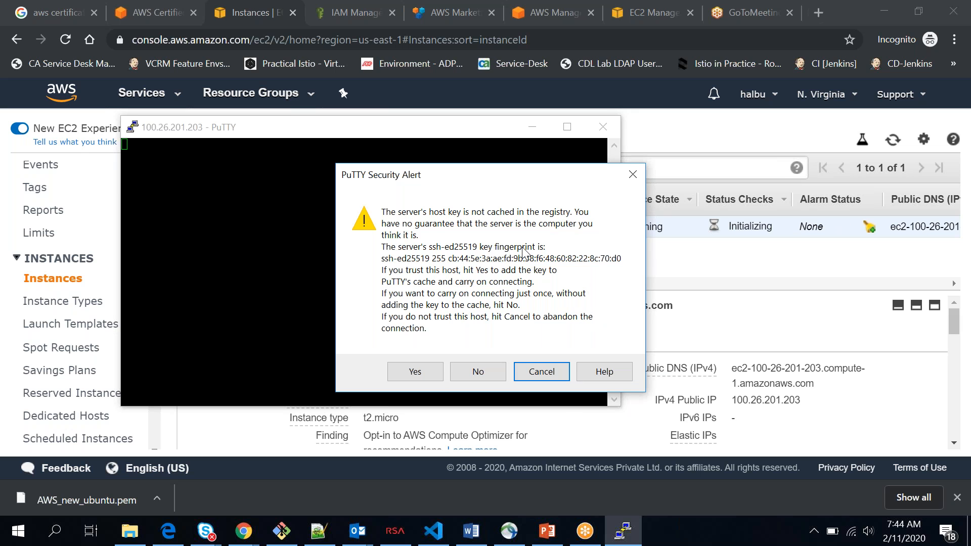
pyautogui.click(419, 376)
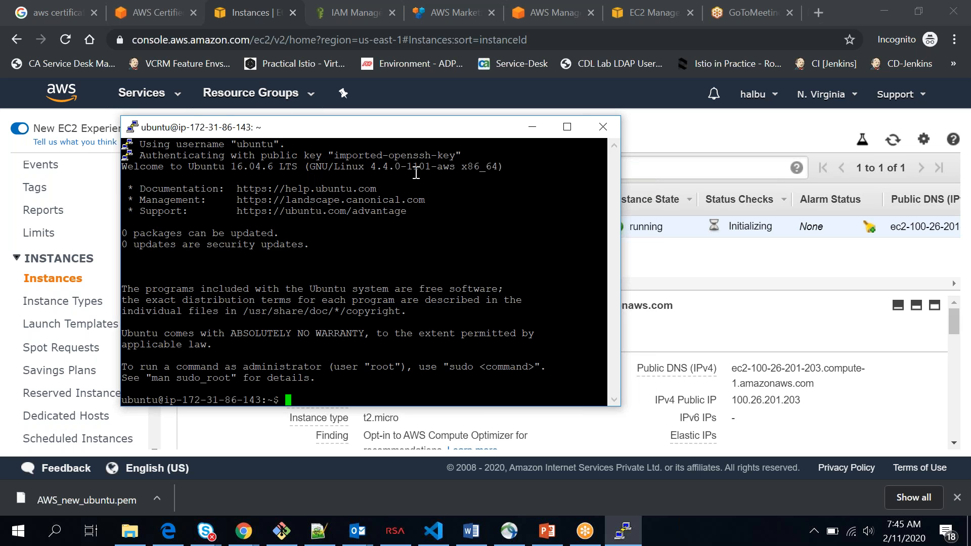
# Change the terminal settings to a white background with dark text and a 12-point Courier New font, and maximize the window.
pyautogui.click(131, 127)
pyautogui.click(219, 334)
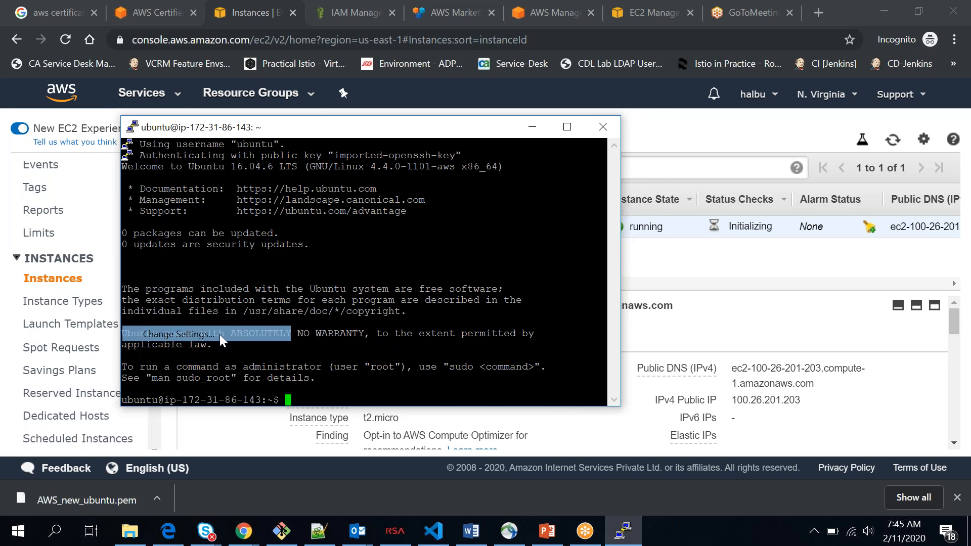
pyautogui.click(354, 268)
pyautogui.click(362, 224)
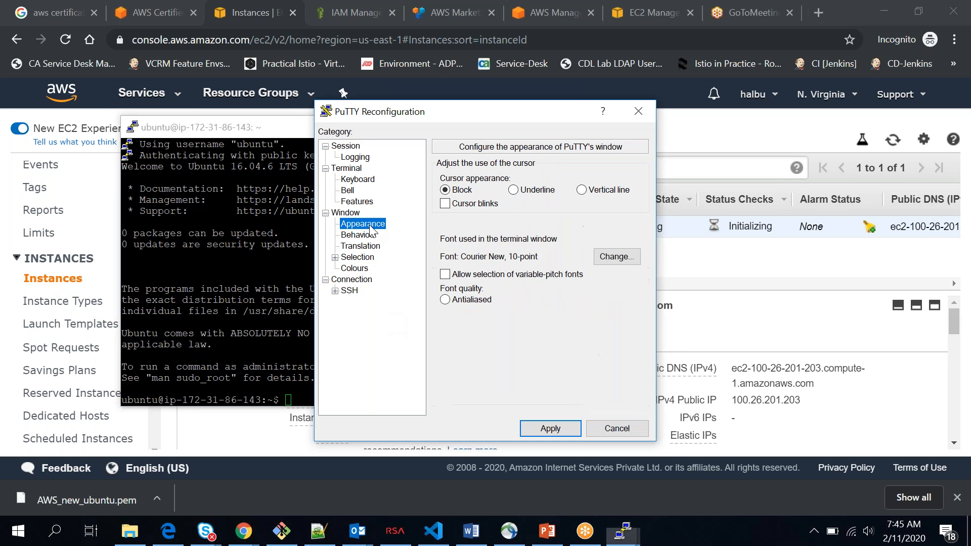
pyautogui.click(615, 258)
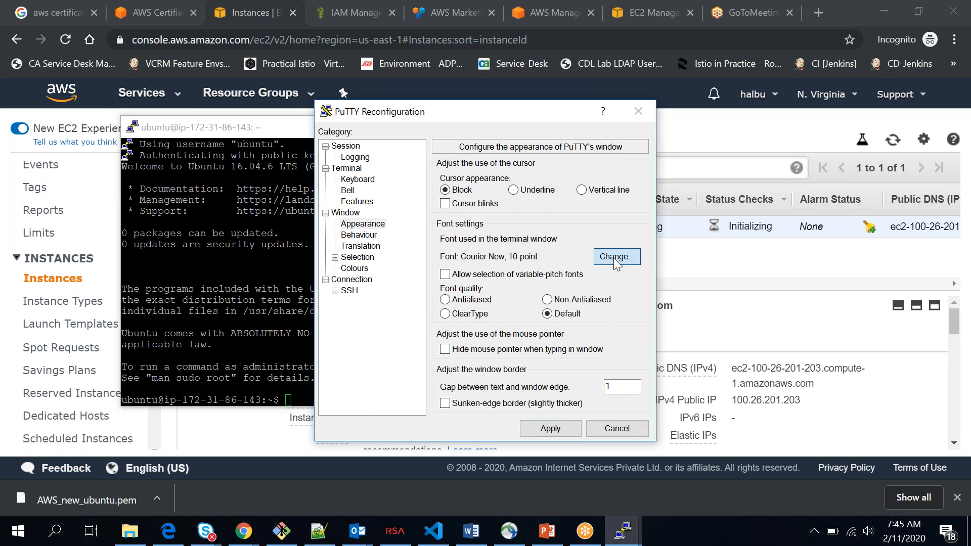
pyautogui.click(596, 212)
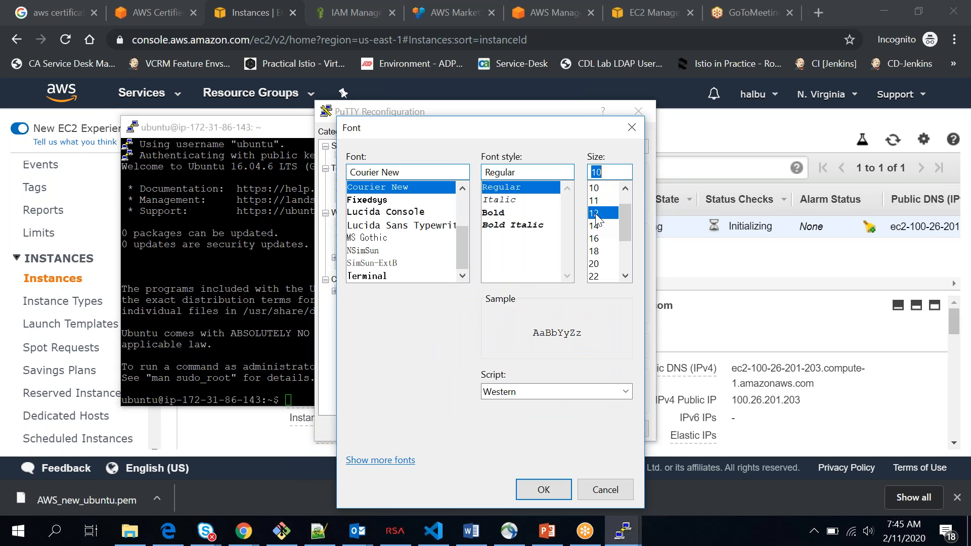
pyautogui.click(559, 490)
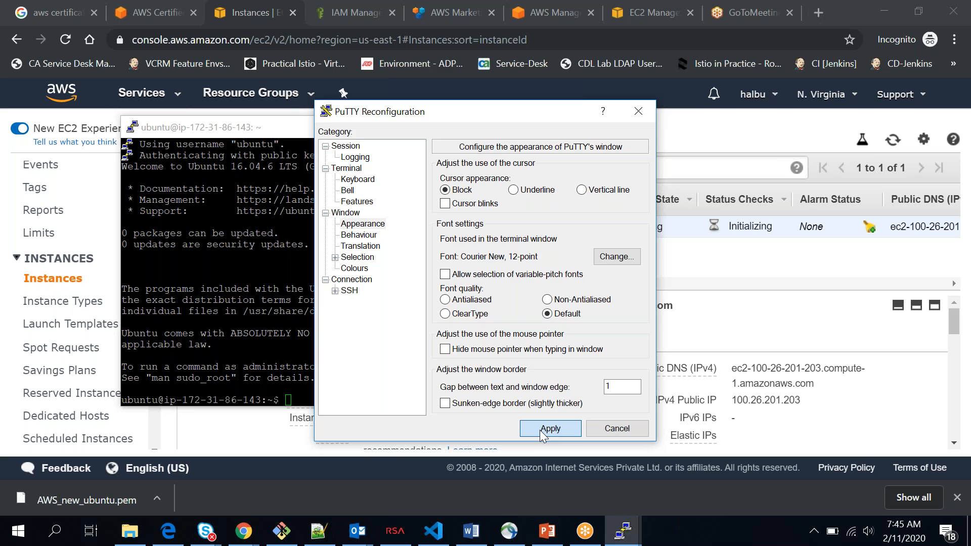
pyautogui.click(539, 430)
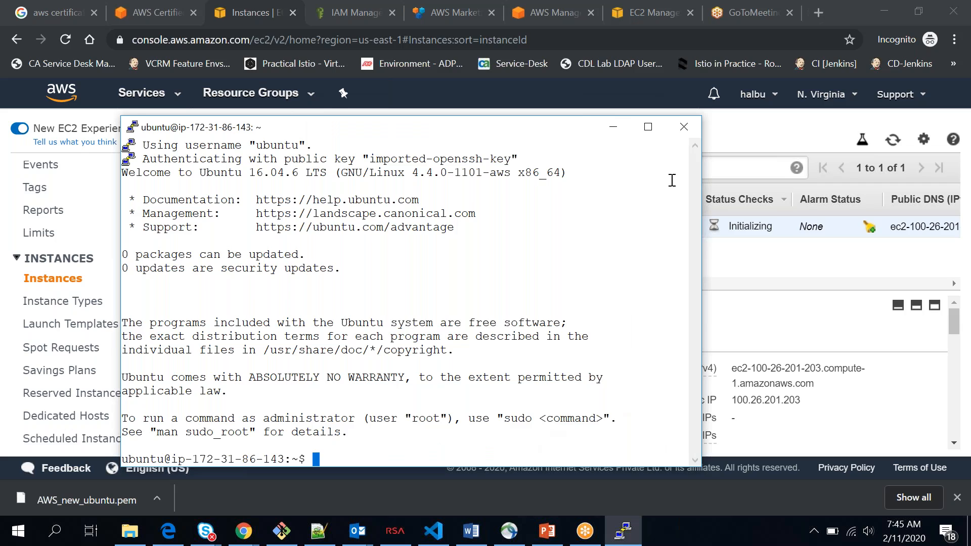
pyautogui.click(648, 127)
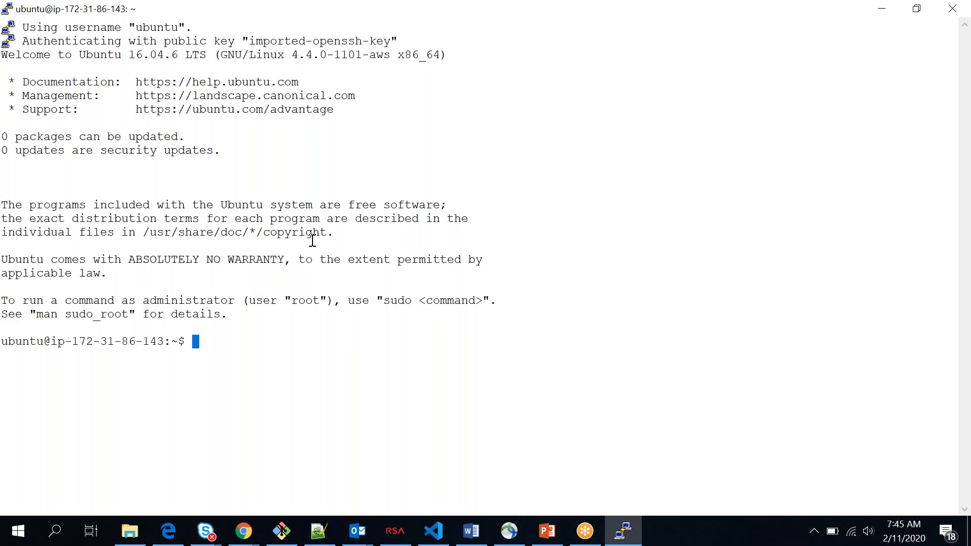
# Clear the terminal and list all files of the current directory in long format with ls -la.
pyautogui.write('clear')
pyautogui.press('Return')
pyautogui.write('ls -la')
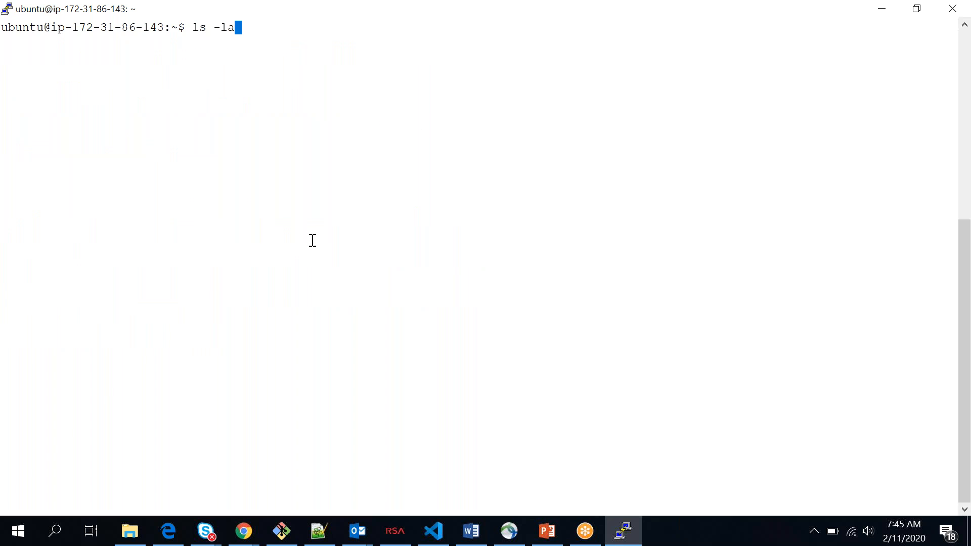
pyautogui.press('Return')
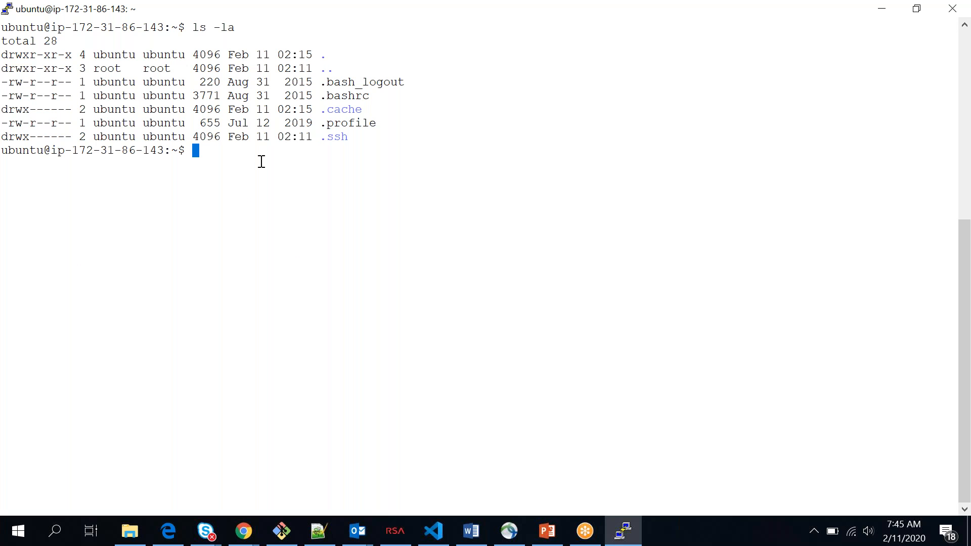
# Print the working directory with pwd and highlight the returned path in the terminal.
pyautogui.write('pwd')
pyautogui.press('Return')
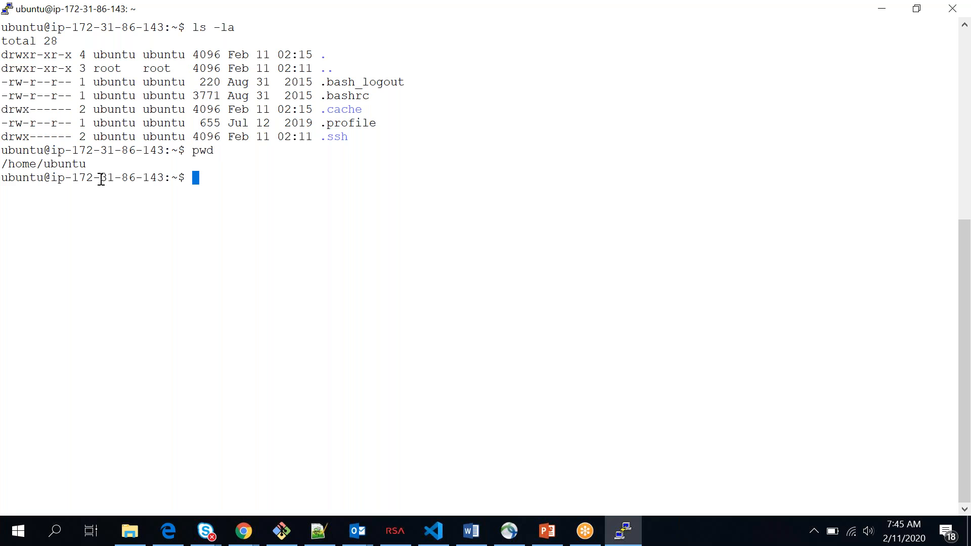
pyautogui.doubleClick(51, 166)
pyautogui.click(99, 164)
pyautogui.moveTo(9, 163)
pyautogui.mouseDown()
pyautogui.moveTo(96, 162)
pyautogui.moveTo(8, 167)
pyautogui.mouseUp()
pyautogui.doubleClick(75, 164)
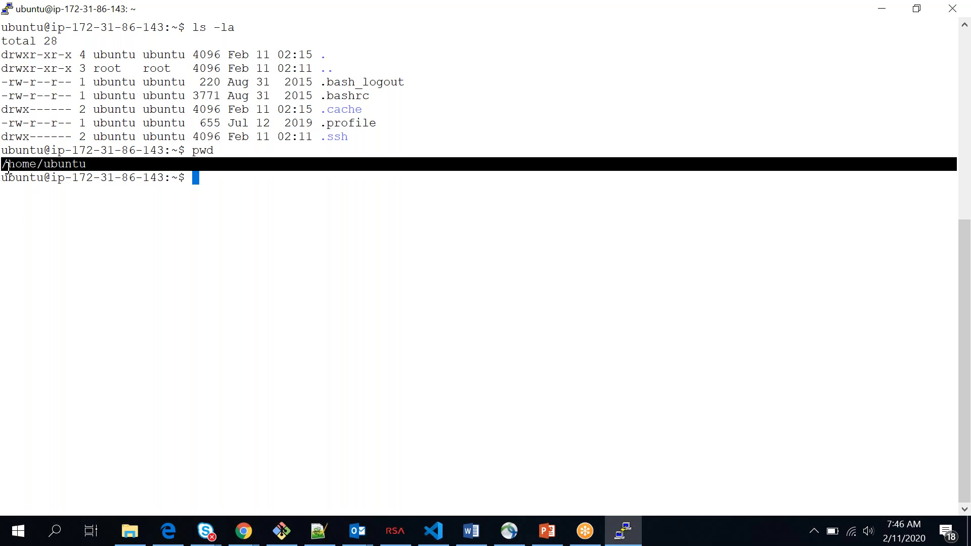
pyautogui.click(251, 184)
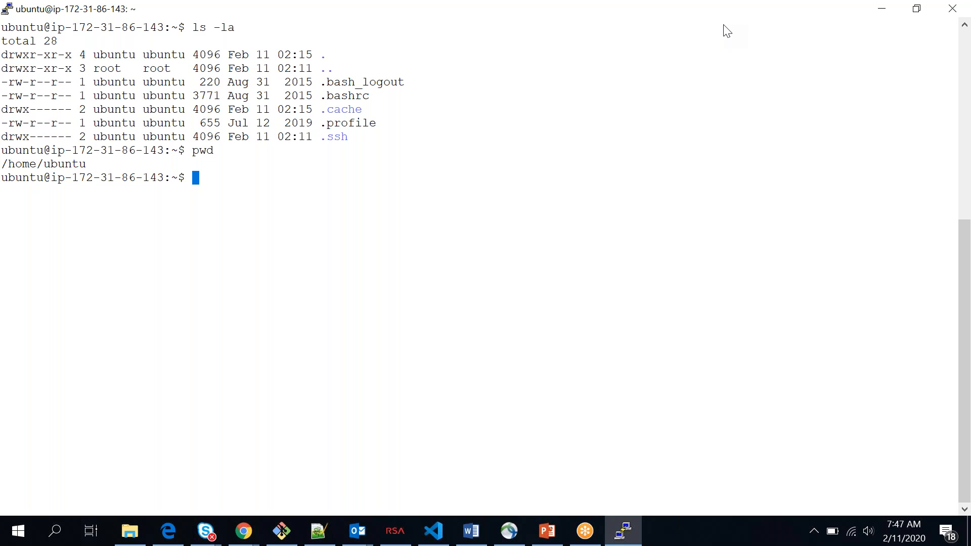
pyautogui.hotkey('alt', 'Tab')
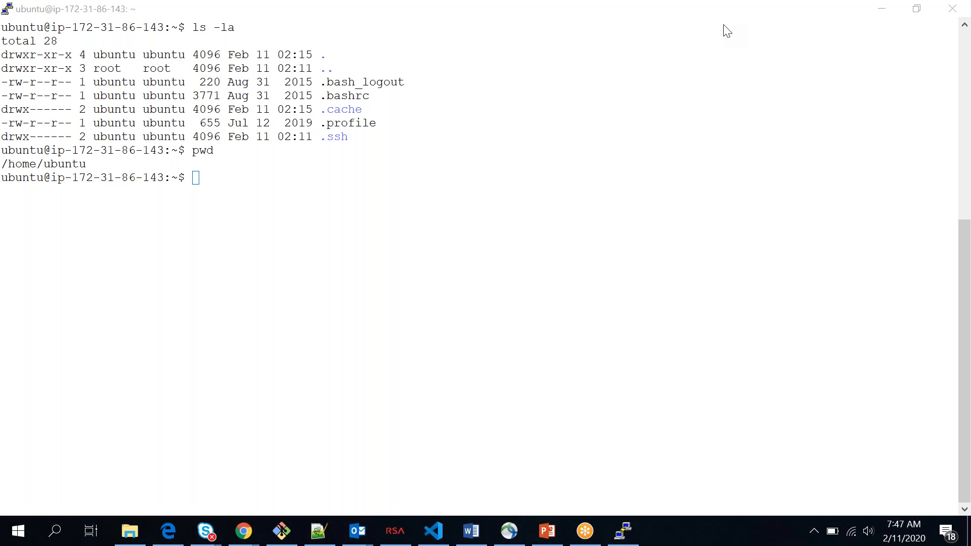